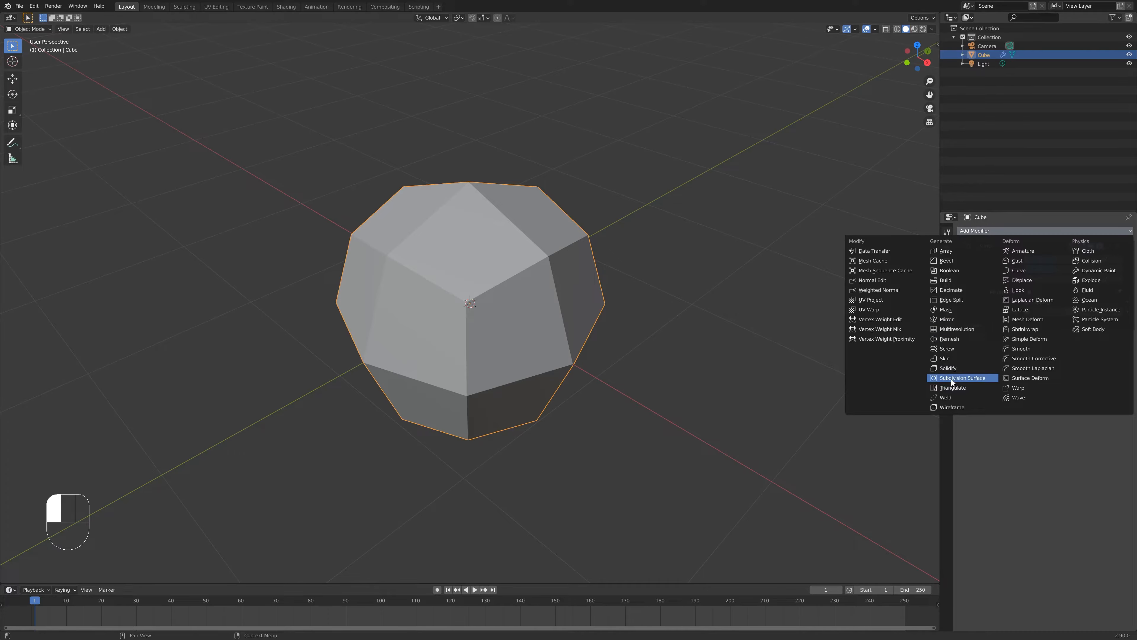
- Add a Subdivision Surface modifier to the cube and enter Edit Mode on it
{"action": "left_click", "coordinate": [952, 379]}
{"action": "middle_click_drag", "start_coordinate": [478, 352], "coordinate": [527, 338]}
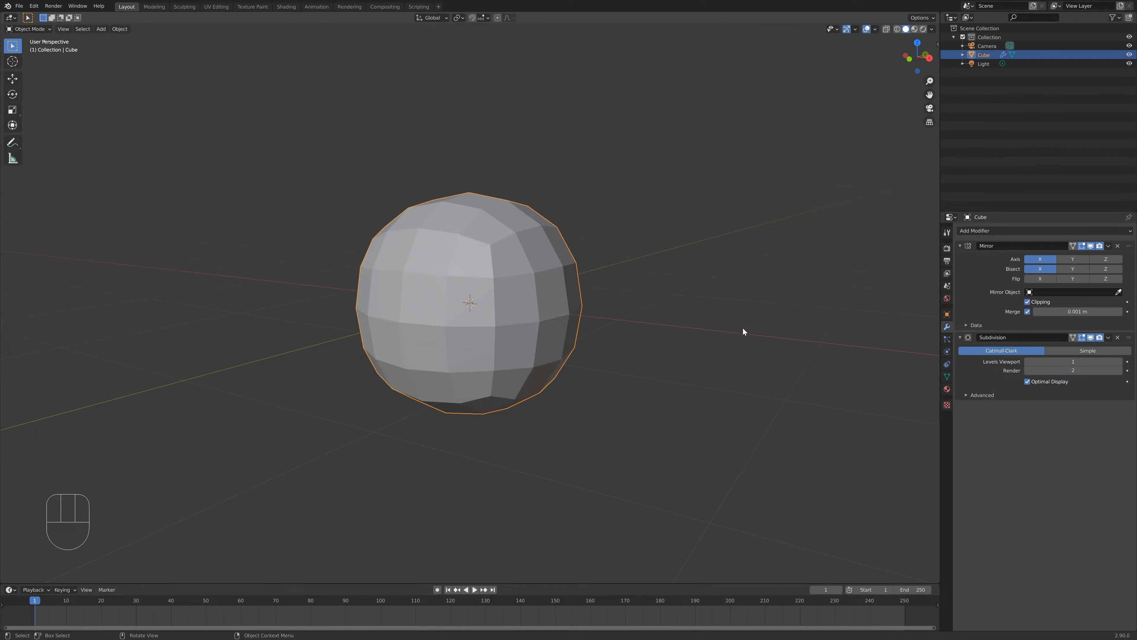
{"action": "key", "text": "Tab"}
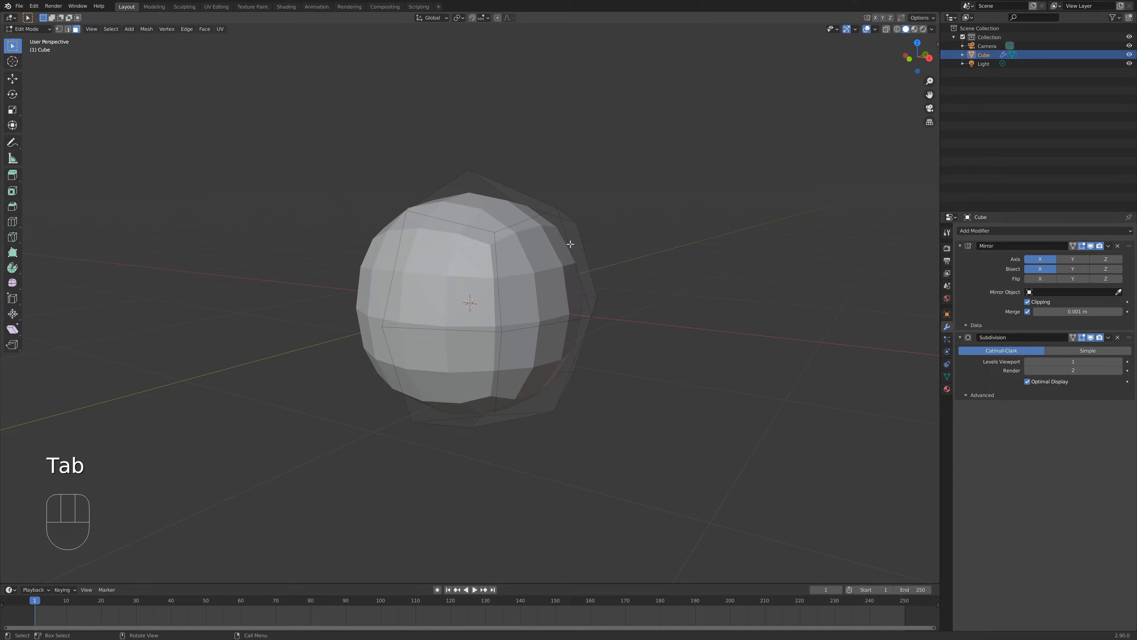
{"action": "middle_click_drag", "start_coordinate": [614, 216], "coordinate": [716, 292]}
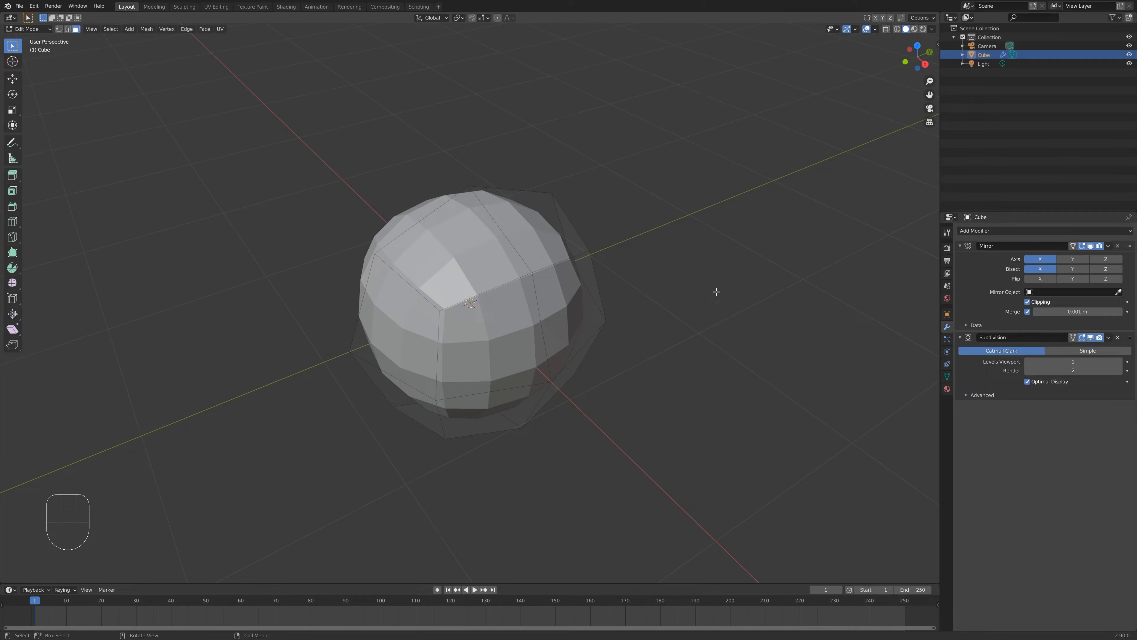
{"action": "middle_click_drag", "start_coordinate": [691, 307], "coordinate": [594, 214]}
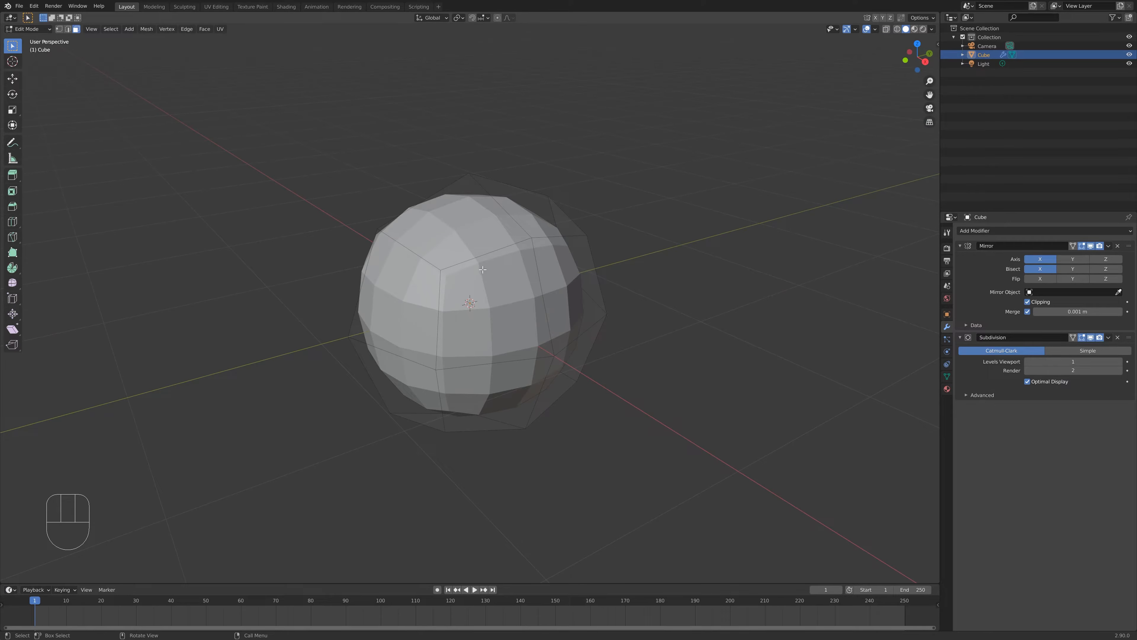
- Open the Preferences, set the interface Line Width to Thick, and close the Preferences window
{"action": "left_click", "coordinate": [34, 6]}
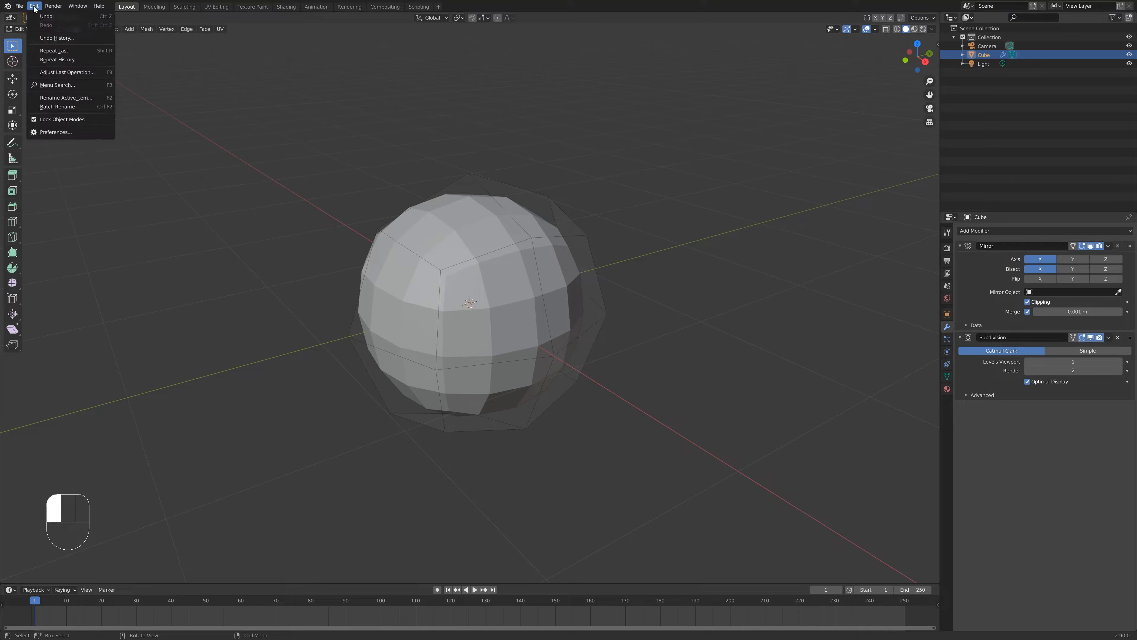
{"action": "left_click", "coordinate": [44, 131]}
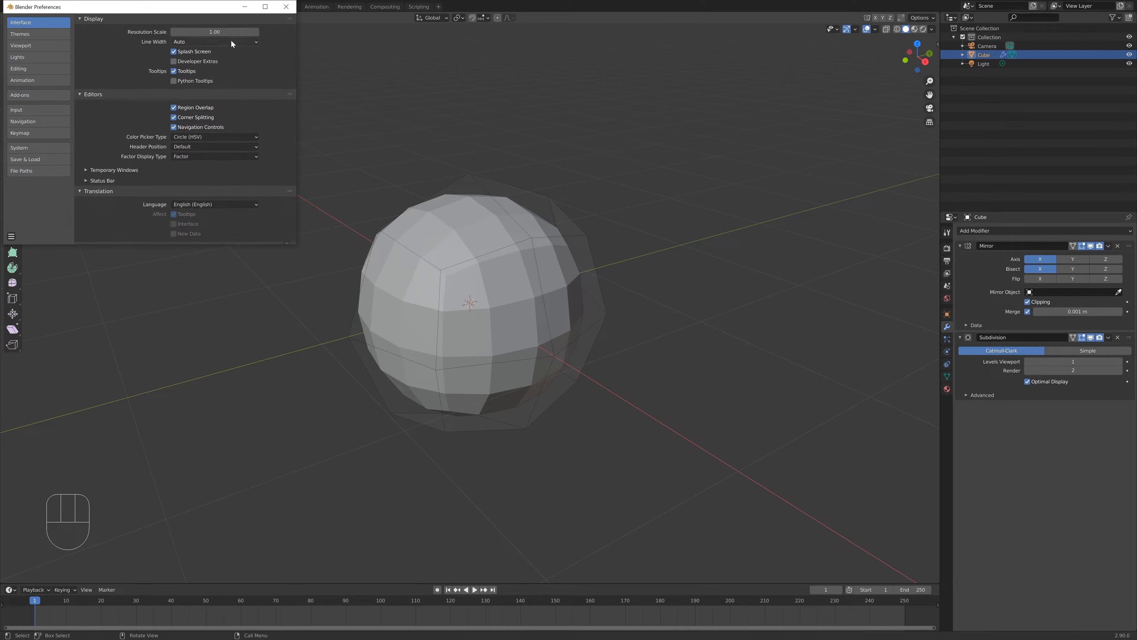
{"action": "left_click", "coordinate": [199, 42]}
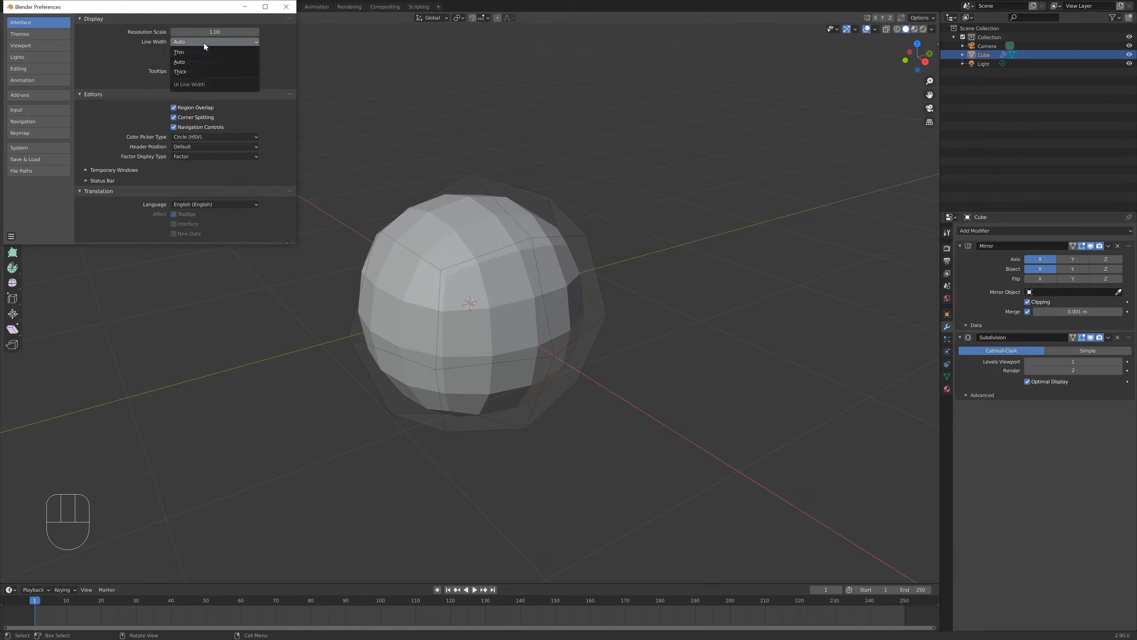
{"action": "left_click", "coordinate": [188, 72]}
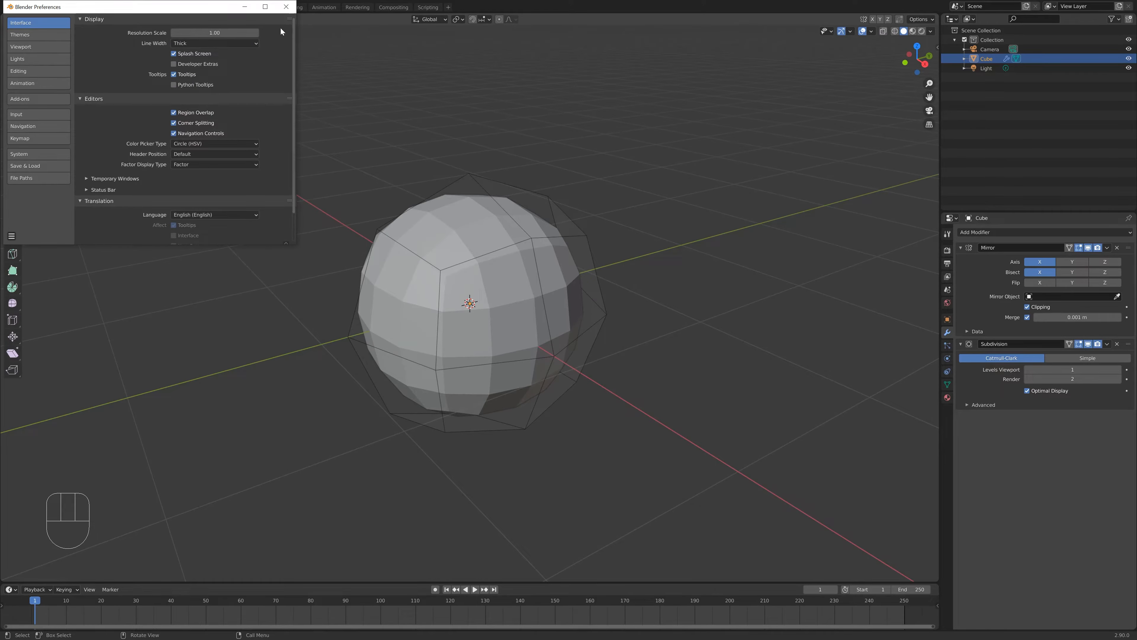
{"action": "left_click", "coordinate": [287, 6]}
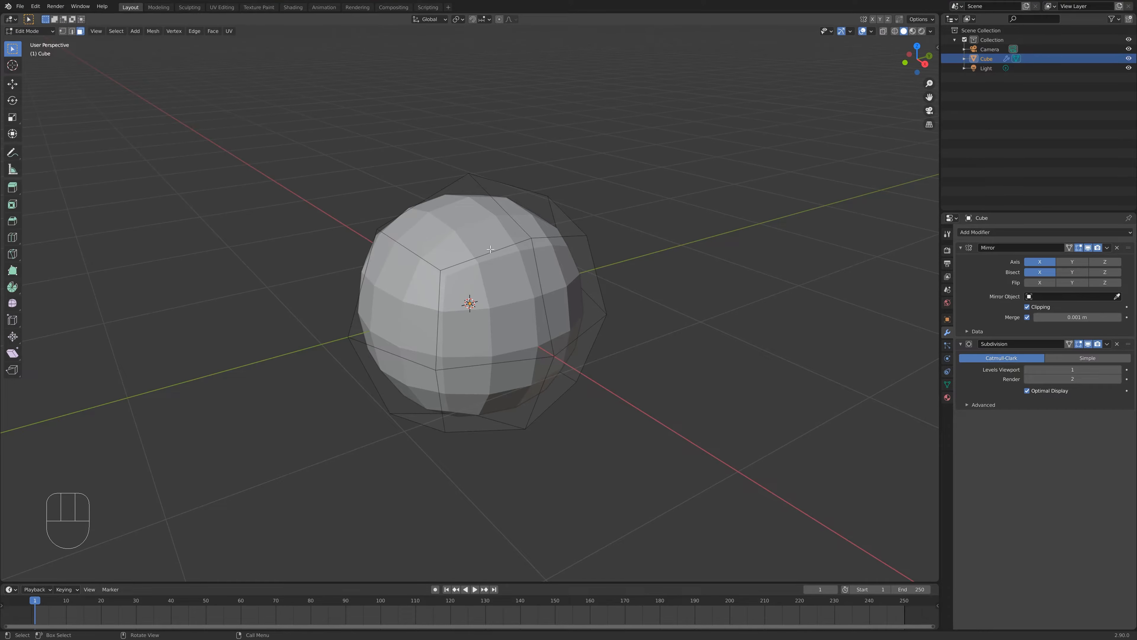
- Switch to vertex selection and select the lower front corner vertex of the cage
{"action": "key", "text": "1"}
{"action": "middle_click_drag", "start_coordinate": [426, 398], "coordinate": [443, 354]}
{"action": "left_click", "coordinate": [397, 386]}
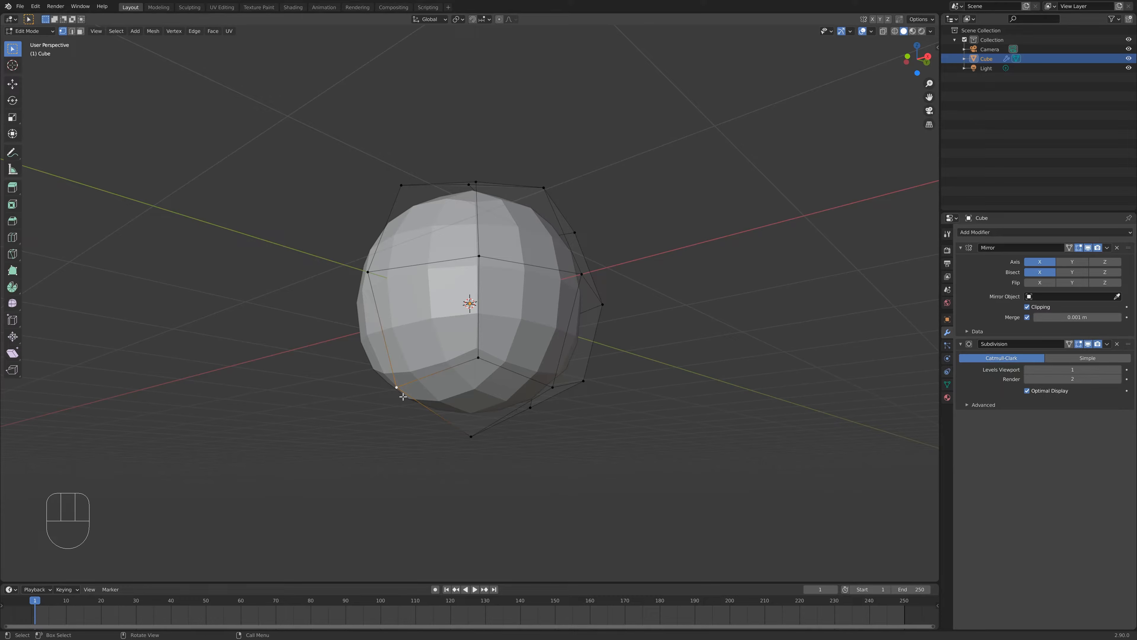
{"action": "key", "text": "g"}
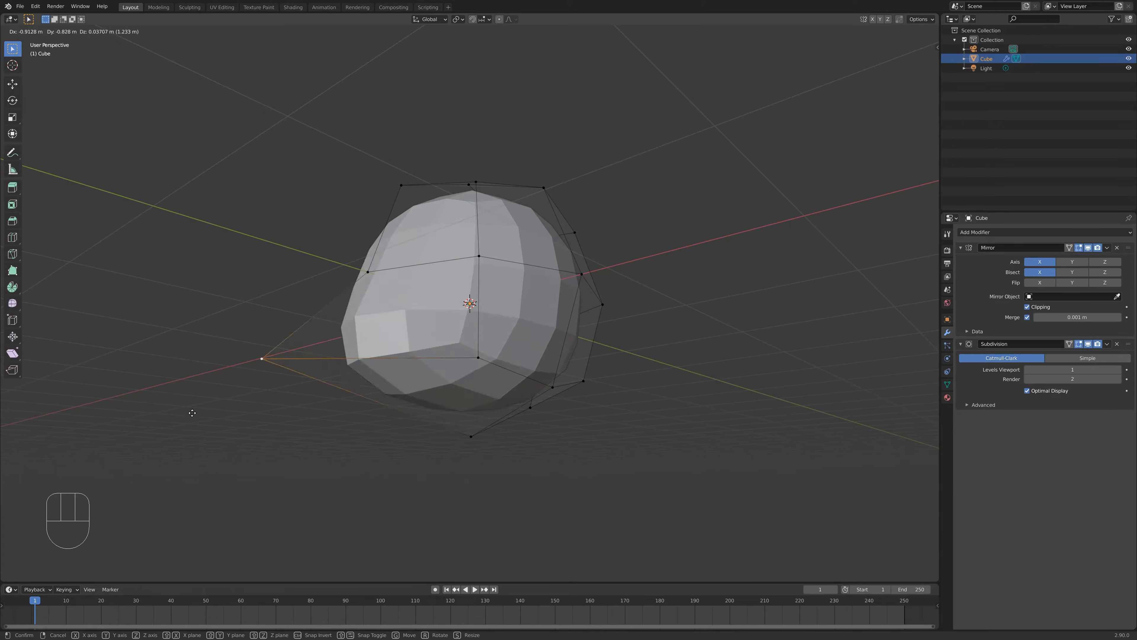
{"action": "left_click", "coordinate": [413, 335]}
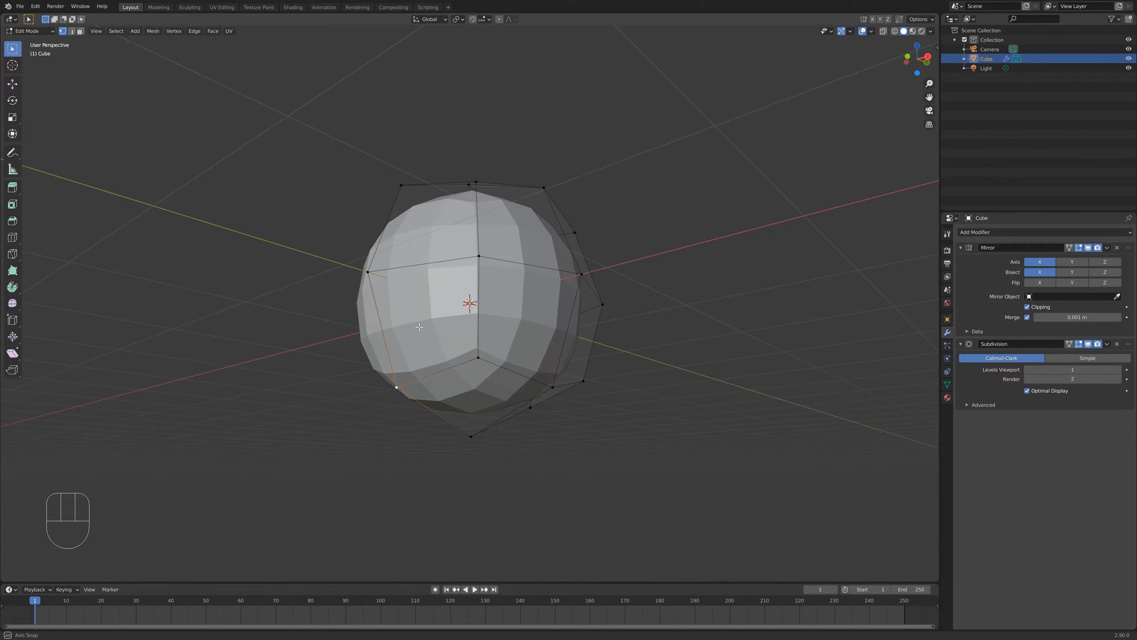
{"action": "middle_click_drag", "start_coordinate": [413, 335], "coordinate": [406, 364]}
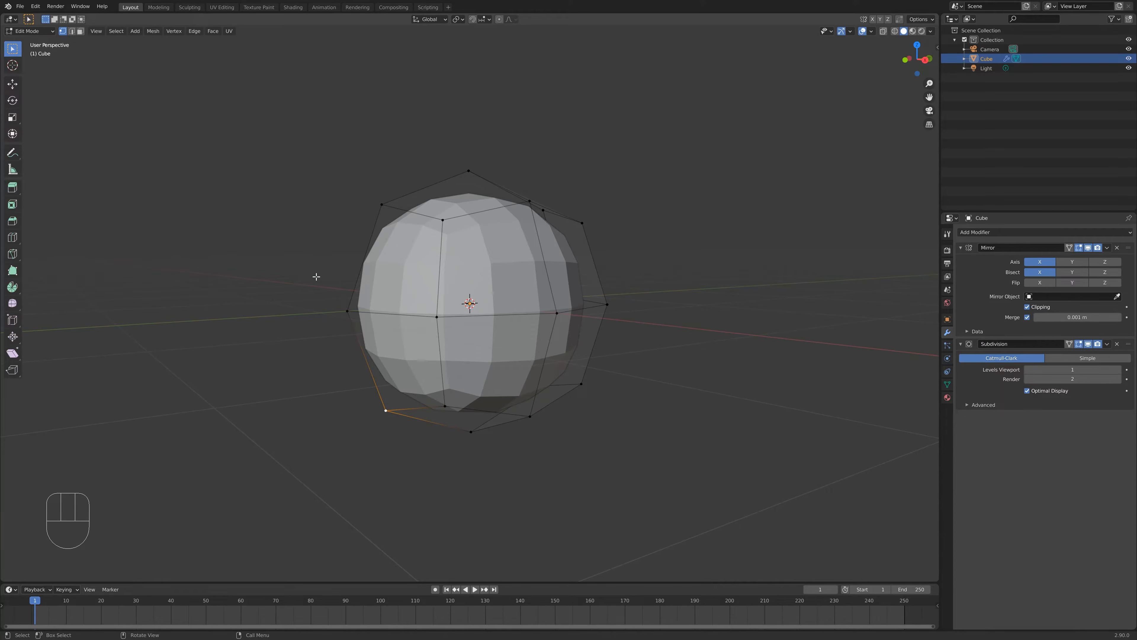
- Move the selected lower corner vertex outward with the Y axis locked
{"action": "middle_click_drag", "start_coordinate": [316, 276], "coordinate": [368, 384]}
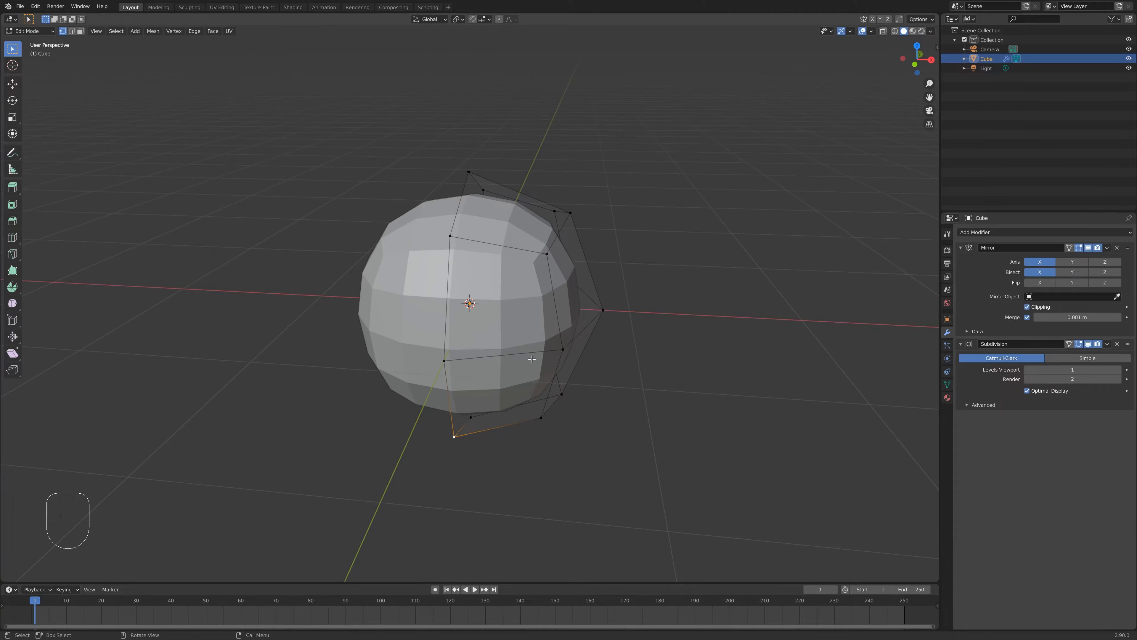
{"action": "middle_click_drag", "start_coordinate": [492, 349], "coordinate": [443, 366]}
{"action": "key", "text": "g"}
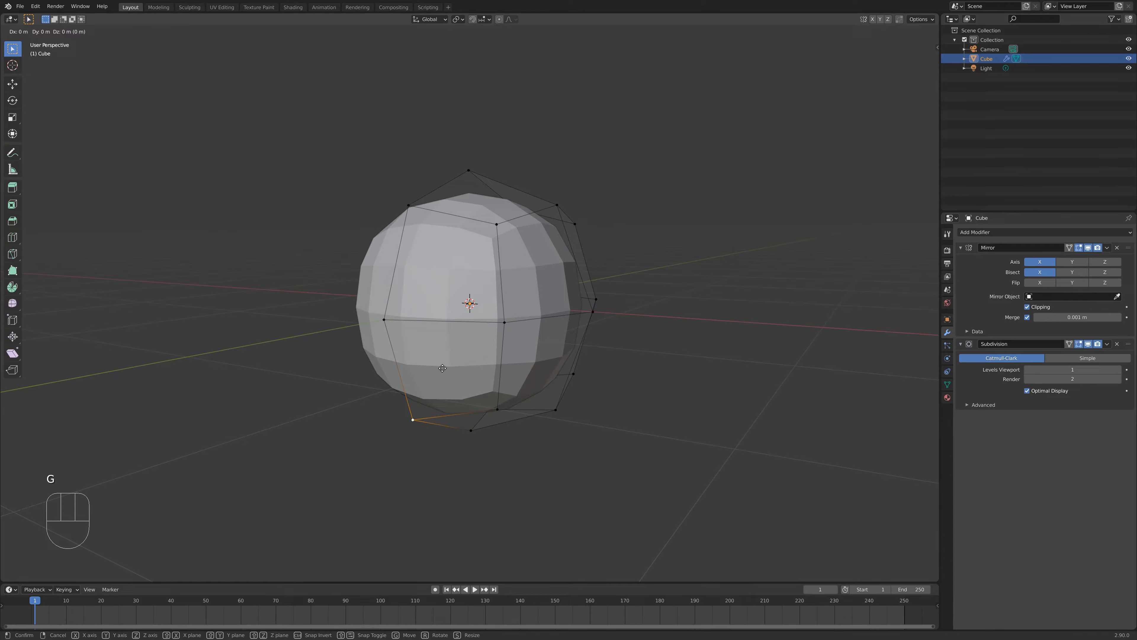
{"action": "key", "text": "shift+y"}
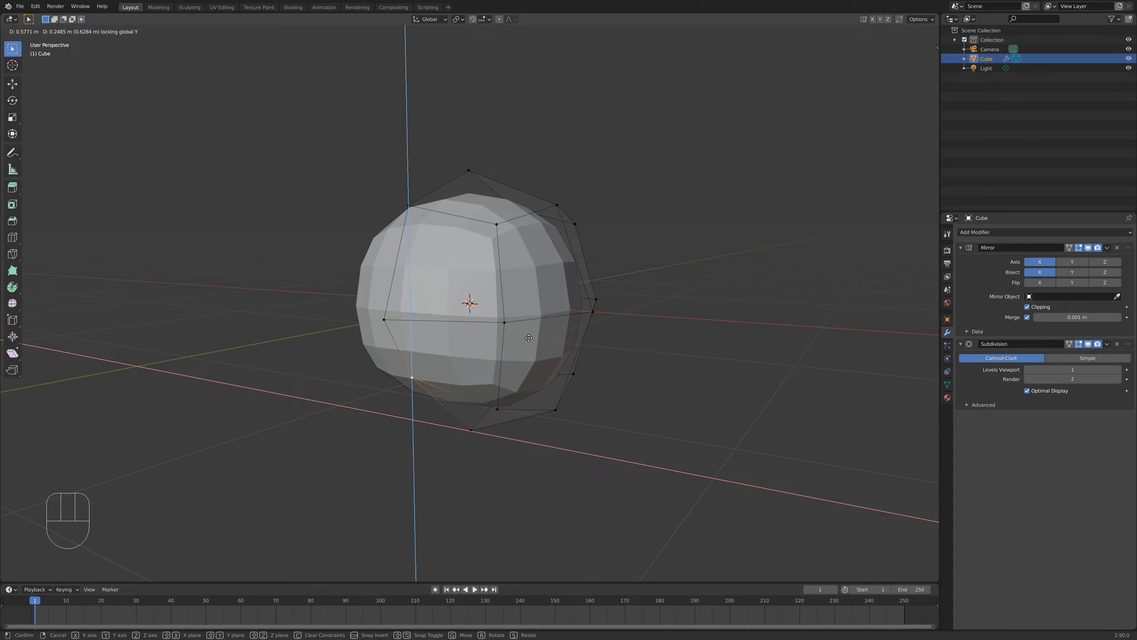
{"action": "left_click", "coordinate": [502, 347]}
{"action": "middle_click_drag", "start_coordinate": [493, 352], "coordinate": [410, 377]}
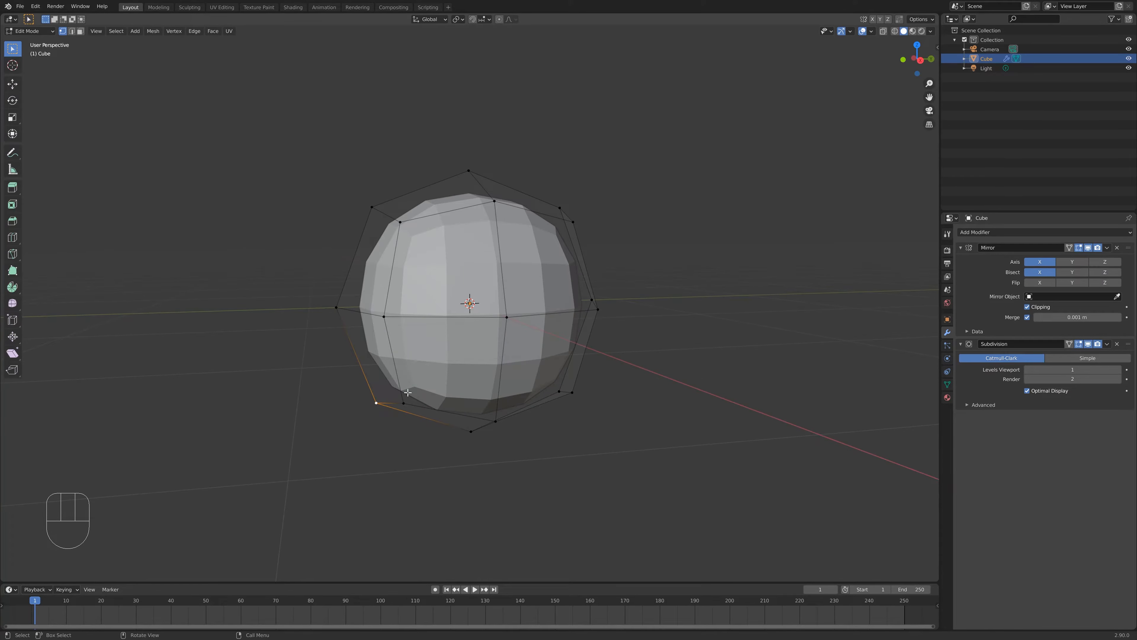
- Reposition the lower corner vertex with the X axis locked, pulling it down to form a jaw point
{"action": "key", "text": "g"}
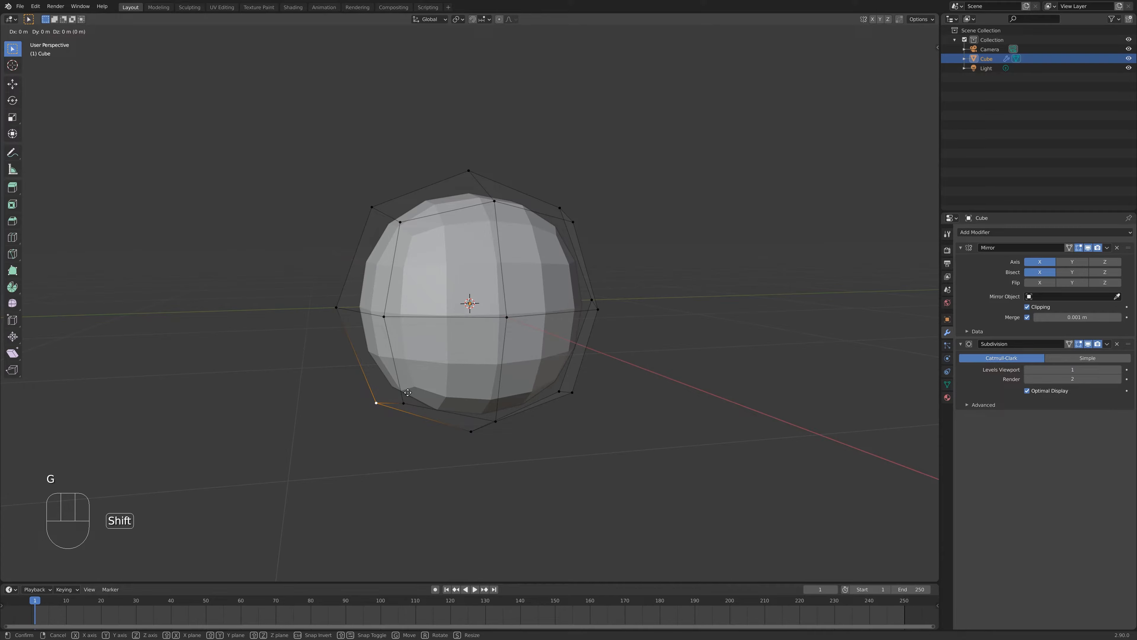
{"action": "key", "text": "shift+x"}
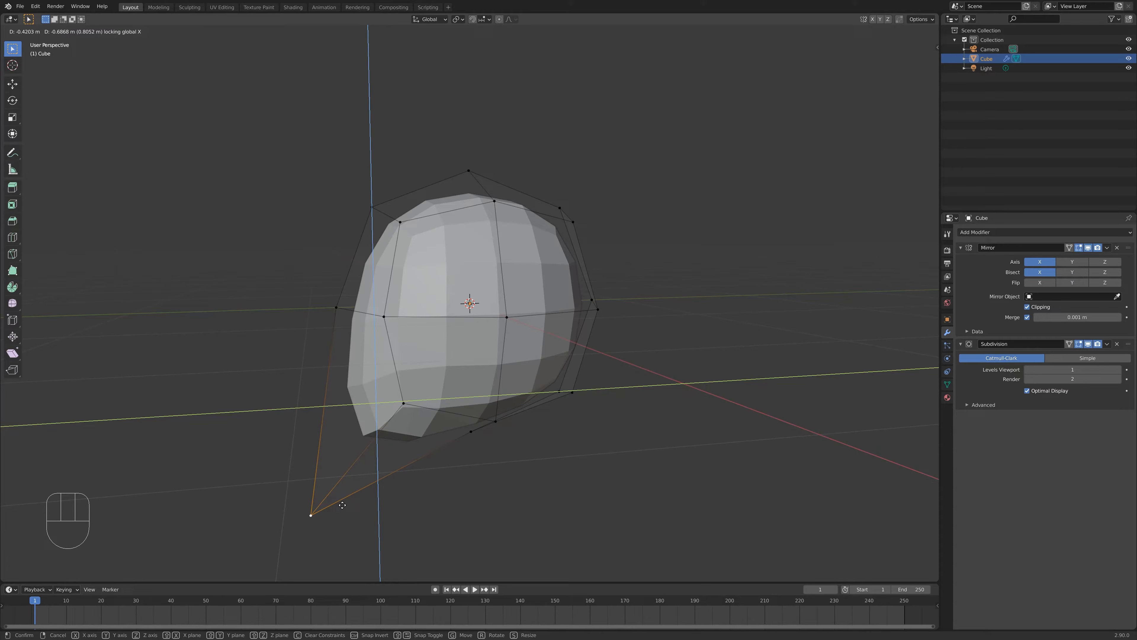
{"action": "left_click", "coordinate": [342, 505]}
{"action": "middle_click_drag", "start_coordinate": [342, 505], "coordinate": [412, 395]}
{"action": "key", "text": "g"}
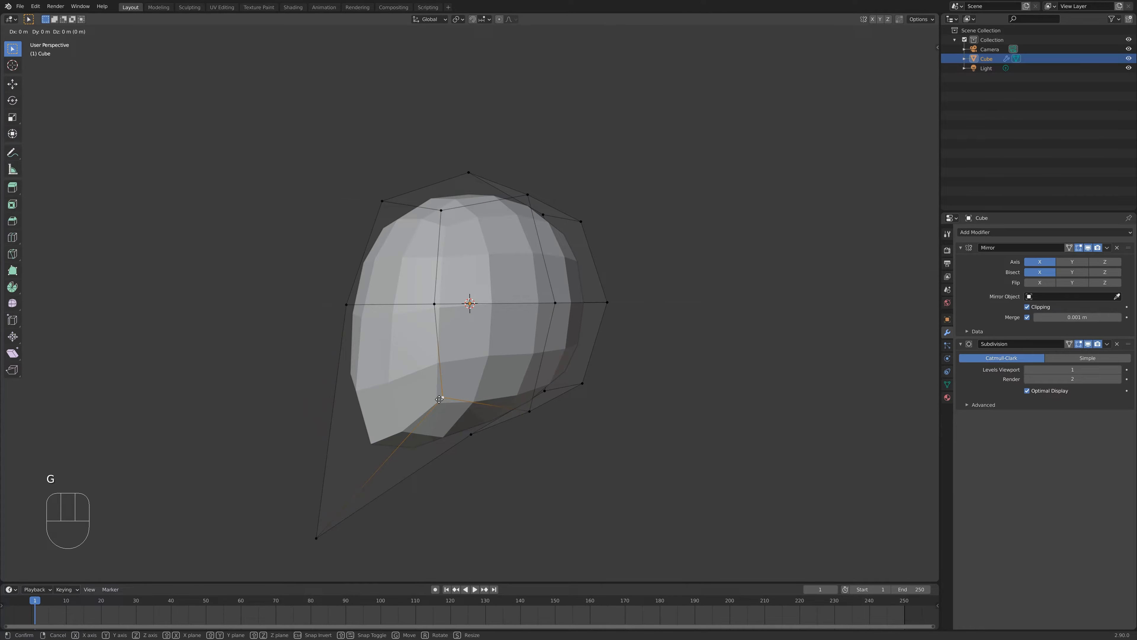
{"action": "key", "text": "shift+x"}
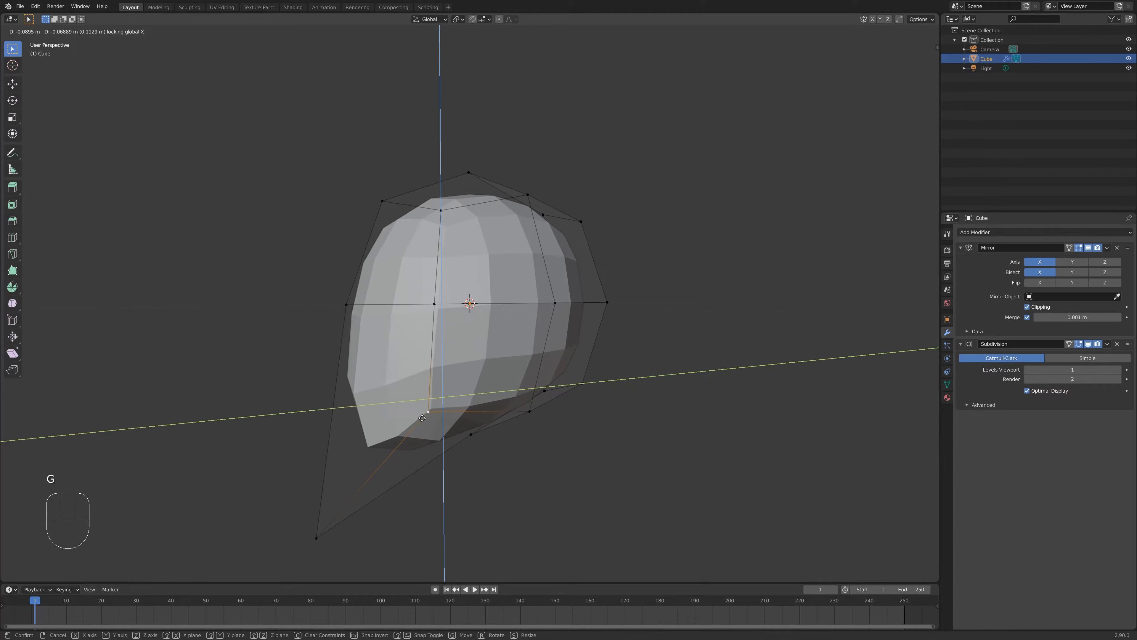
{"action": "left_click", "coordinate": [410, 498]}
{"action": "middle_click_drag", "start_coordinate": [410, 497], "coordinate": [658, 264]}
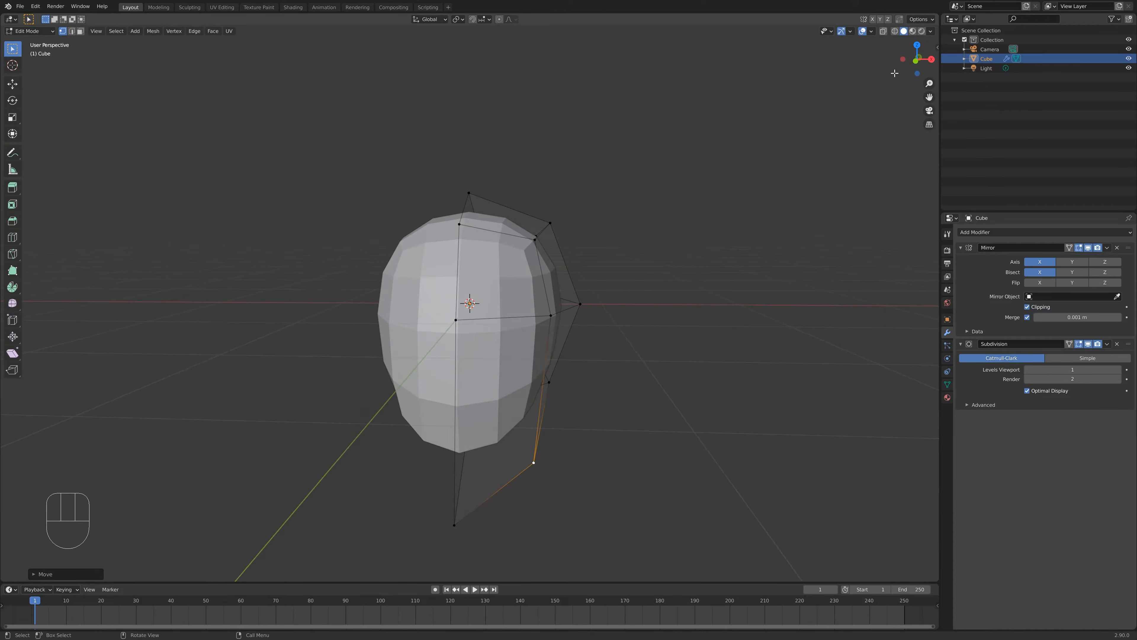
- Enable X-ray and box-select the outer side vertices of the head cage
{"action": "left_click", "coordinate": [884, 32]}
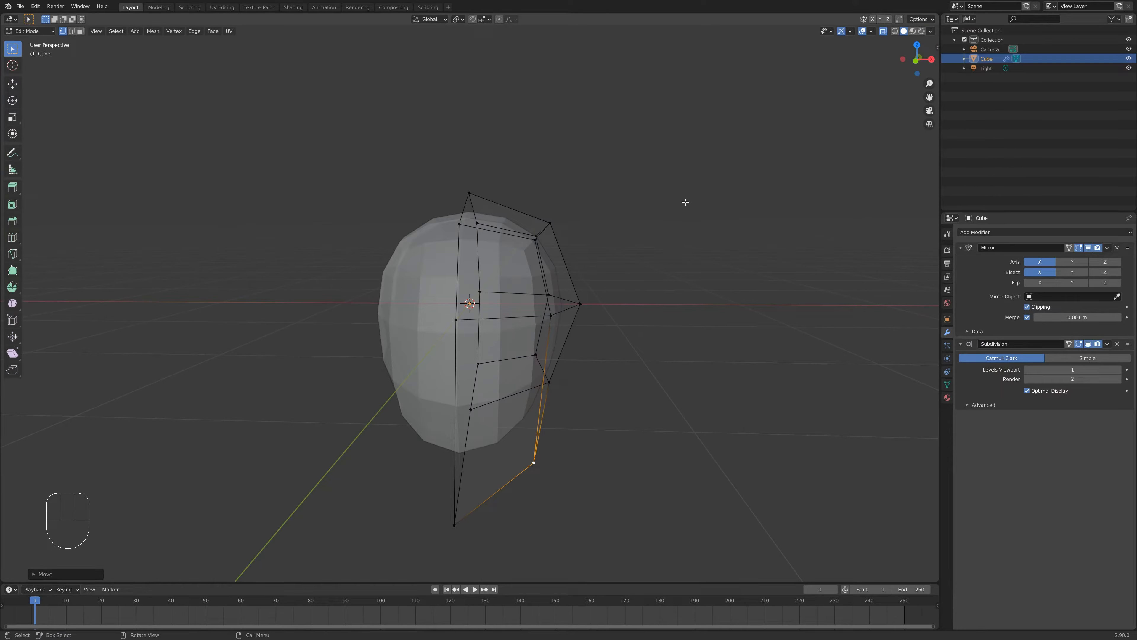
{"action": "left_click_drag", "start_coordinate": [656, 158], "coordinate": [514, 546]}
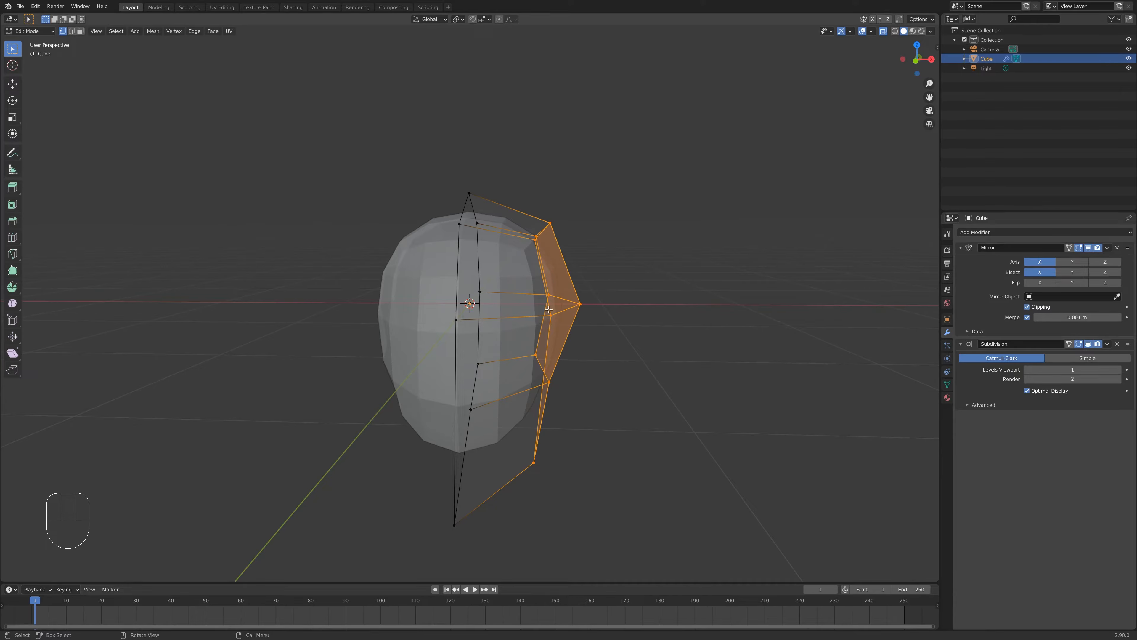
{"action": "key", "text": "g"}
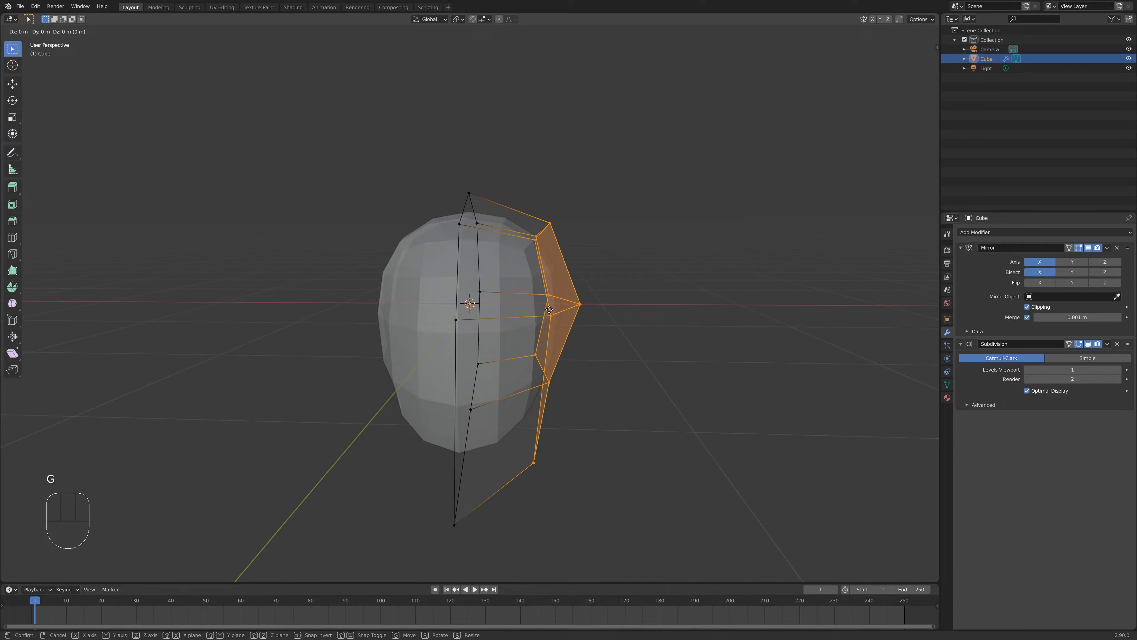
{"action": "key", "text": "y"}
{"action": "left_click", "coordinate": [550, 310]}
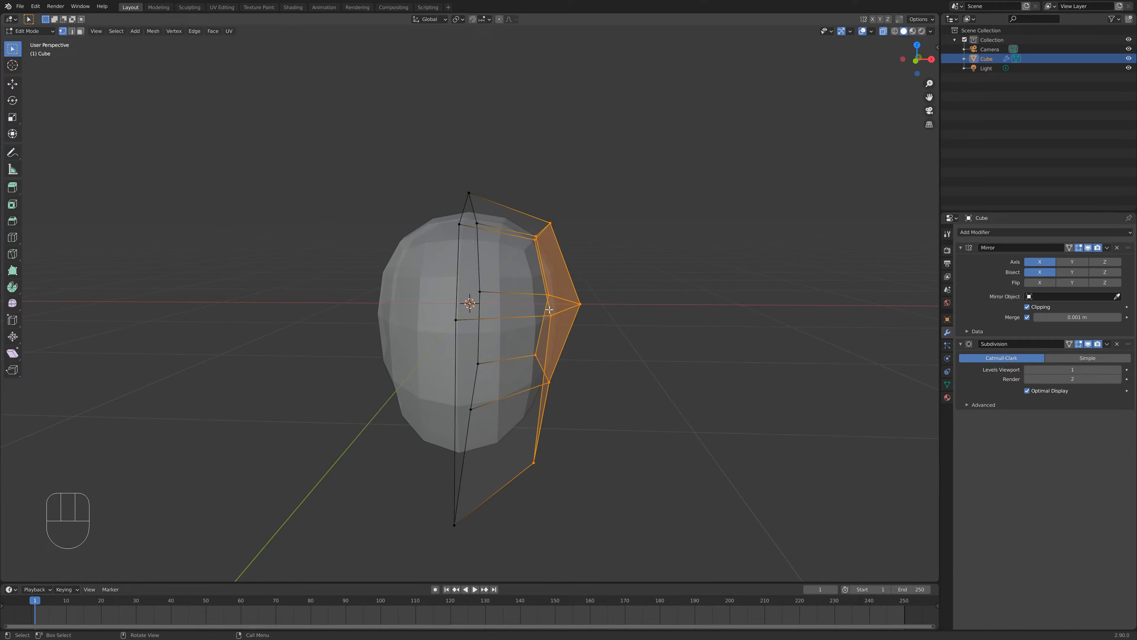
- Move the selected side vertices slightly inward along X and return to Object Mode
{"action": "key", "text": "g"}
{"action": "key", "text": "x"}
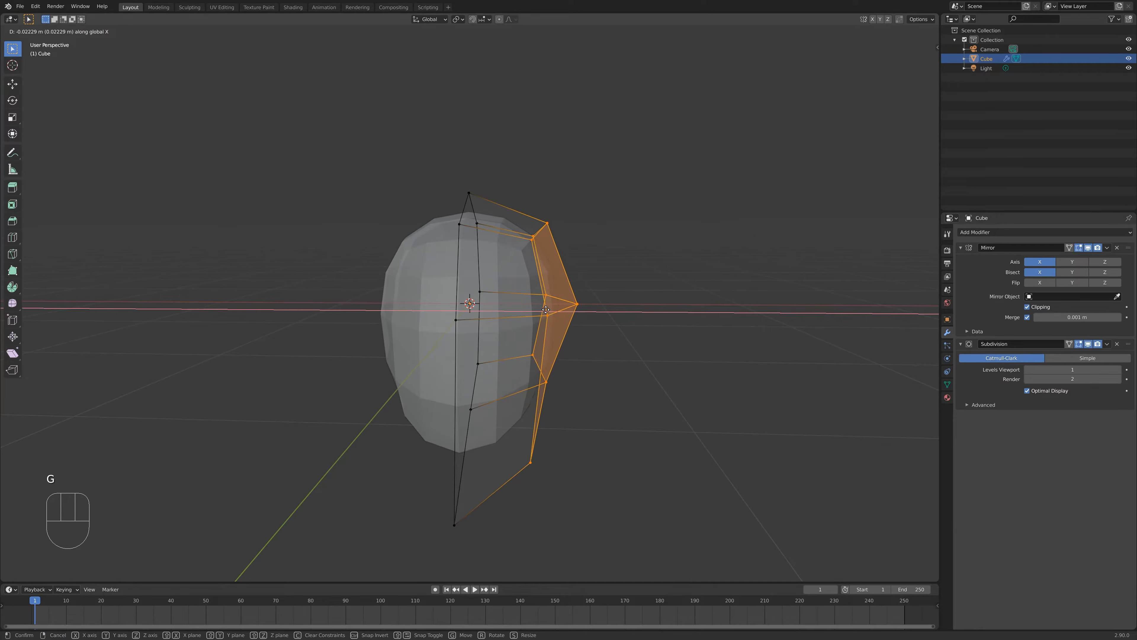
{"action": "left_click", "coordinate": [533, 312]}
{"action": "middle_click_drag", "start_coordinate": [435, 350], "coordinate": [515, 336]}
{"action": "key", "text": "Tab"}
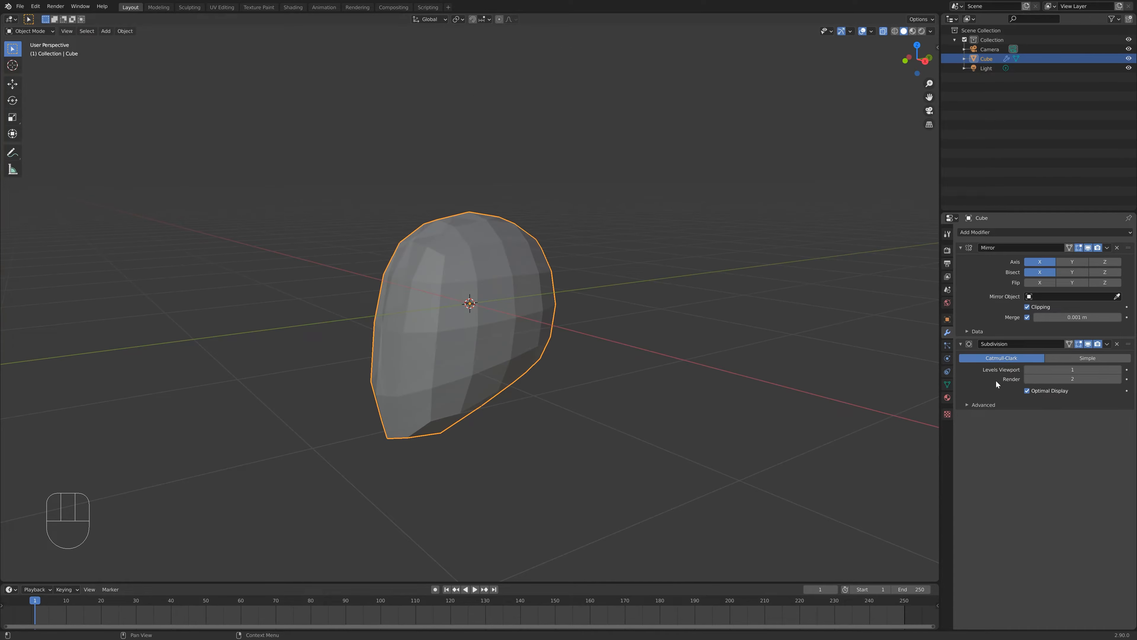
- Raise the Subdivision modifier's viewport levels to 2
{"action": "left_click", "coordinate": [1119, 370]}
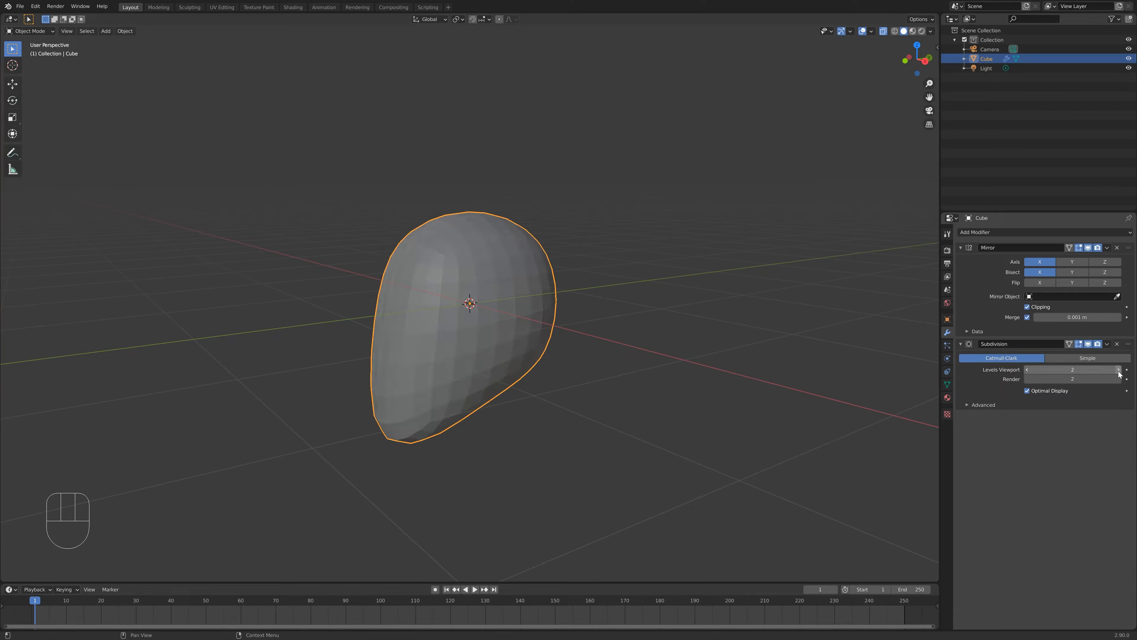
{"action": "middle_click_drag", "start_coordinate": [728, 384], "coordinate": [478, 358]}
{"action": "middle_click_drag", "start_coordinate": [500, 254], "coordinate": [480, 365]}
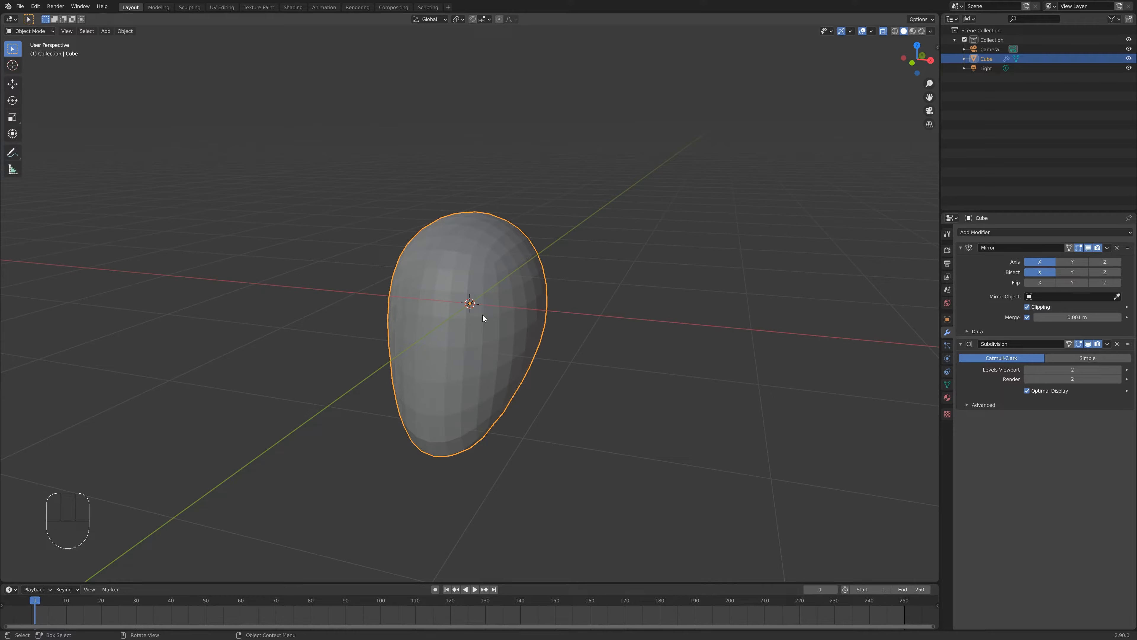
- In Edit Mode, add a loop cut along the side faces of the head cage and place it
{"action": "key", "text": "Tab"}
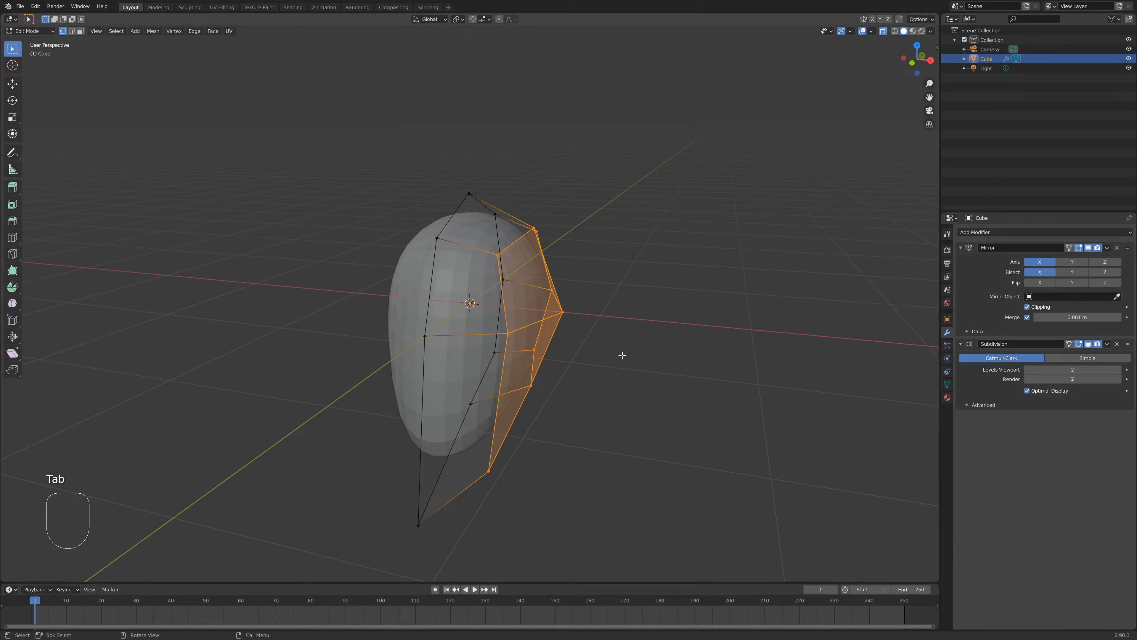
{"action": "middle_click_drag", "start_coordinate": [602, 335], "coordinate": [623, 305]}
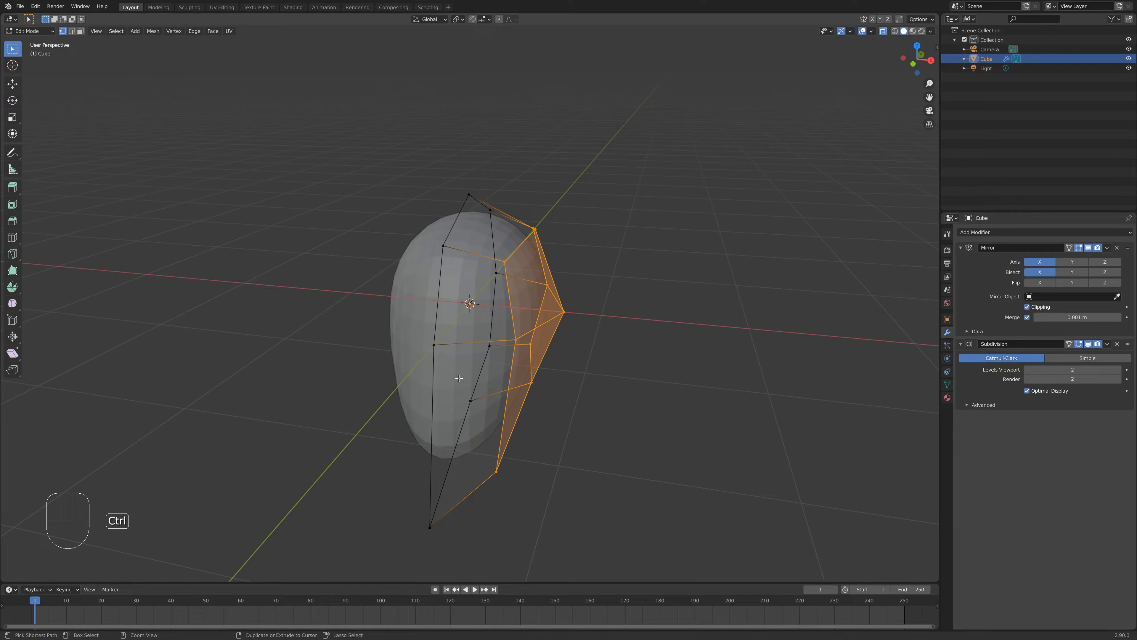
{"action": "key", "text": "ctrl+r"}
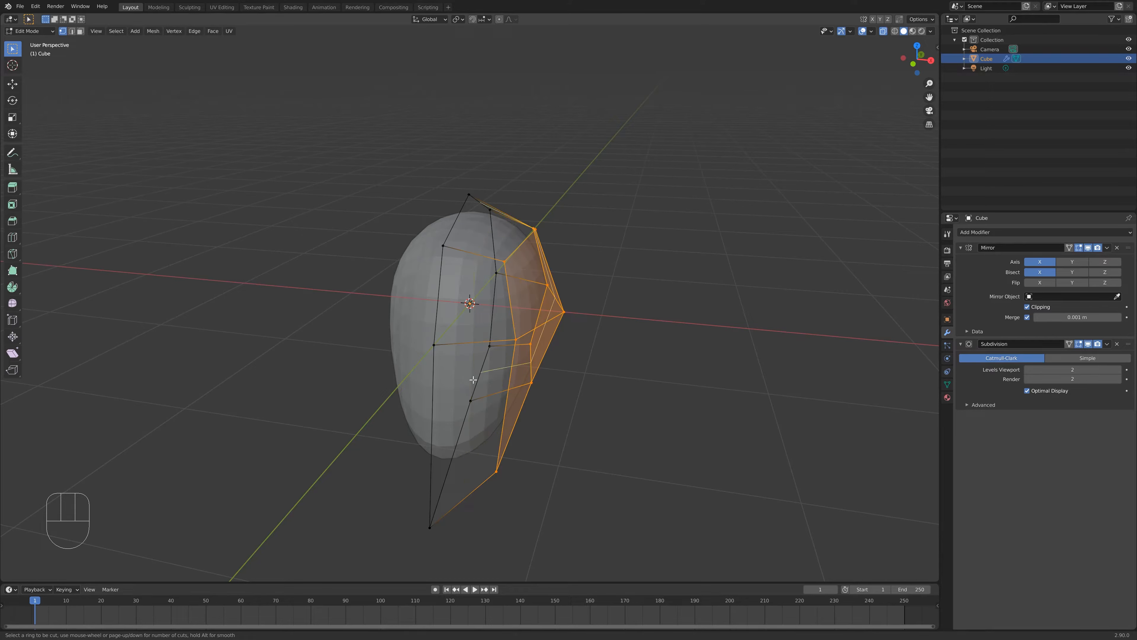
{"action": "left_click", "coordinate": [465, 493]}
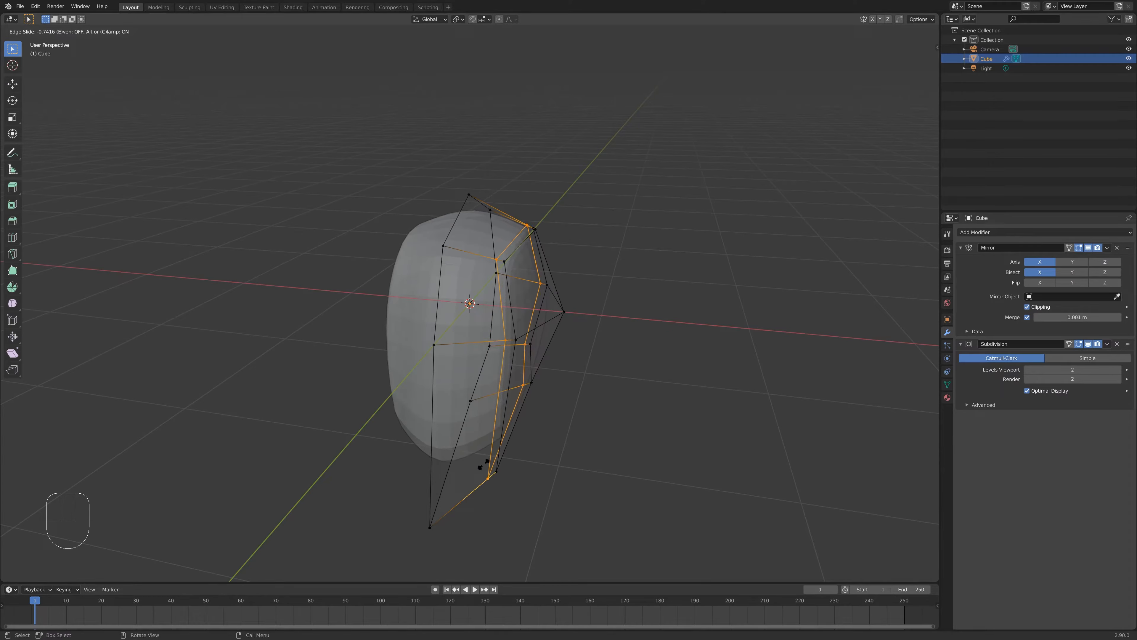
{"action": "left_click", "coordinate": [484, 465]}
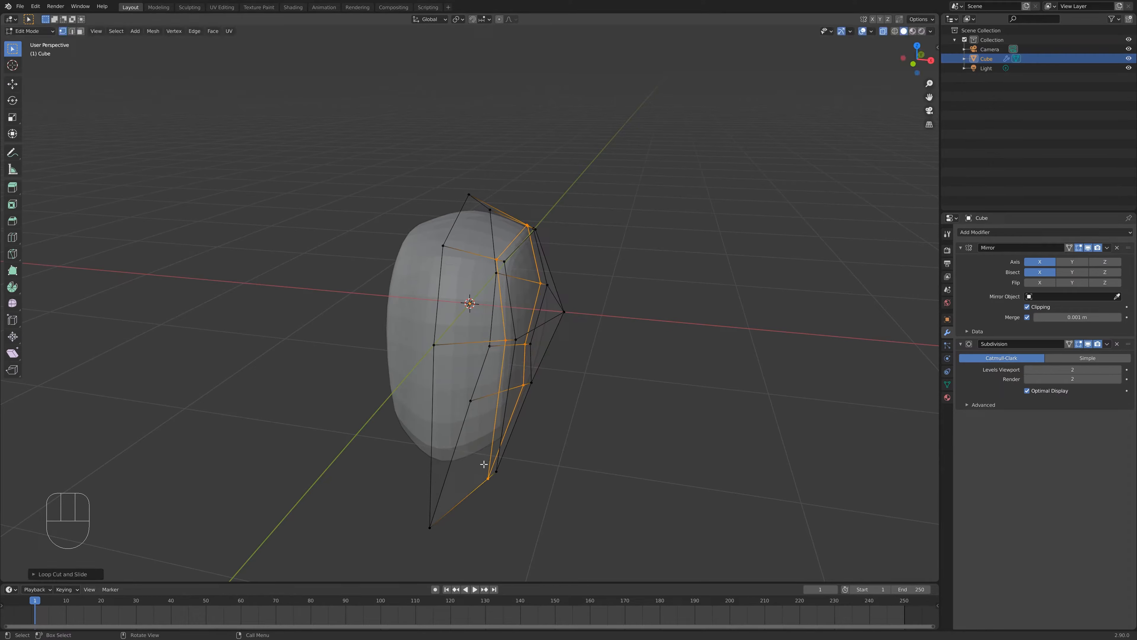
- Check the shape in Object Mode, then add another loop cut through the lower side faces of the head cage near the jaw
{"action": "key", "text": "Tab"}
{"action": "middle_click_drag", "start_coordinate": [526, 411], "coordinate": [507, 241]}
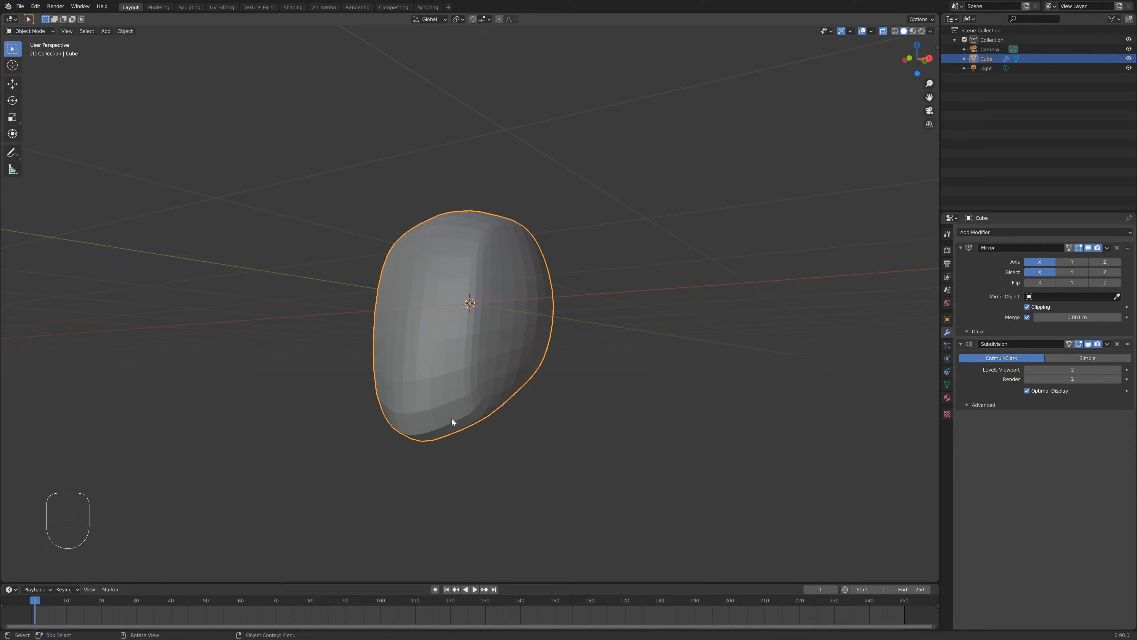
{"action": "middle_click_drag", "start_coordinate": [442, 314], "coordinate": [459, 346]}
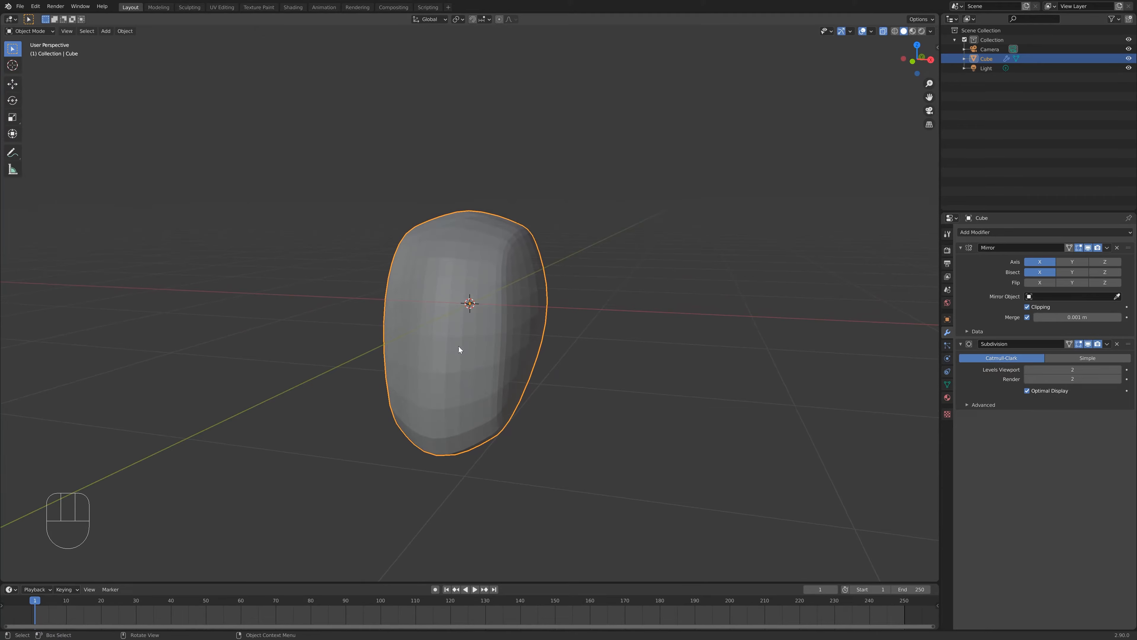
{"action": "key", "text": "Tab"}
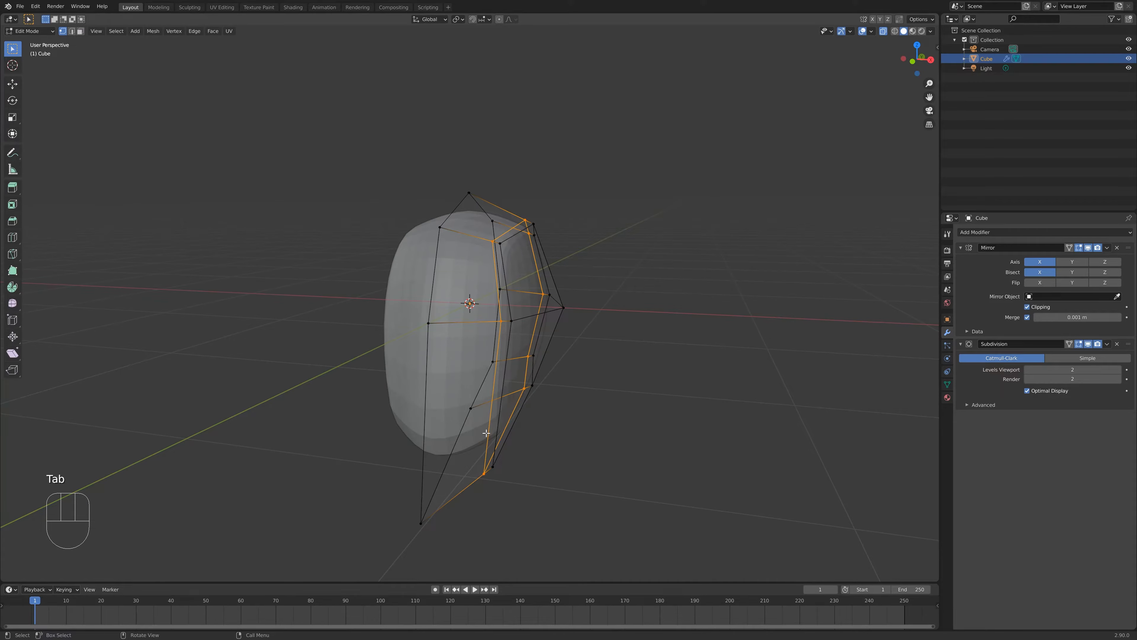
{"action": "middle_click_drag", "start_coordinate": [518, 430], "coordinate": [498, 448]}
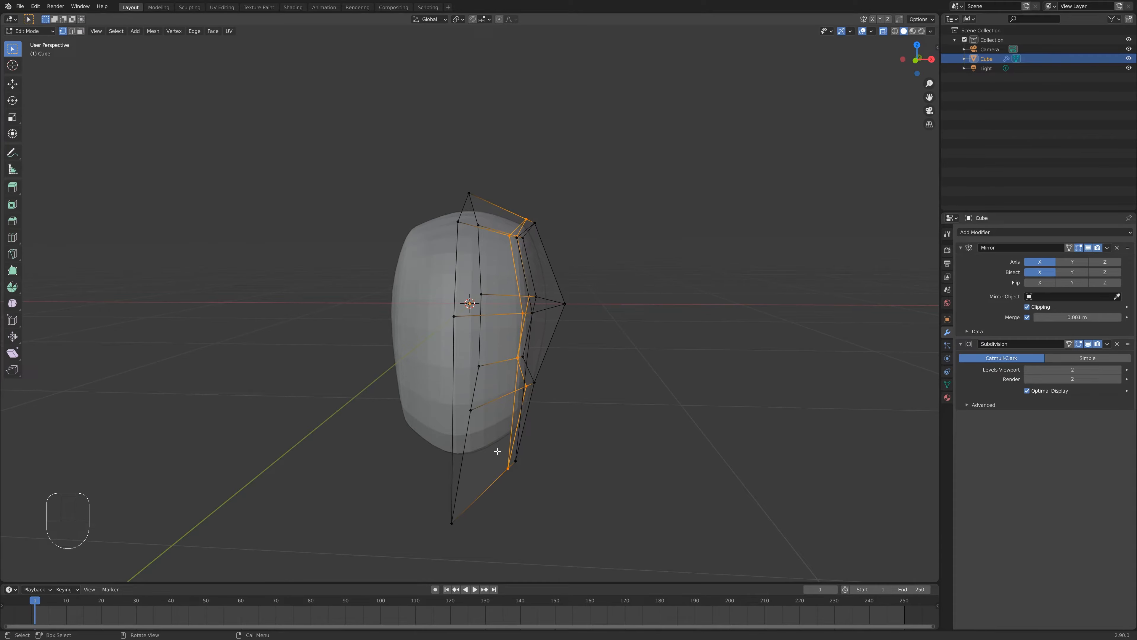
{"action": "key", "text": "ctrl+r"}
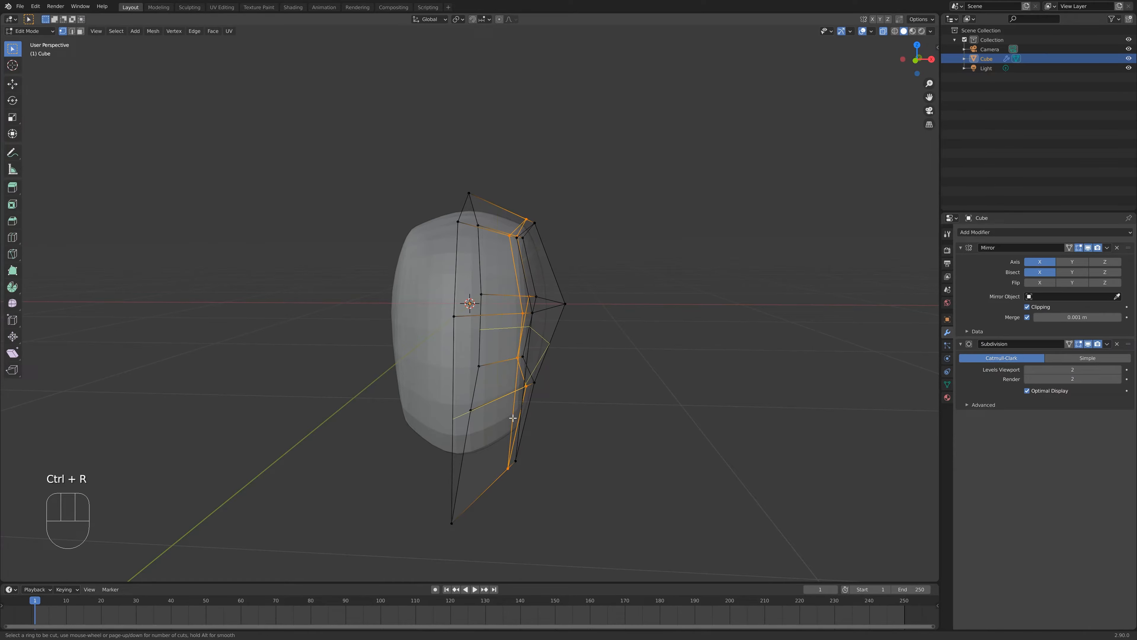
{"action": "left_click", "coordinate": [510, 406]}
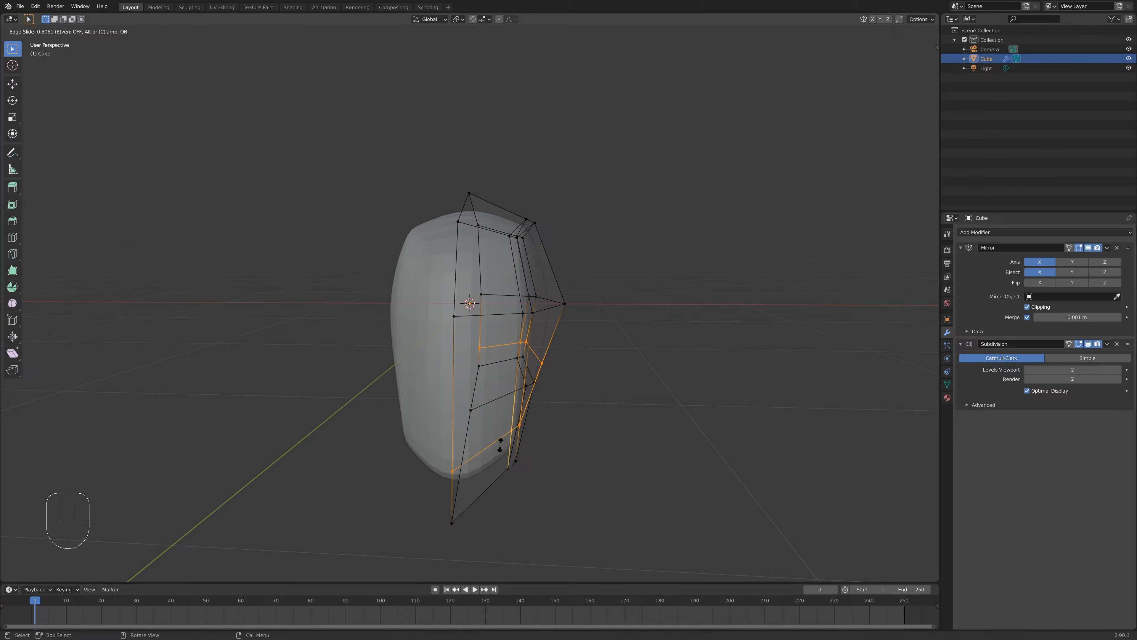
{"action": "left_click", "coordinate": [480, 474]}
{"action": "middle_click_drag", "start_coordinate": [497, 467], "coordinate": [432, 384]}
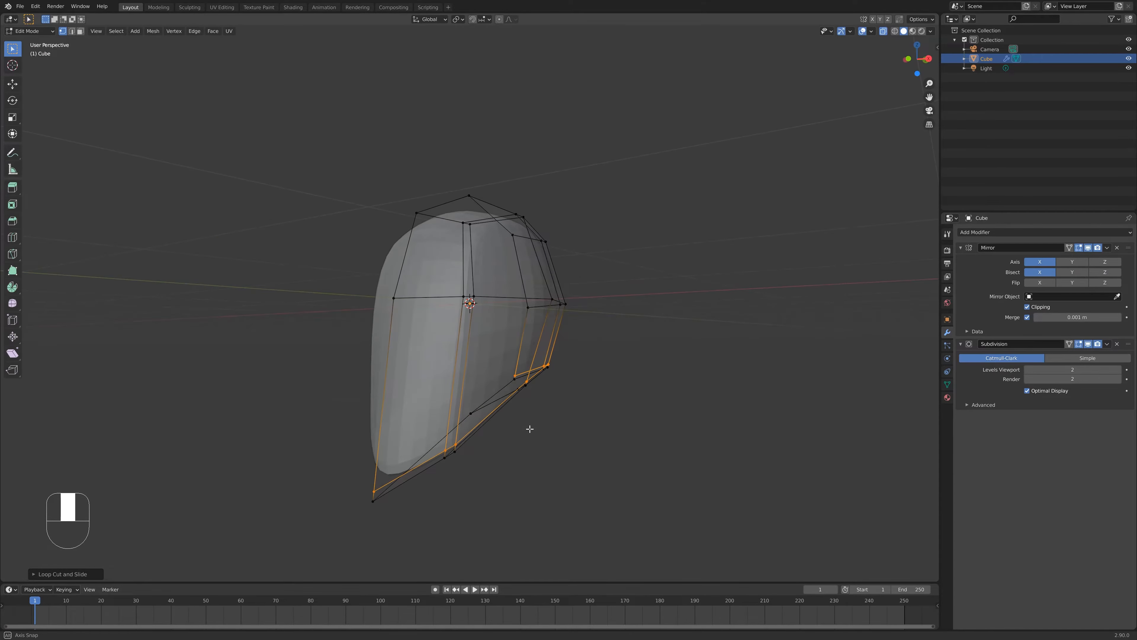
- Select the bottom front corner vertex of the jaw and move it upward with the X axis locked
{"action": "key", "text": "Tab"}
{"action": "middle_click_drag", "start_coordinate": [533, 427], "coordinate": [533, 386]}
{"action": "key", "text": "Tab"}
{"action": "left_click_drag", "start_coordinate": [403, 396], "coordinate": [440, 443]}
{"action": "middle_click_drag", "start_coordinate": [581, 412], "coordinate": [456, 420]}
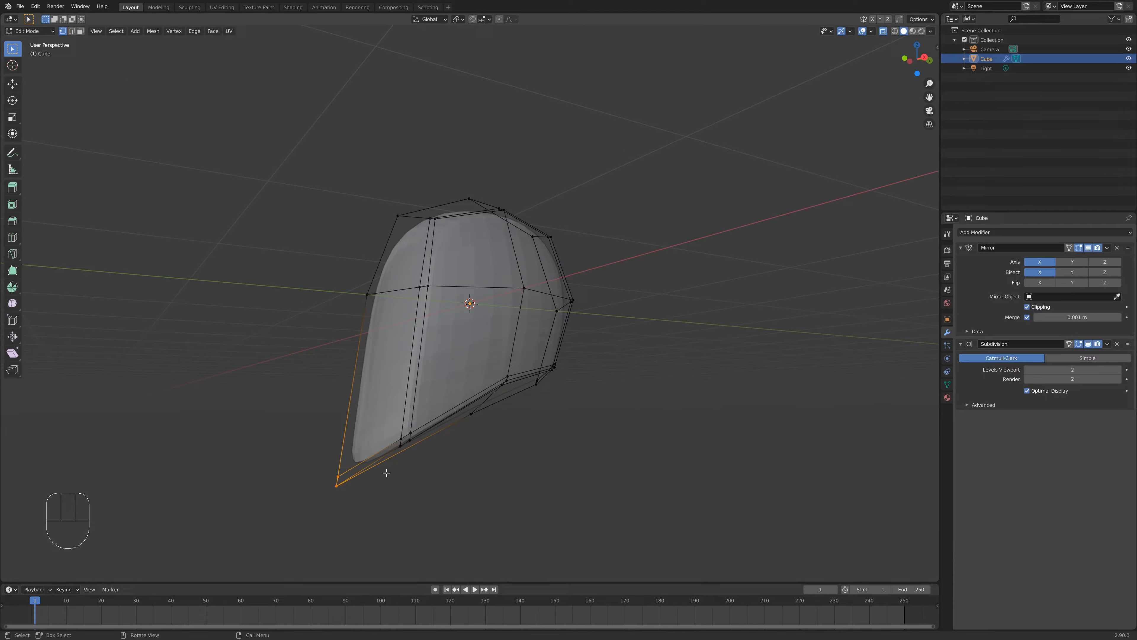
{"action": "key", "text": "g"}
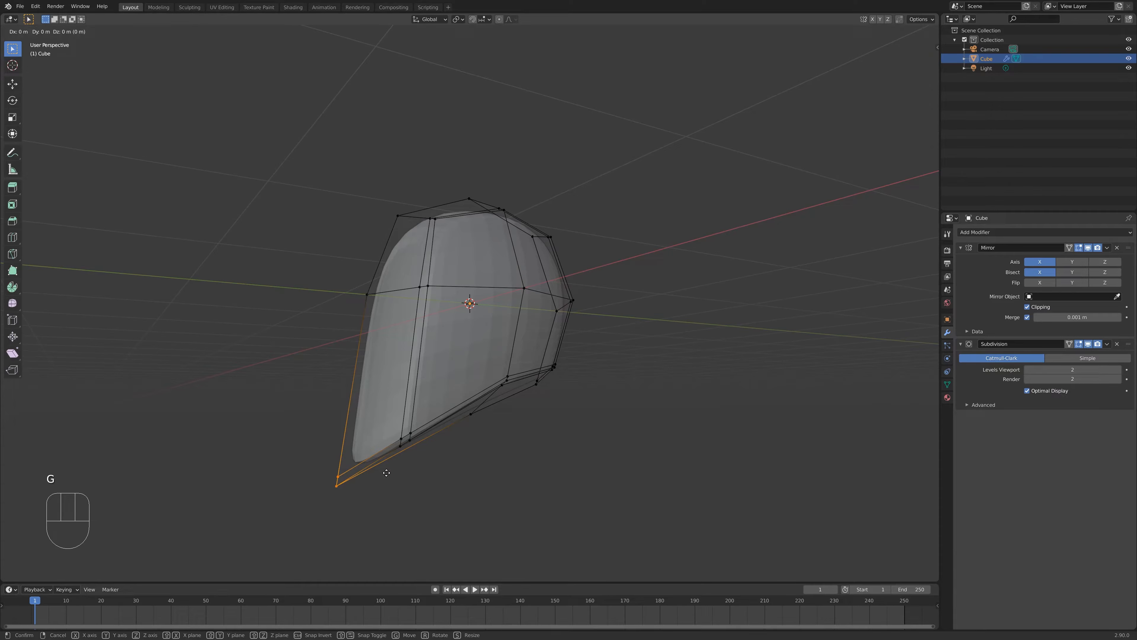
{"action": "key", "text": "shift+x"}
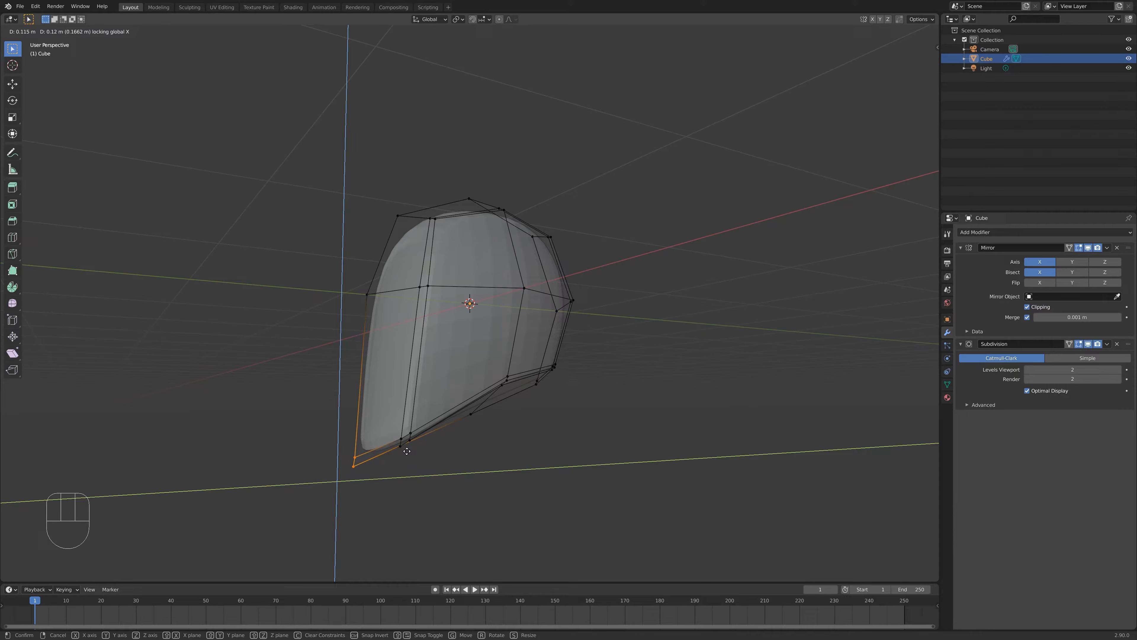
{"action": "left_click", "coordinate": [407, 451]}
- Try vertex-sliding a vertex on the side of the cage, then undo the slide
{"action": "middle_click_drag", "start_coordinate": [464, 437], "coordinate": [441, 384]}
{"action": "middle_click_drag", "start_coordinate": [527, 349], "coordinate": [460, 355]}
{"action": "middle_click_drag", "start_coordinate": [498, 249], "coordinate": [416, 296]}
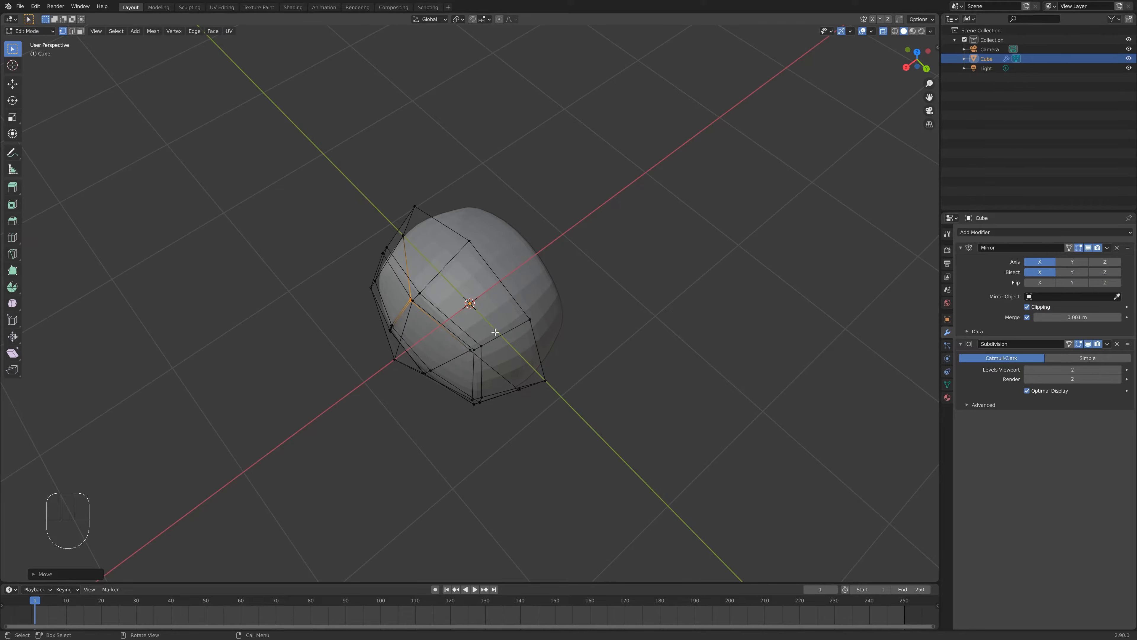
{"action": "middle_click_drag", "start_coordinate": [496, 332], "coordinate": [565, 225]}
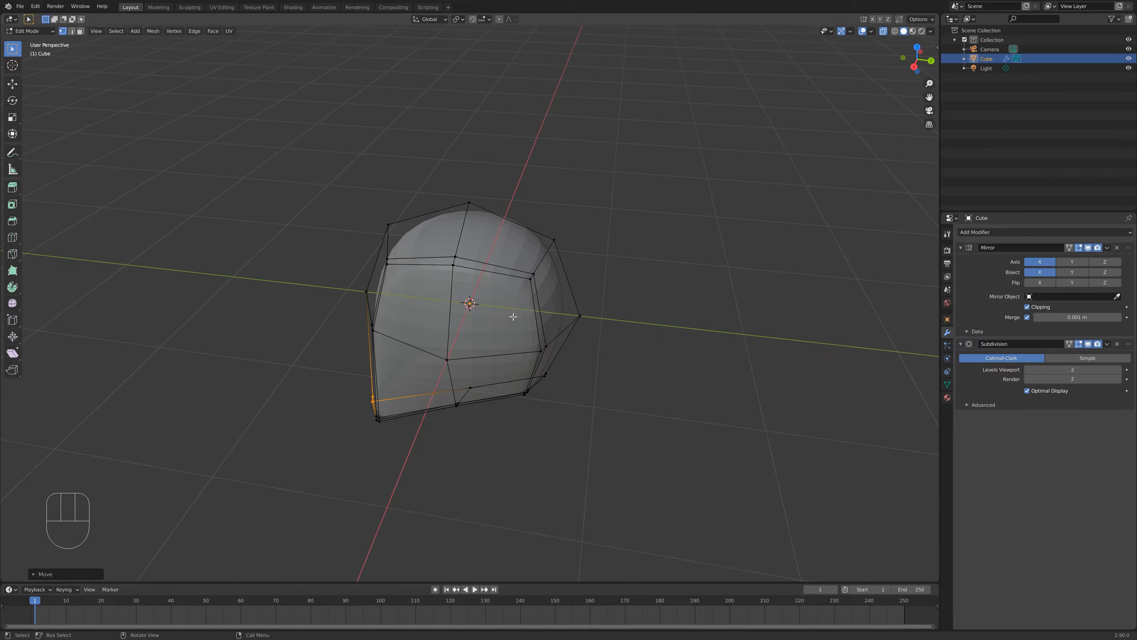
{"action": "middle_click_drag", "start_coordinate": [514, 317], "coordinate": [528, 224]}
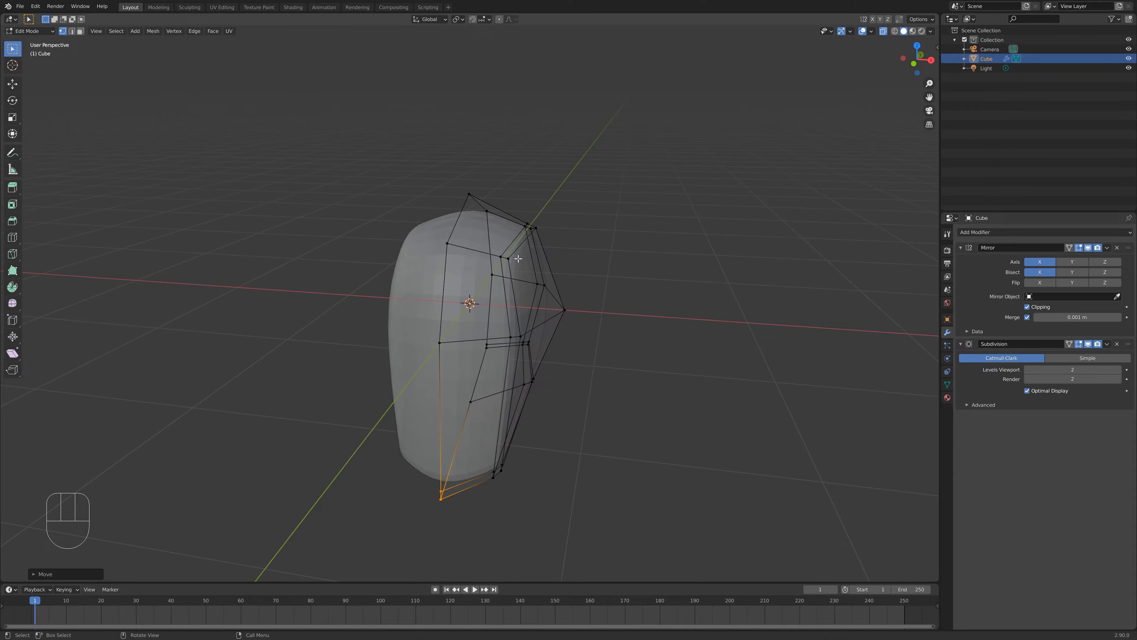
{"action": "middle_click_drag", "start_coordinate": [601, 303], "coordinate": [518, 240]}
{"action": "mouse_move", "coordinate": [514, 347]}
{"action": "middle_mouse_down"}
{"action": "mouse_move", "coordinate": [533, 368]}
{"action": "mouse_move", "coordinate": [509, 335]}
{"action": "middle_mouse_up"}
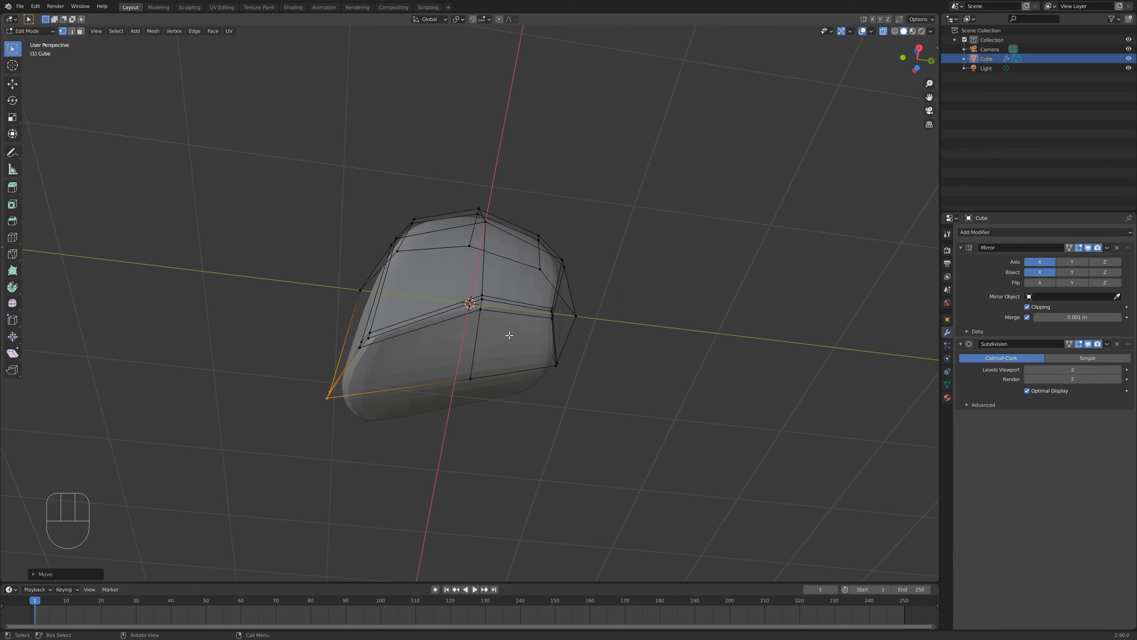
{"action": "left_click", "coordinate": [482, 310]}
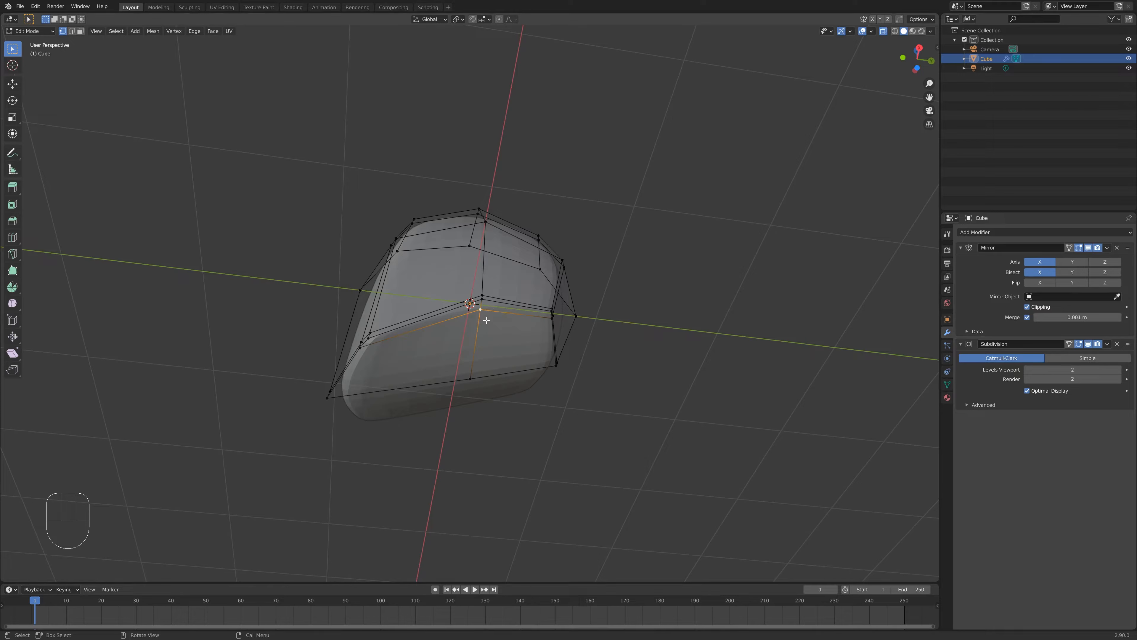
{"action": "key", "text": "g"}
{"action": "key", "text": "g"}
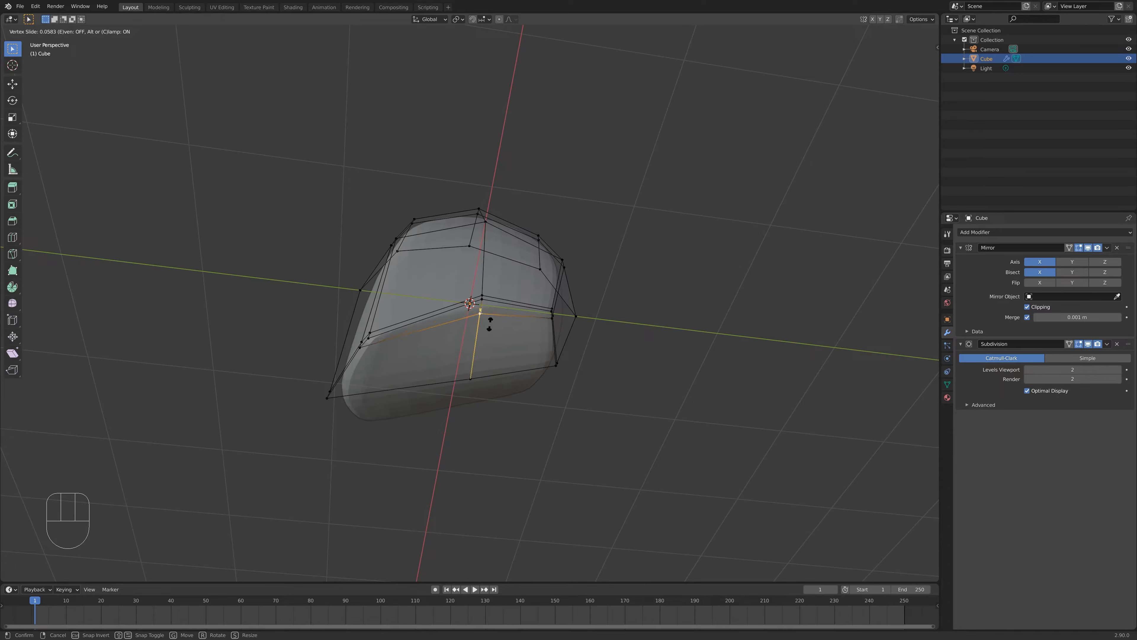
{"action": "left_click", "coordinate": [485, 348]}
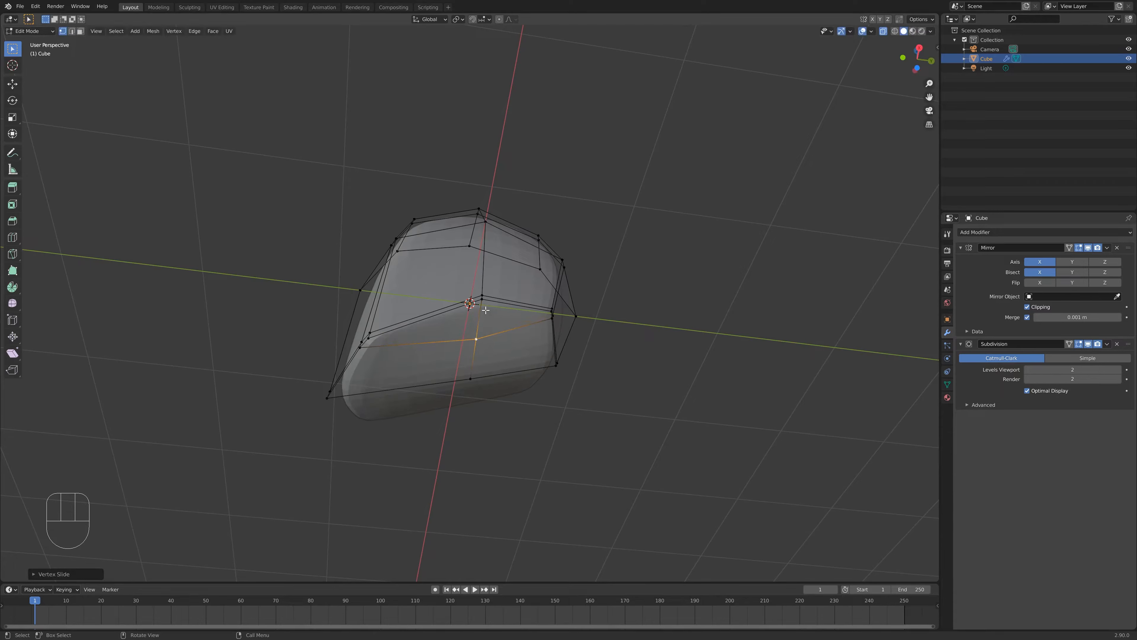
{"action": "key", "text": "ctrl+z"}
- Vertex-slide three vertices on the cheek area to even out the cage's edge flow
{"action": "left_click", "coordinate": [482, 296]}
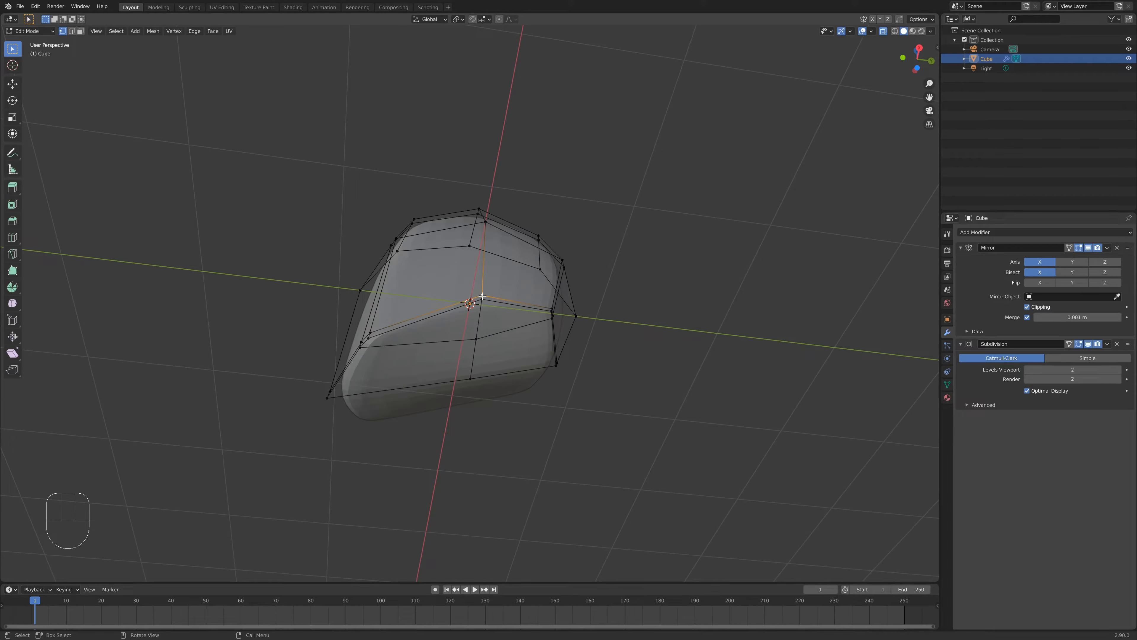
{"action": "key", "text": "g"}
{"action": "key", "text": "g"}
{"action": "left_click", "coordinate": [493, 329]}
{"action": "mouse_move", "coordinate": [493, 329]}
{"action": "middle_mouse_down"}
{"action": "mouse_move", "coordinate": [515, 327]}
{"action": "mouse_move", "coordinate": [492, 330]}
{"action": "middle_mouse_up"}
{"action": "left_click", "coordinate": [491, 335]}
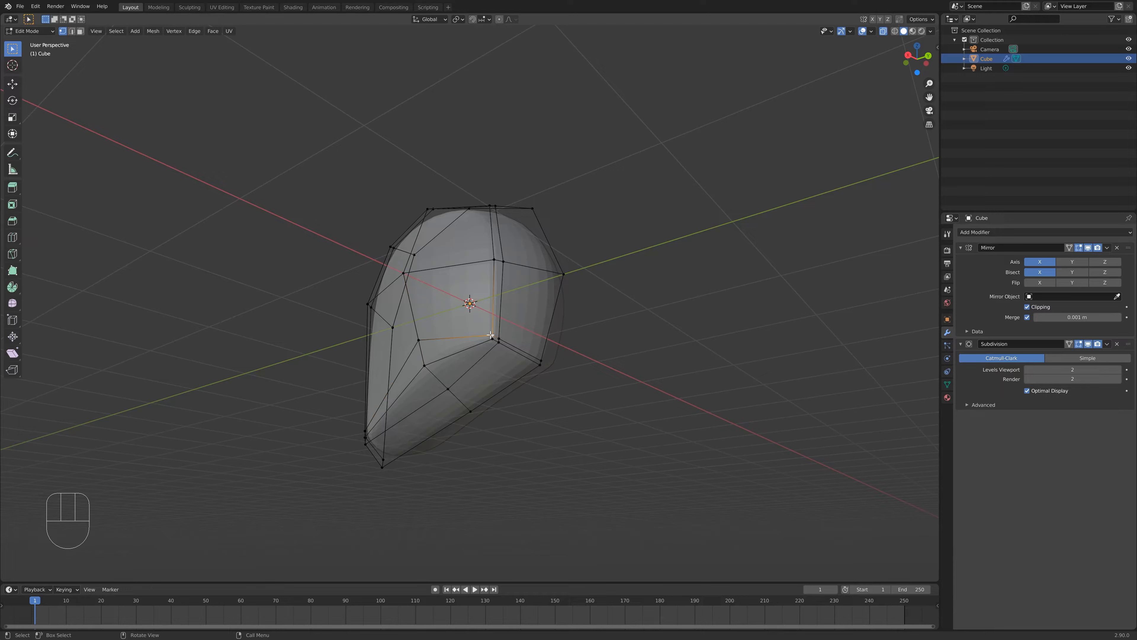
{"action": "key", "text": "g"}
{"action": "key", "text": "g"}
{"action": "left_click", "coordinate": [492, 298]}
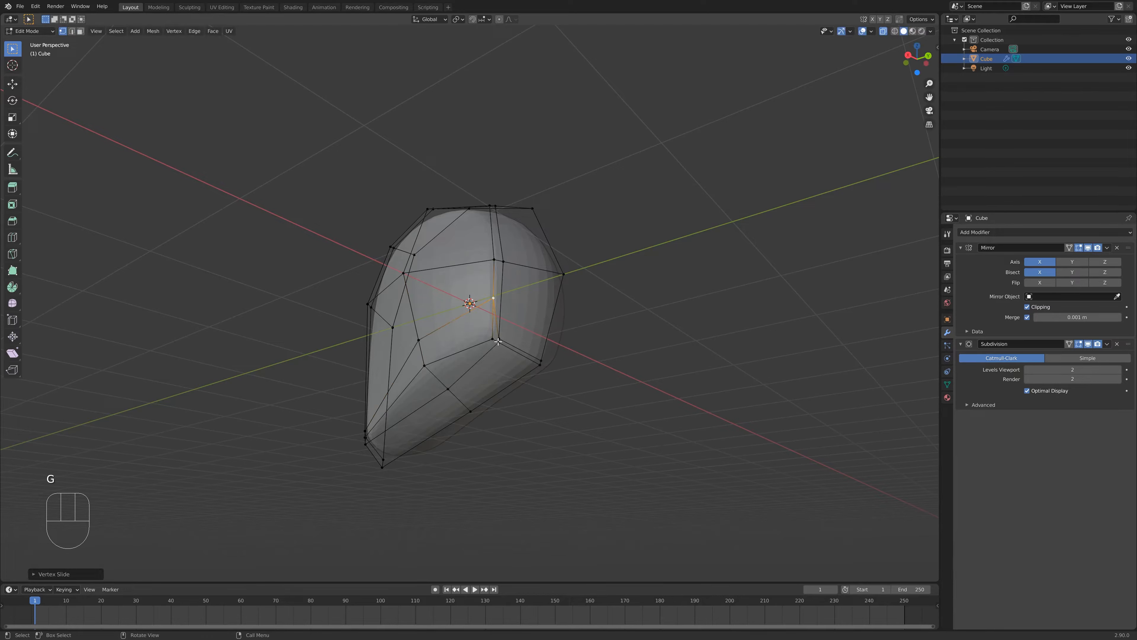
{"action": "left_click", "coordinate": [498, 342]}
{"action": "key", "text": "g"}
{"action": "key", "text": "g"}
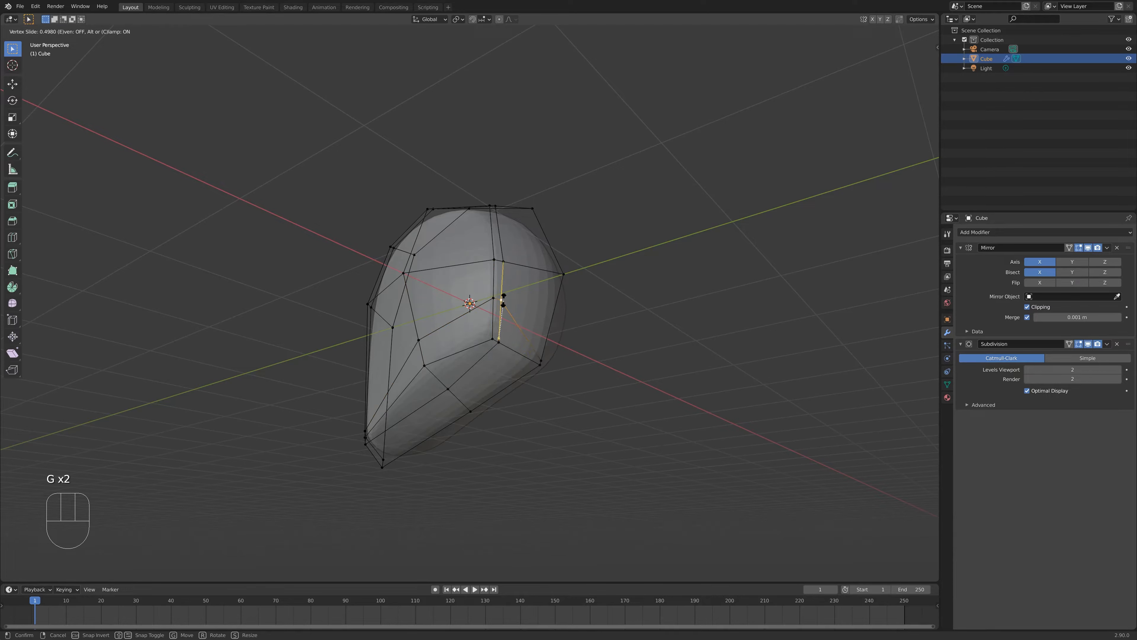
{"action": "left_click", "coordinate": [529, 344]}
- Vertex-slide three more vertices on the lower side of the cheek to relax the topology
{"action": "left_click", "coordinate": [544, 363]}
{"action": "key", "text": "g"}
{"action": "key", "text": "g"}
{"action": "left_click", "coordinate": [539, 330]}
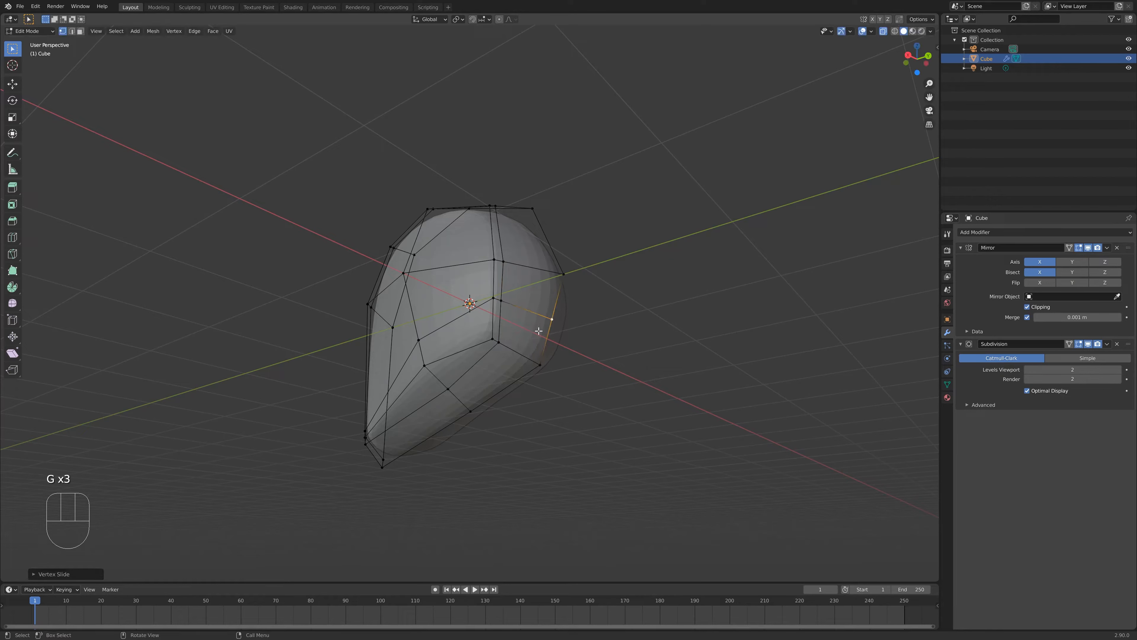
{"action": "left_click", "coordinate": [492, 341]}
{"action": "key", "text": "g"}
{"action": "key", "text": "g"}
{"action": "left_click", "coordinate": [467, 351]}
{"action": "left_click", "coordinate": [500, 343]}
{"action": "key", "text": "g"}
{"action": "key", "text": "g"}
{"action": "left_click", "coordinate": [504, 344]}
- Vertex-slide two vertices along the upper side of the head cage
{"action": "middle_click_drag", "start_coordinate": [527, 310], "coordinate": [517, 276]}
{"action": "left_click", "coordinate": [499, 282]}
{"action": "key", "text": "g"}
{"action": "key", "text": "g"}
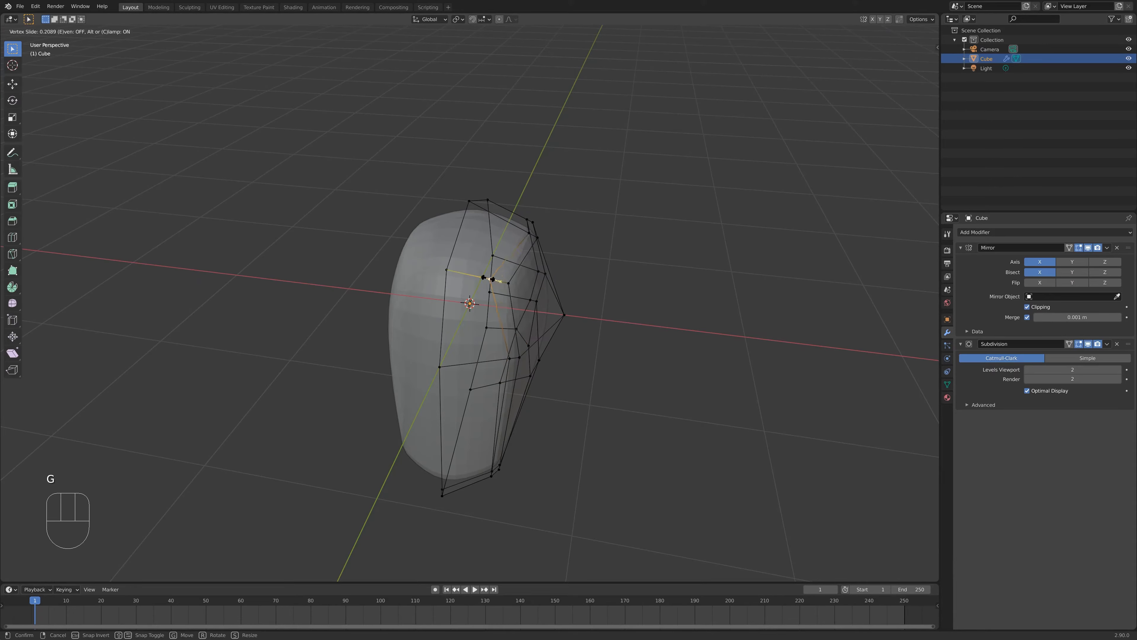
{"action": "left_click", "coordinate": [482, 277]}
{"action": "left_click", "coordinate": [529, 232]}
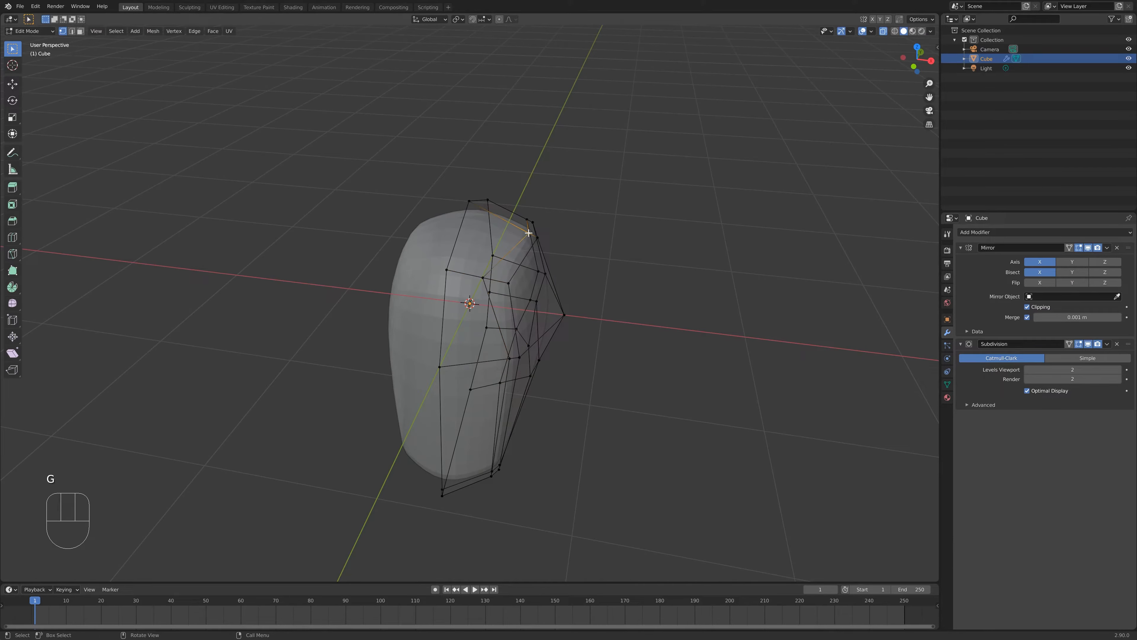
{"action": "key", "text": "g"}
{"action": "key", "text": "g"}
{"action": "left_click", "coordinate": [562, 227]}
- Vertex-slide three vertices on the front face of the head cage to smooth the loops
{"action": "middle_click_drag", "start_coordinate": [562, 227], "coordinate": [509, 256]}
{"action": "left_click", "coordinate": [548, 288]}
{"action": "key", "text": "g"}
{"action": "key", "text": "g"}
{"action": "left_click", "coordinate": [547, 268]}
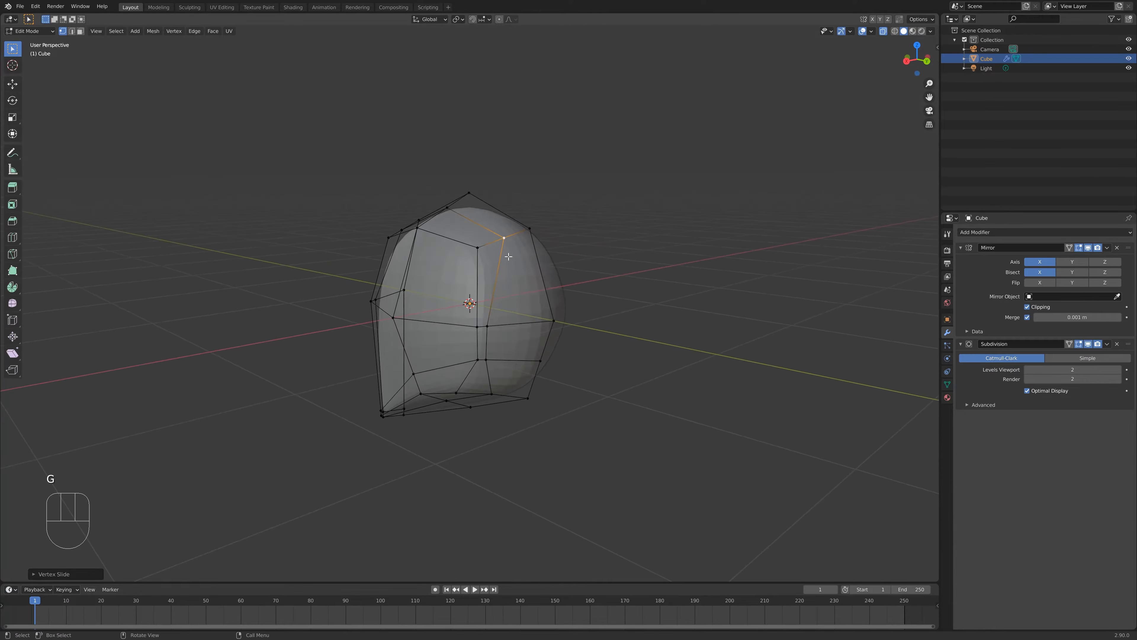
{"action": "left_click", "coordinate": [488, 327]}
{"action": "key", "text": "g"}
{"action": "key", "text": "g"}
{"action": "left_click", "coordinate": [500, 343]}
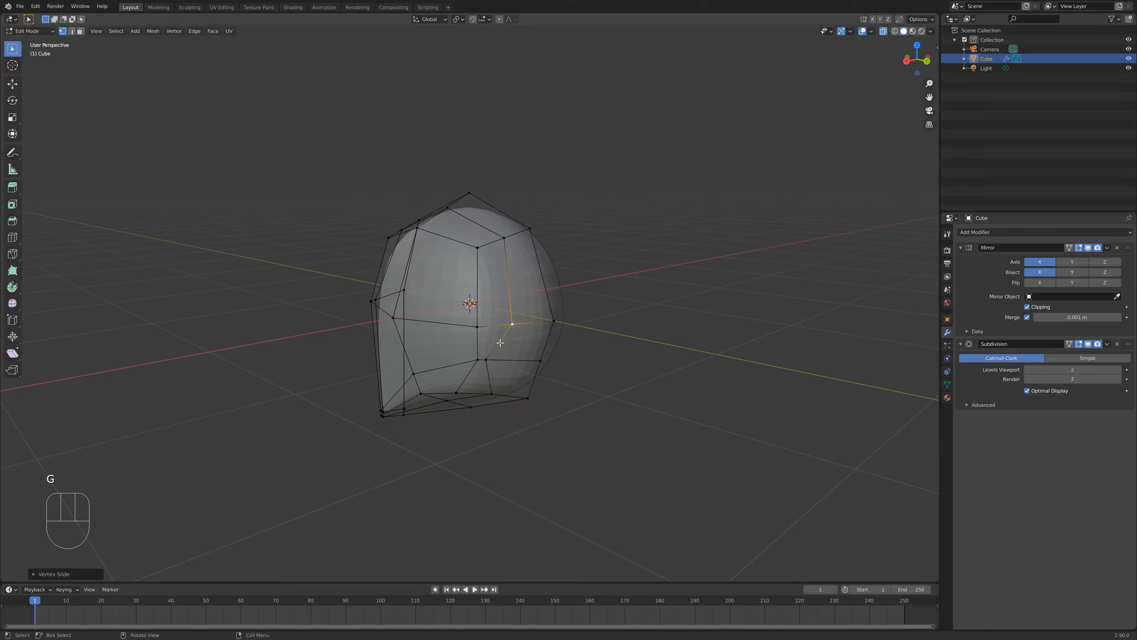
{"action": "left_click", "coordinate": [489, 360]}
{"action": "key", "text": "g"}
{"action": "key", "text": "g"}
{"action": "left_click", "coordinate": [512, 360]}
- Check the result in Object Mode, then edge-slide an edge on the underside of the jaw
{"action": "key", "text": "Tab"}
{"action": "middle_click_drag", "start_coordinate": [445, 415], "coordinate": [493, 382]}
{"action": "key", "text": "Tab"}
{"action": "left_click", "coordinate": [476, 343]}
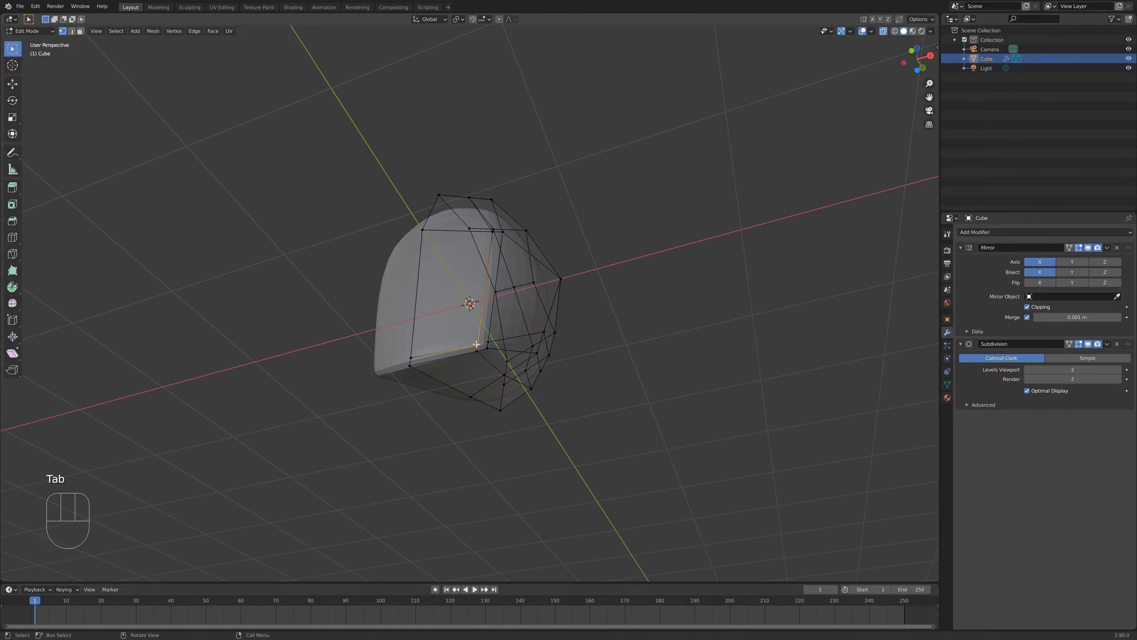
{"action": "key", "text": "shift"}
{"action": "key", "text": "g"}
{"action": "key", "text": "g"}
{"action": "left_click", "coordinate": [468, 357]}
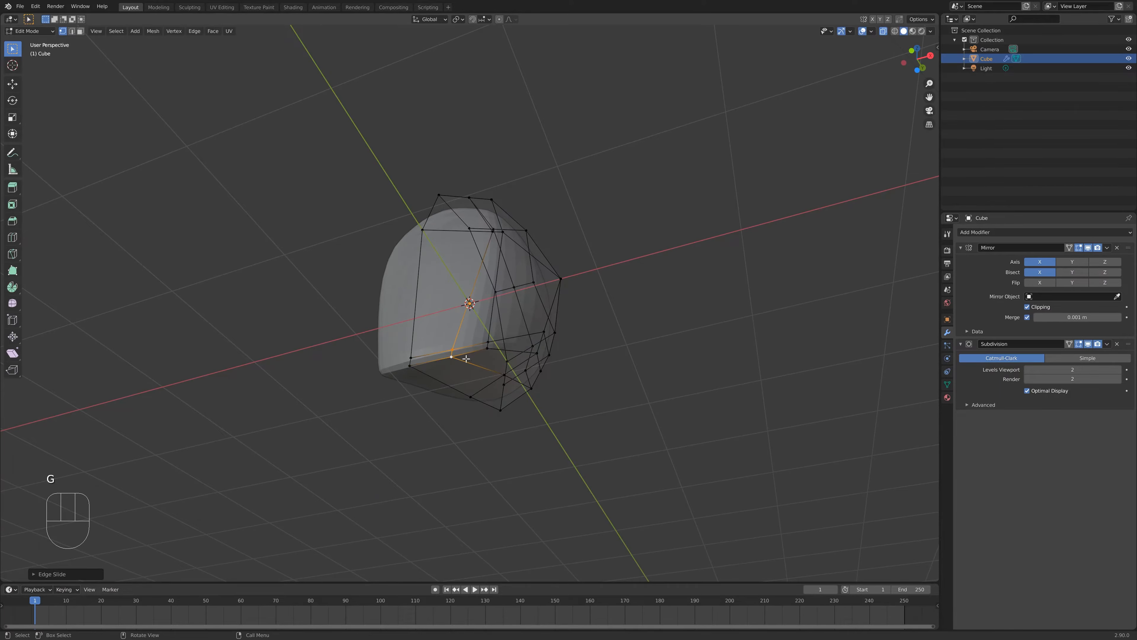
- Edge-slide another edge along the bottom of the jaw toward the chin
{"action": "middle_click_drag", "start_coordinate": [468, 358], "coordinate": [434, 436]}
{"action": "key", "text": "Tab"}
{"action": "key", "text": "Tab"}
{"action": "left_click", "coordinate": [460, 423]}
{"action": "key", "text": "g"}
{"action": "key", "text": "g"}
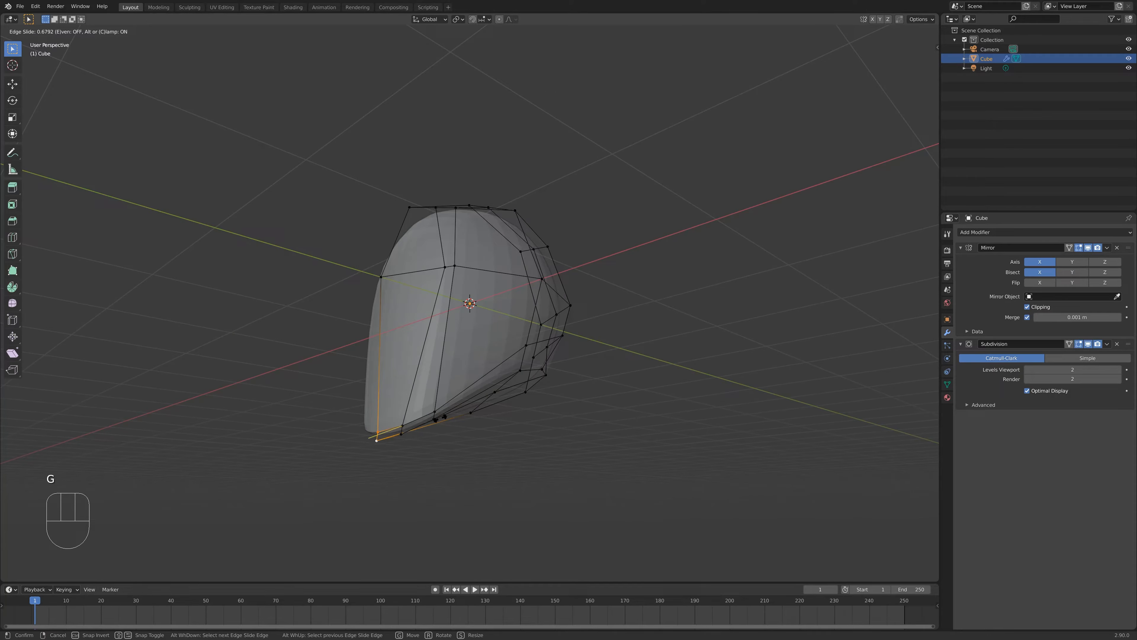
{"action": "left_click", "coordinate": [444, 419]}
- Select the chin's bottom edge, move it with the X axis locked, and return to Object Mode
{"action": "middle_click_drag", "start_coordinate": [445, 421], "coordinate": [526, 427]}
{"action": "key", "text": "Tab"}
{"action": "key", "text": "Tab"}
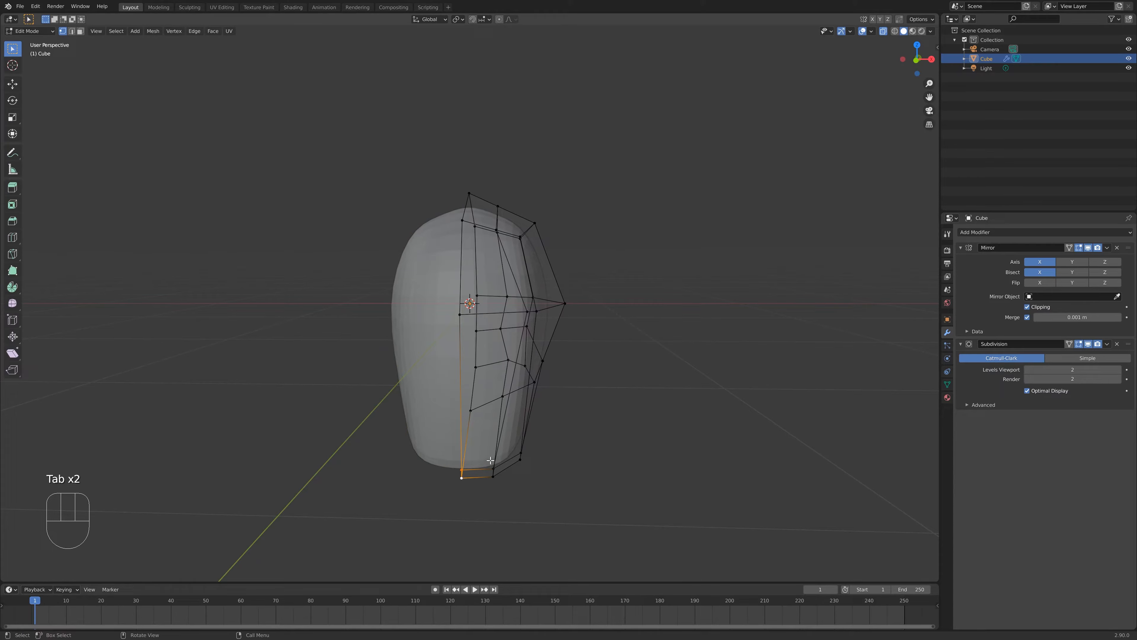
{"action": "left_click_drag", "start_coordinate": [487, 461], "coordinate": [448, 489]}
{"action": "left_click", "coordinate": [473, 463]}
{"action": "key", "text": "g"}
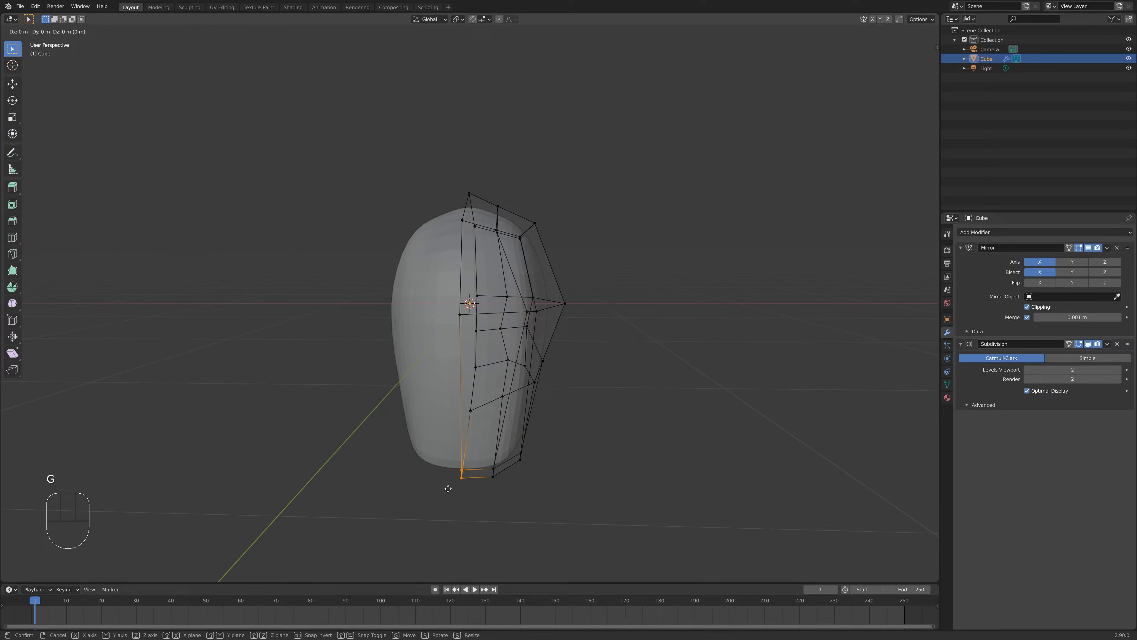
{"action": "middle_click_drag", "start_coordinate": [449, 489], "coordinate": [458, 489], "text": "shift"}
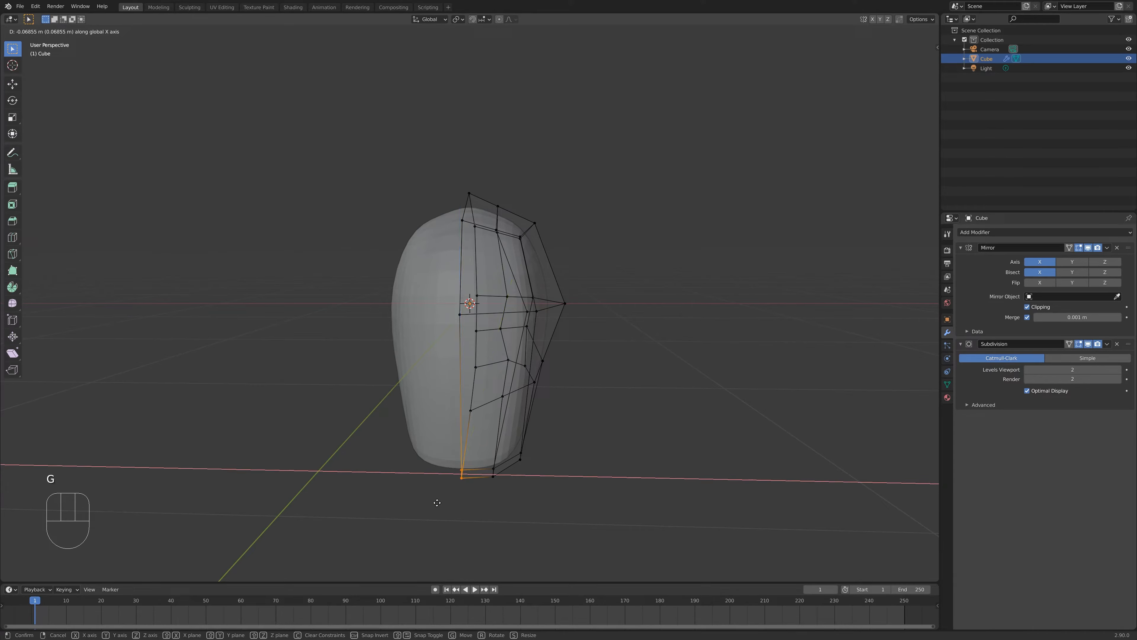
{"action": "key", "text": "g"}
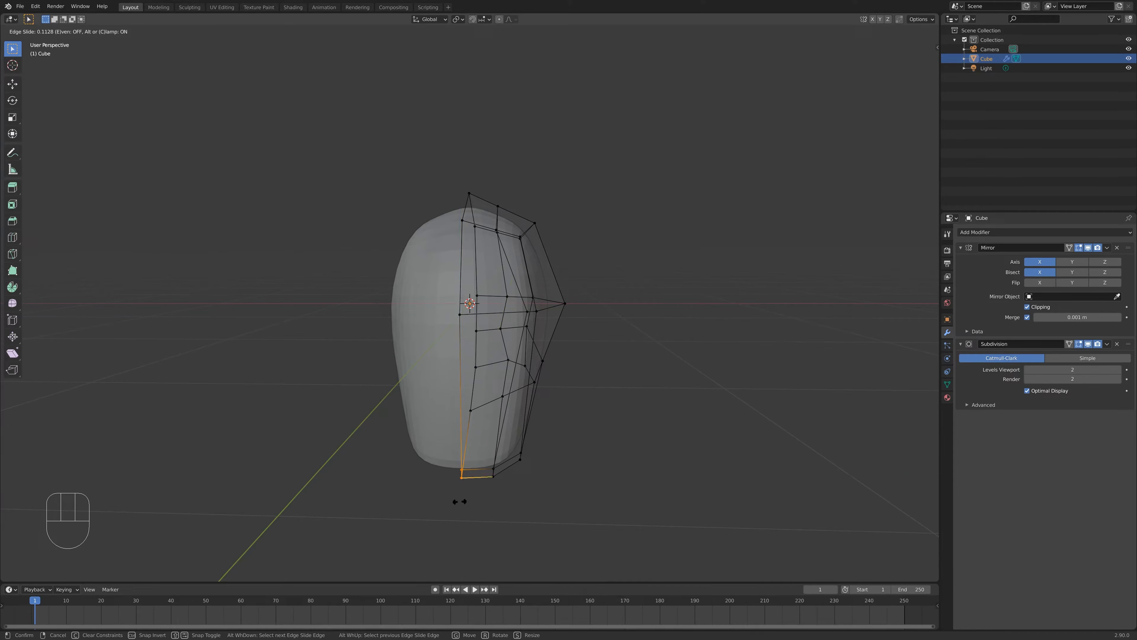
{"action": "right_click", "coordinate": [467, 490]}
{"action": "middle_click_drag", "start_coordinate": [466, 490], "coordinate": [442, 470]}
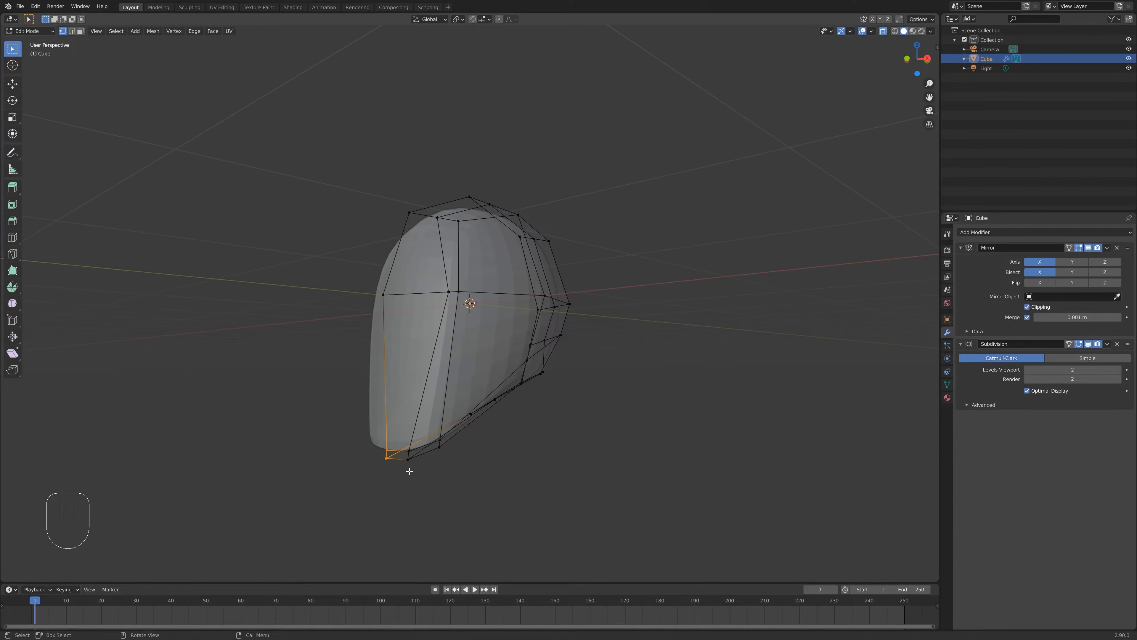
{"action": "key", "text": "g"}
{"action": "key", "text": "shift+x"}
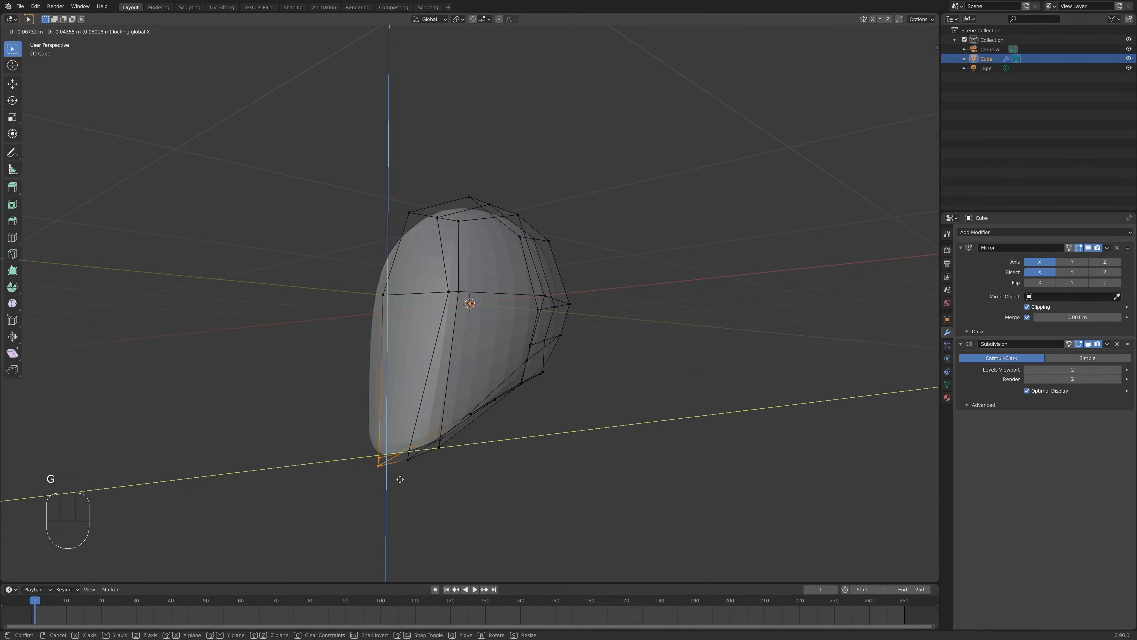
{"action": "left_click", "coordinate": [400, 479]}
{"action": "key", "text": "Tab"}
{"action": "middle_click_drag", "start_coordinate": [438, 486], "coordinate": [596, 437]}
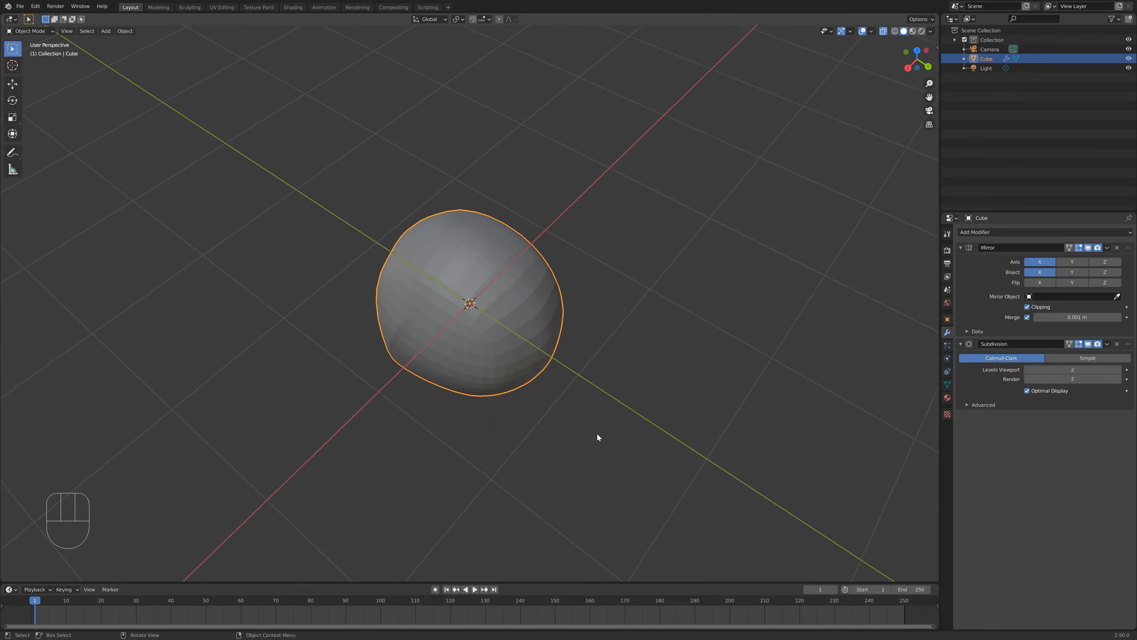
- Toggle between Edit Mode and Object Mode while orbiting to inspect the head's shape
{"action": "key", "text": "Tab"}
{"action": "middle_click_drag", "start_coordinate": [551, 399], "coordinate": [610, 346]}
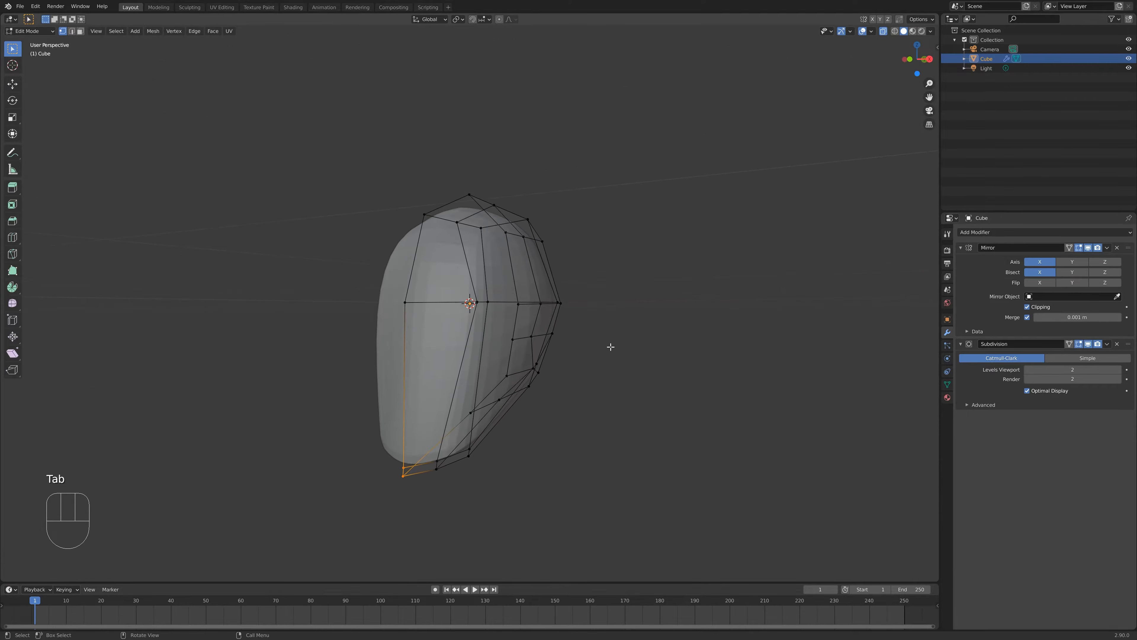
{"action": "key", "text": "Tab"}
{"action": "middle_click_drag", "start_coordinate": [459, 399], "coordinate": [419, 409]}
{"action": "key", "text": "Tab"}
- Select the chin's bottom vertices and move them with proportional editing enabled, adjusting the falloff size
{"action": "left_click_drag", "start_coordinate": [316, 431], "coordinate": [413, 496]}
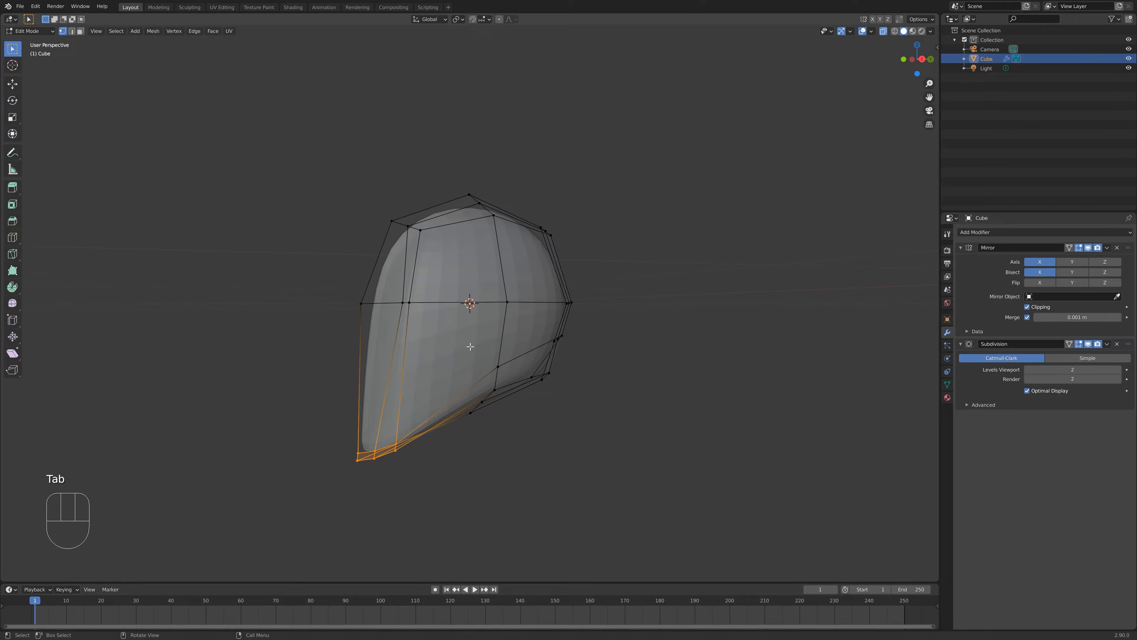
{"action": "left_click_drag", "start_coordinate": [345, 444], "coordinate": [359, 473]}
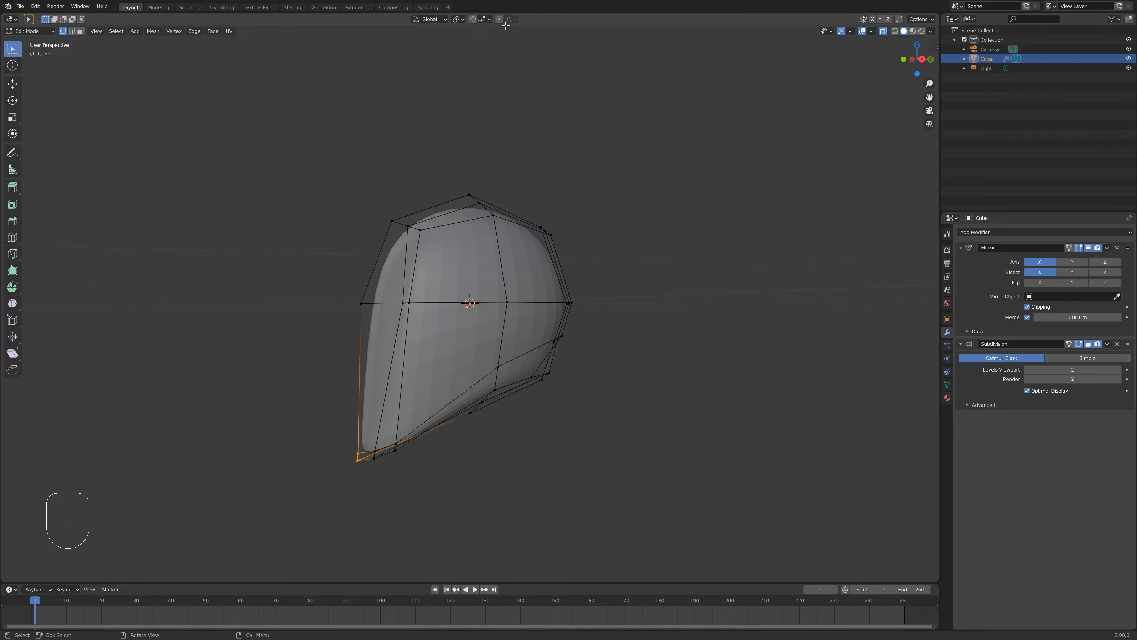
{"action": "left_click", "coordinate": [500, 20]}
{"action": "key", "text": "g"}
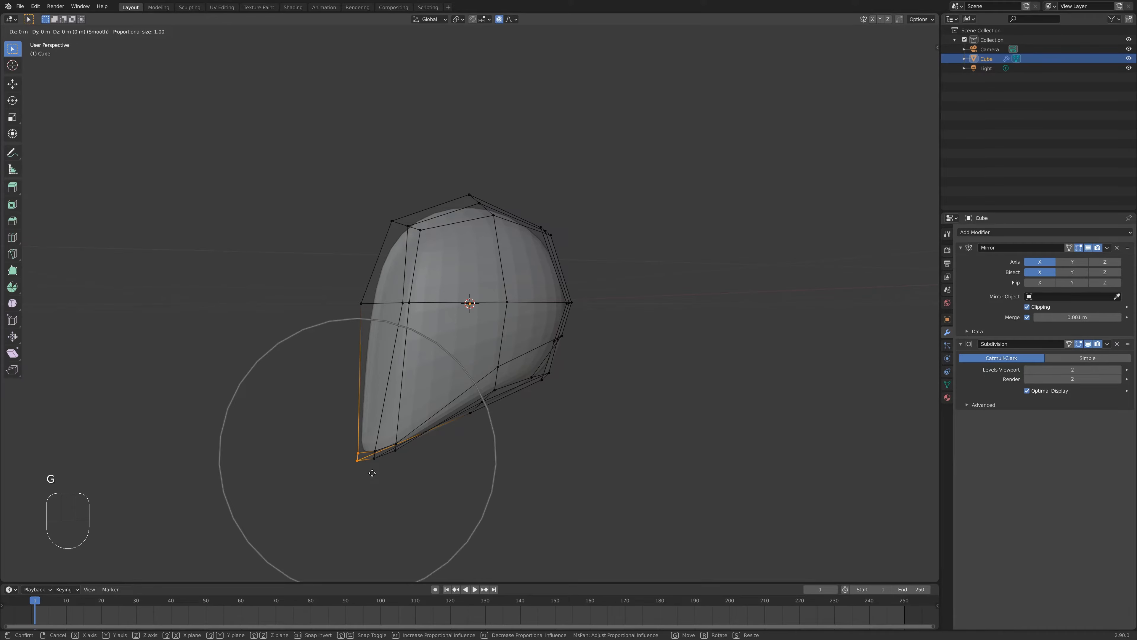
{"action": "scroll", "coordinate": [372, 473], "scroll_direction": "up", "scroll_amount": 8}
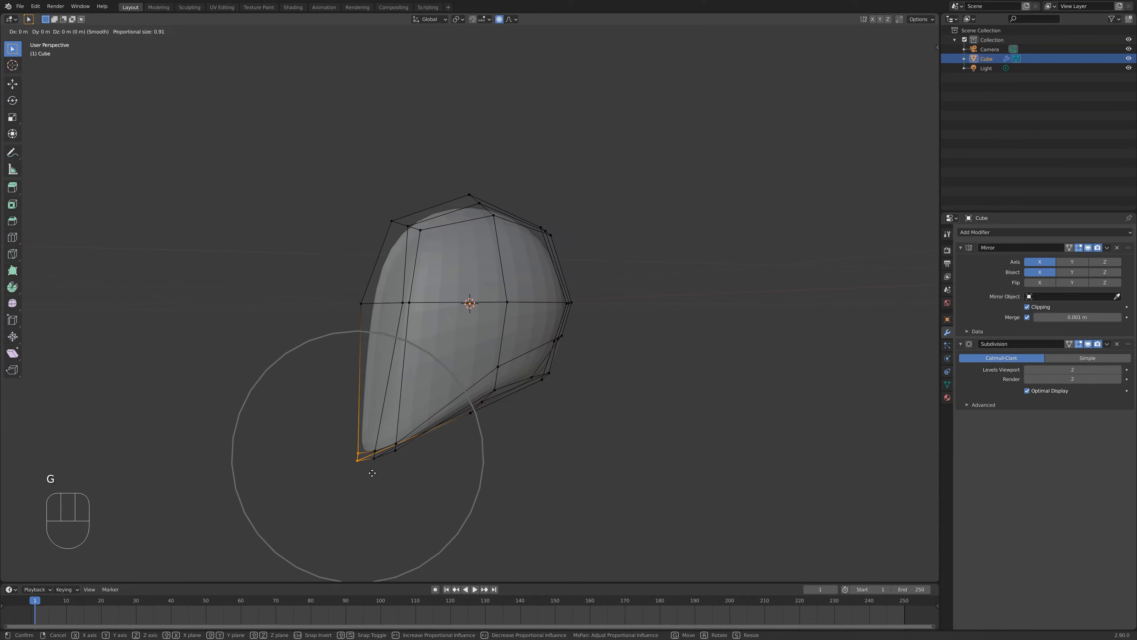
{"action": "scroll", "coordinate": [372, 452], "scroll_direction": "down", "scroll_amount": 10}
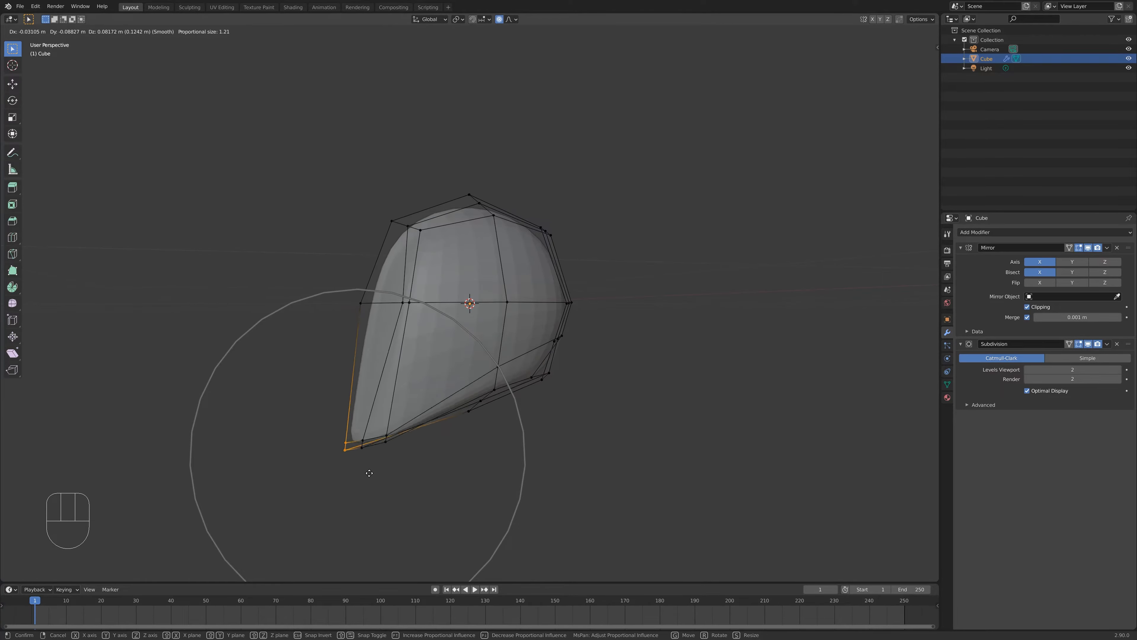
{"action": "left_click", "coordinate": [363, 451]}
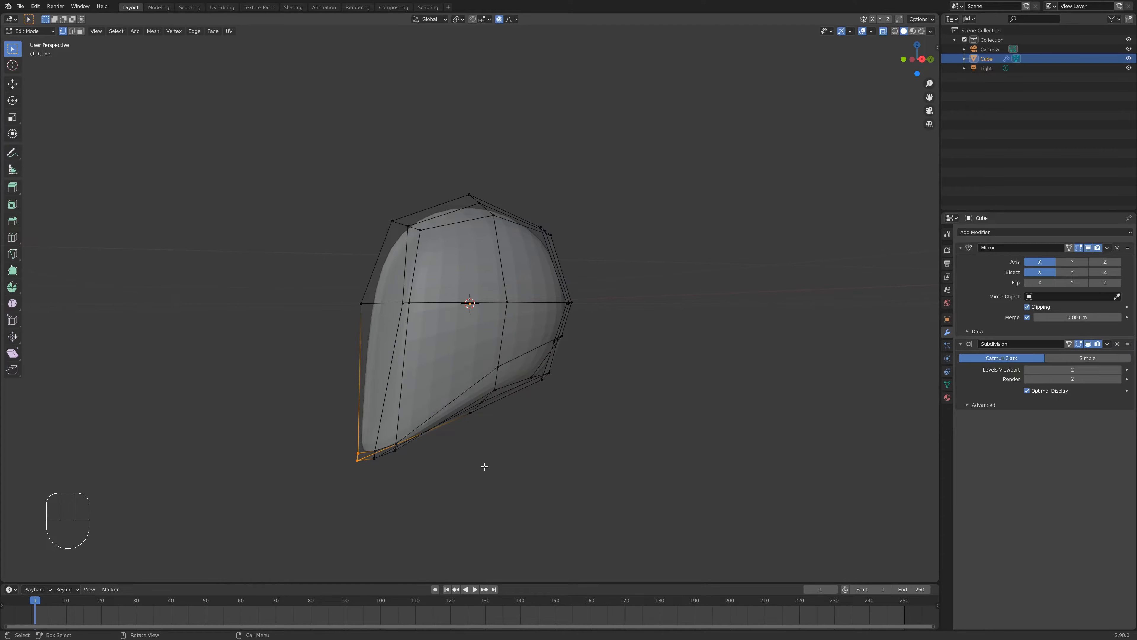
- Return to Object Mode and orbit around the head to check its shape
{"action": "key", "text": "Tab"}
{"action": "middle_click_drag", "start_coordinate": [484, 467], "coordinate": [372, 393]}
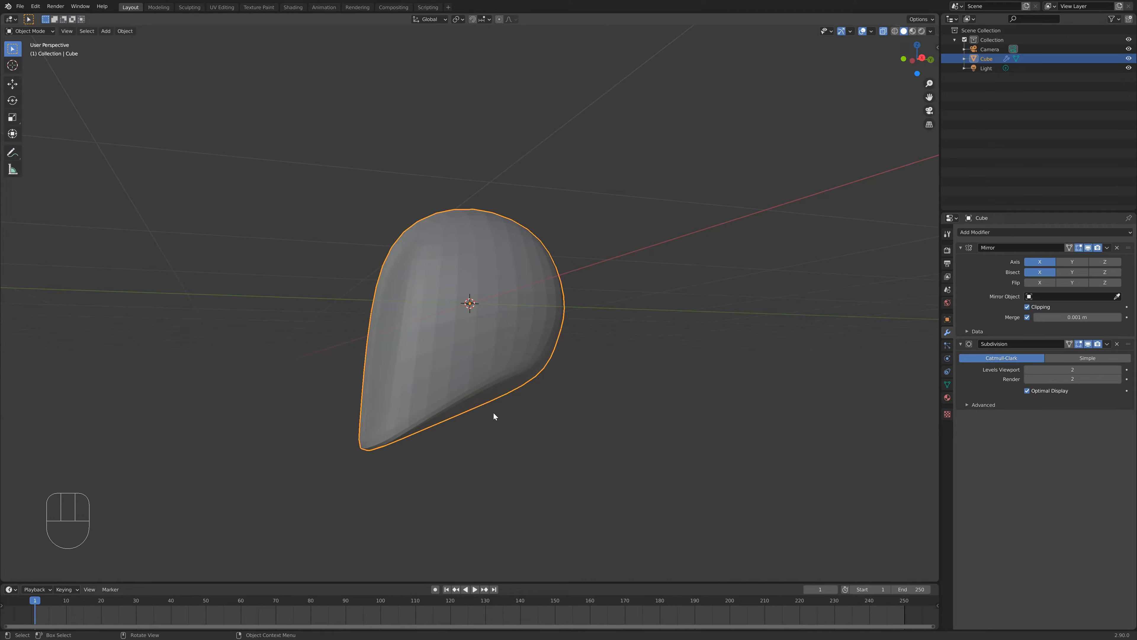
{"action": "middle_click_drag", "start_coordinate": [334, 400], "coordinate": [416, 438]}
{"action": "middle_click_drag", "start_coordinate": [370, 403], "coordinate": [402, 398]}
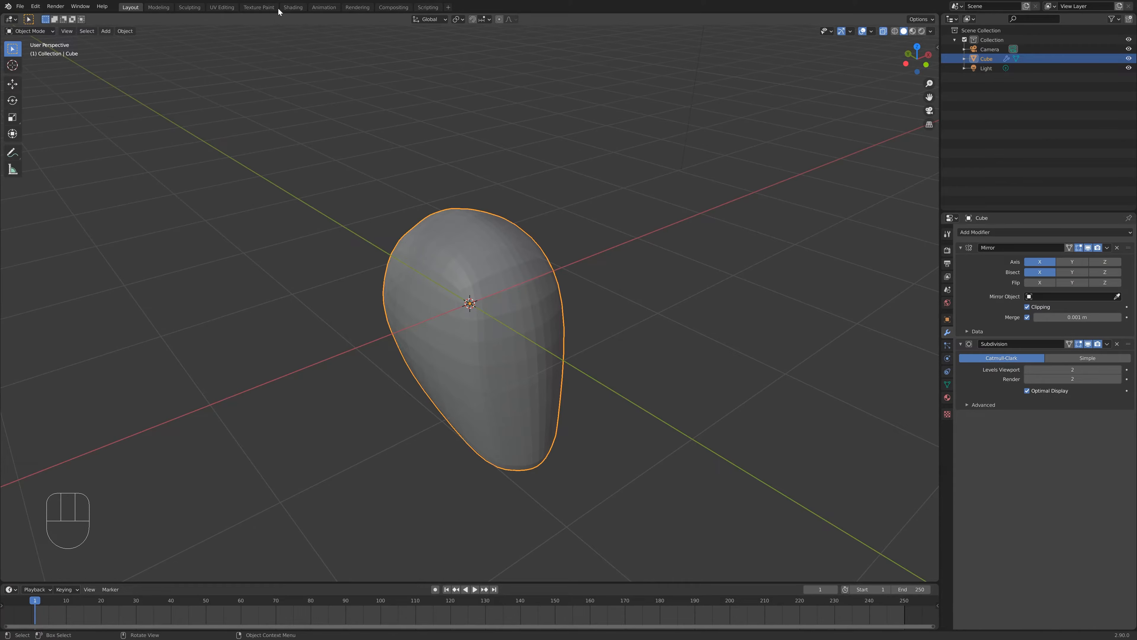
- Switch to the Shading workspace and frame the material nodes and the head in view
{"action": "left_click", "coordinate": [293, 7]}
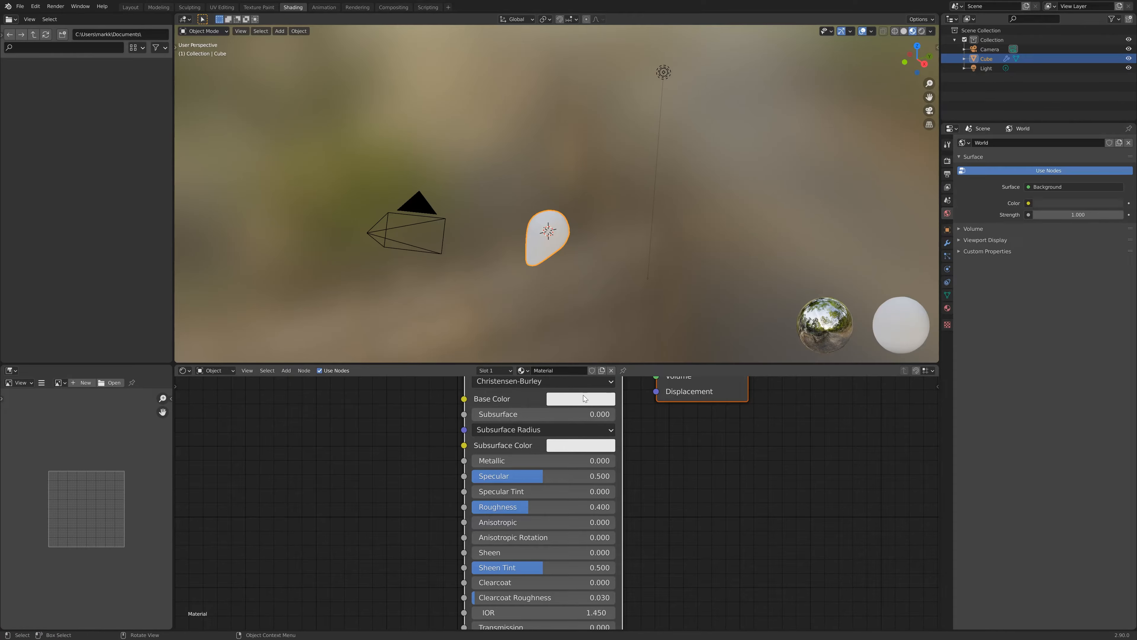
{"action": "scroll", "coordinate": [706, 483], "scroll_direction": "down", "scroll_amount": 2}
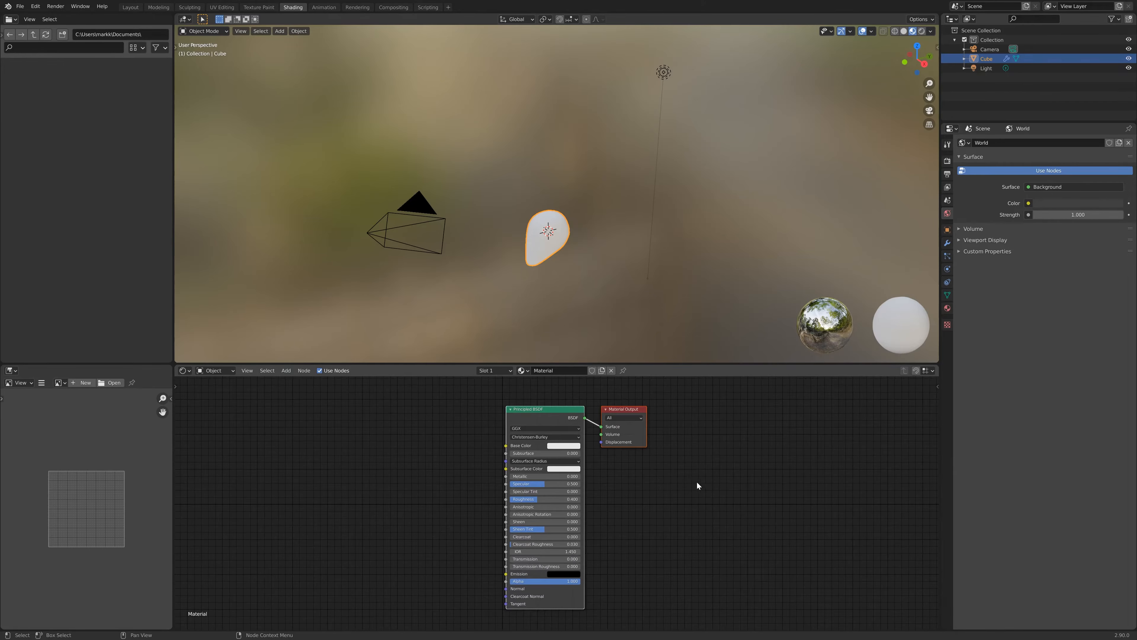
{"action": "scroll", "coordinate": [565, 282], "scroll_direction": "up", "scroll_amount": 2}
{"action": "scroll", "coordinate": [565, 283], "scroll_direction": "up", "scroll_amount": 2}
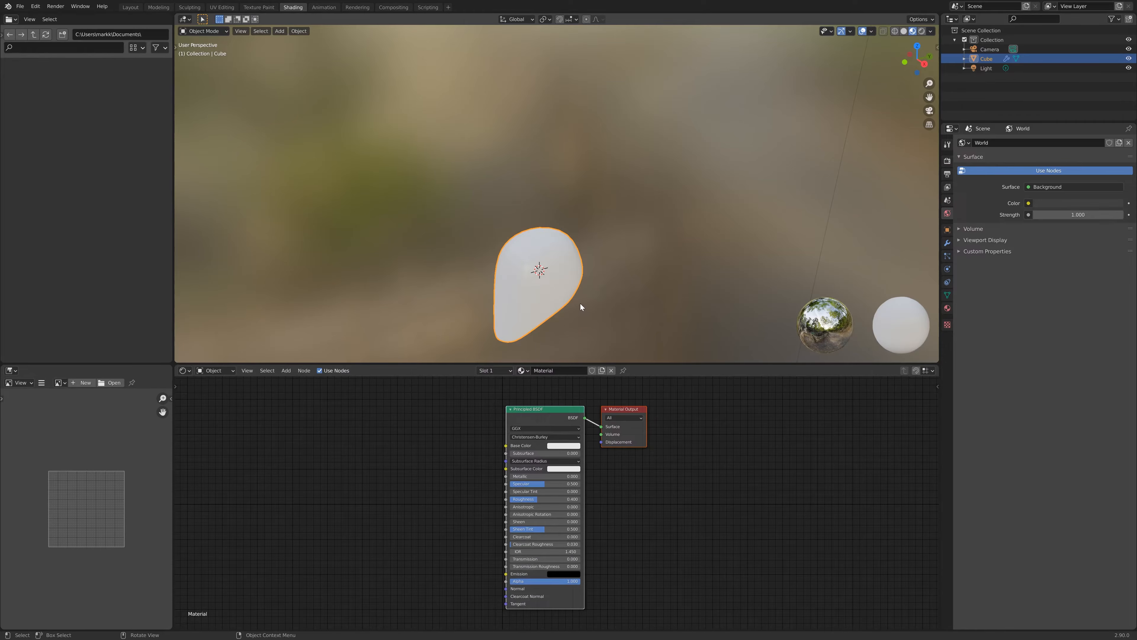
{"action": "scroll", "coordinate": [580, 303], "scroll_direction": "up", "scroll_amount": 3}
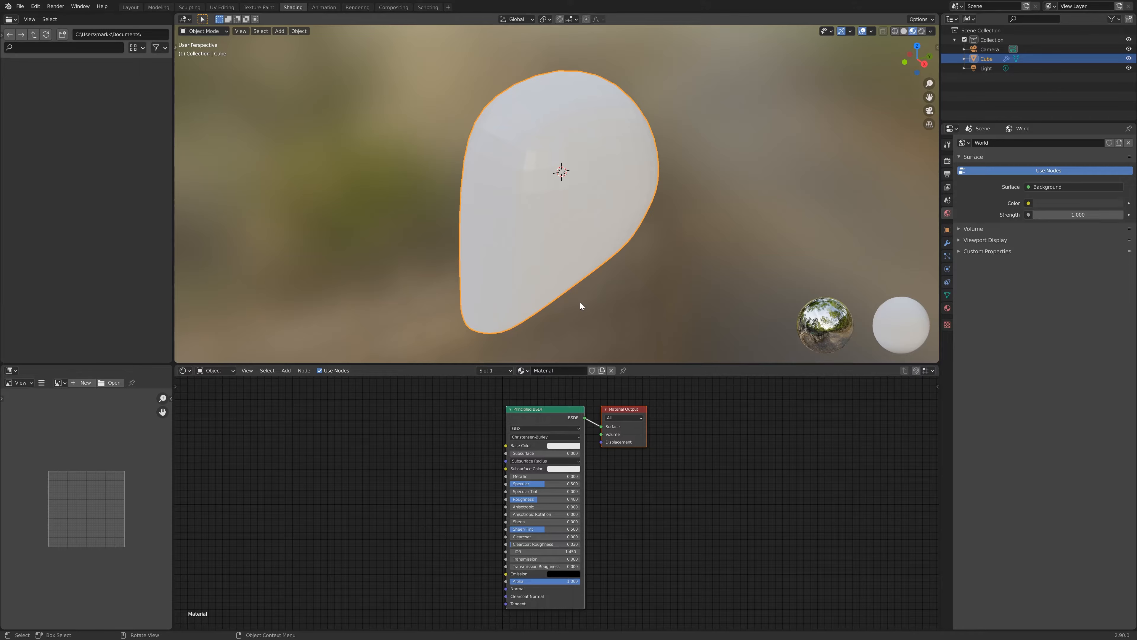
{"action": "scroll", "coordinate": [604, 238], "scroll_direction": "up", "scroll_amount": 1}
{"action": "scroll", "coordinate": [604, 234], "scroll_direction": "down", "scroll_amount": 1}
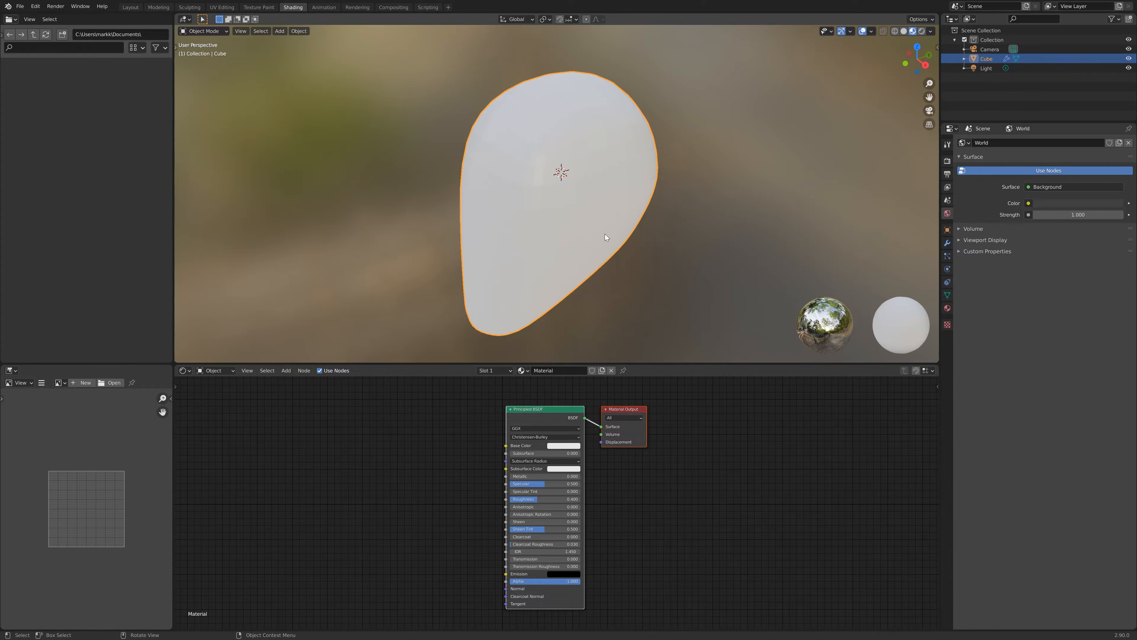
{"action": "middle_click_drag", "start_coordinate": [605, 234], "coordinate": [577, 364]}
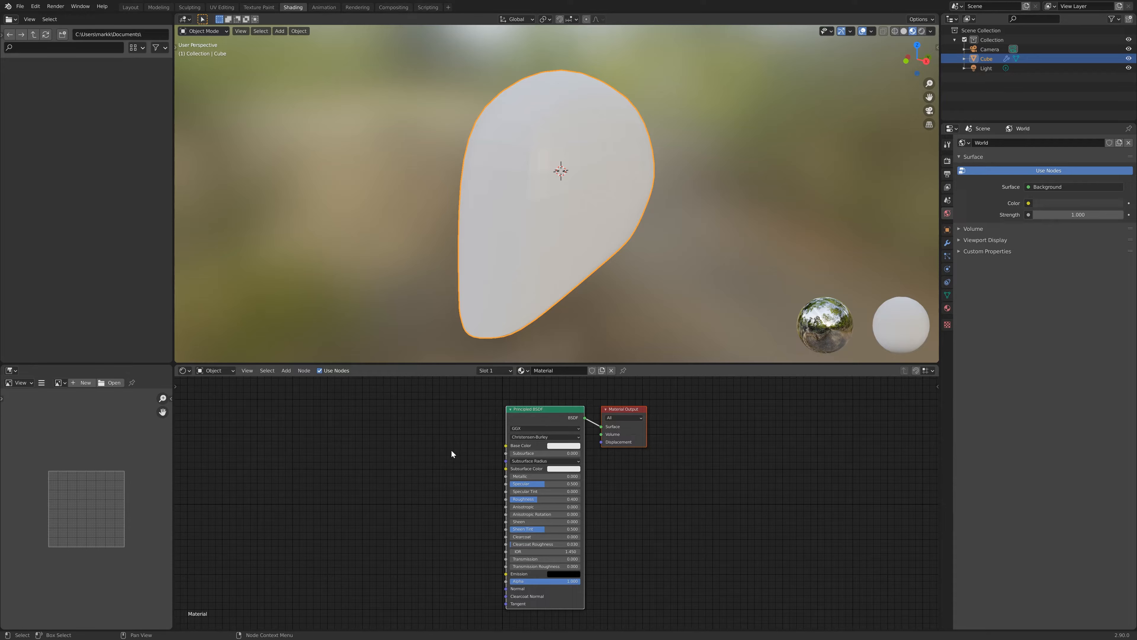
- Add a Vertex Color node and connect its Color output to the Principled BSDF's Base Color
{"action": "key", "text": "shift+a"}
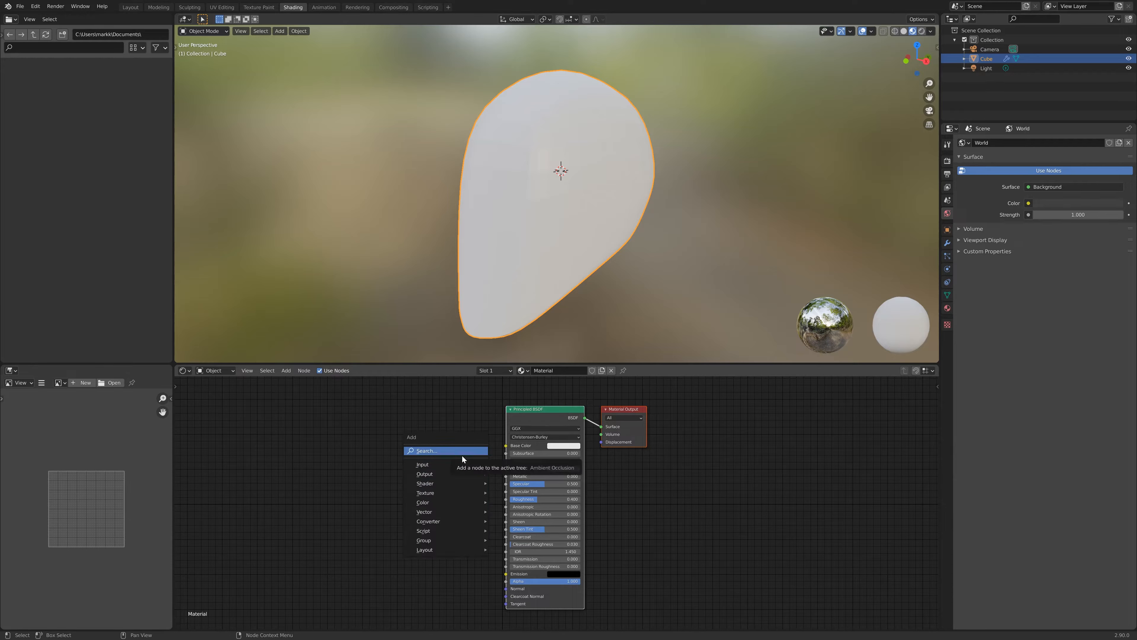
{"action": "left_click", "coordinate": [462, 454]}
{"action": "type", "text": "verte"}
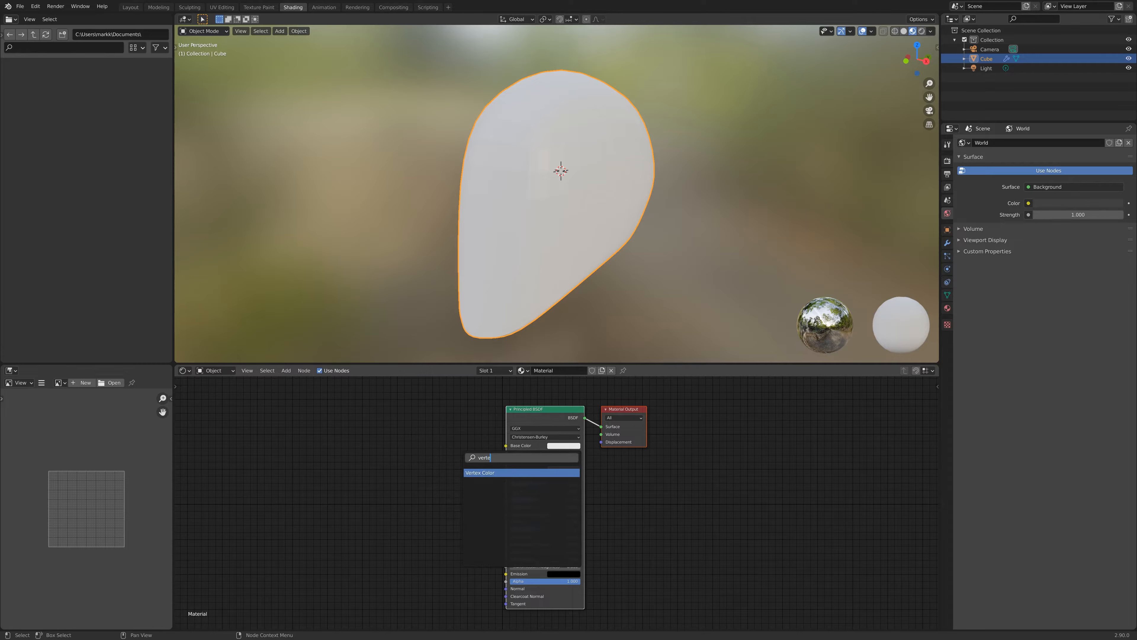
{"action": "key", "text": "Return"}
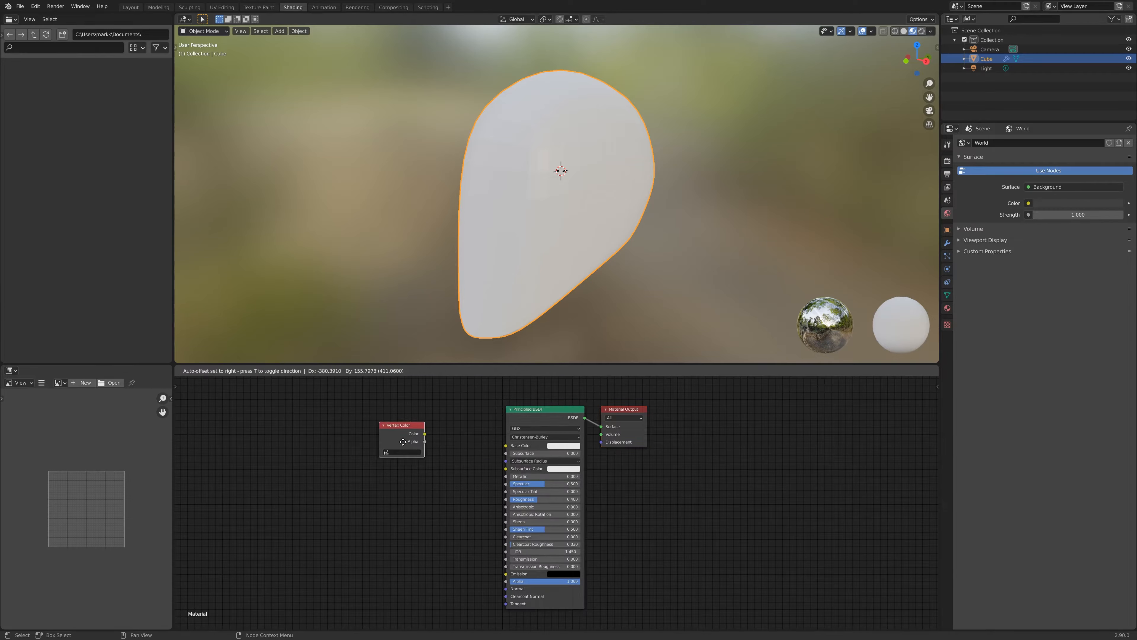
{"action": "left_click", "coordinate": [421, 433]}
{"action": "left_click_drag", "start_coordinate": [425, 434], "coordinate": [505, 446]}
{"action": "left_click_drag", "start_coordinate": [401, 425], "coordinate": [424, 428]}
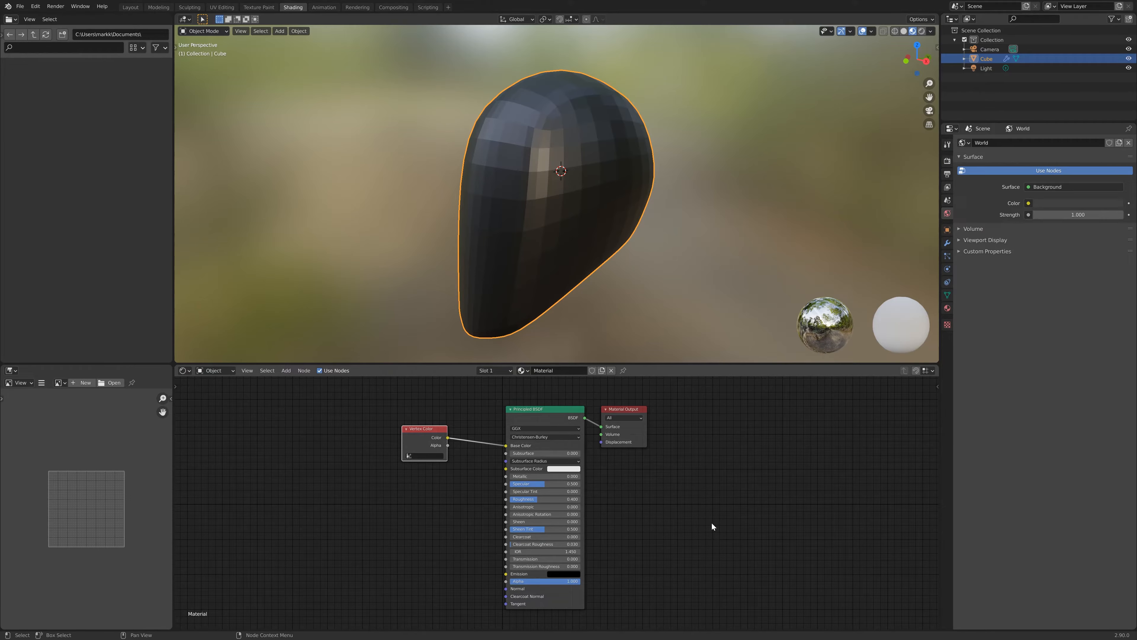
- Add a second material slot to the head and create a new material in it
{"action": "middle_click_drag", "start_coordinate": [542, 219], "coordinate": [572, 187]}
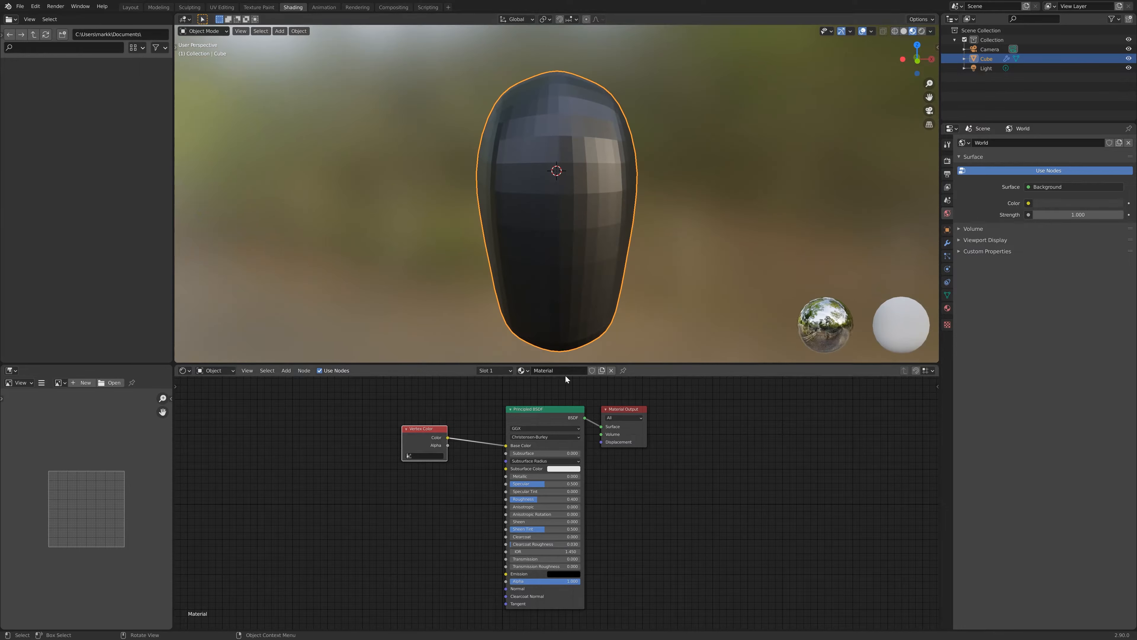
{"action": "left_click", "coordinate": [948, 307]}
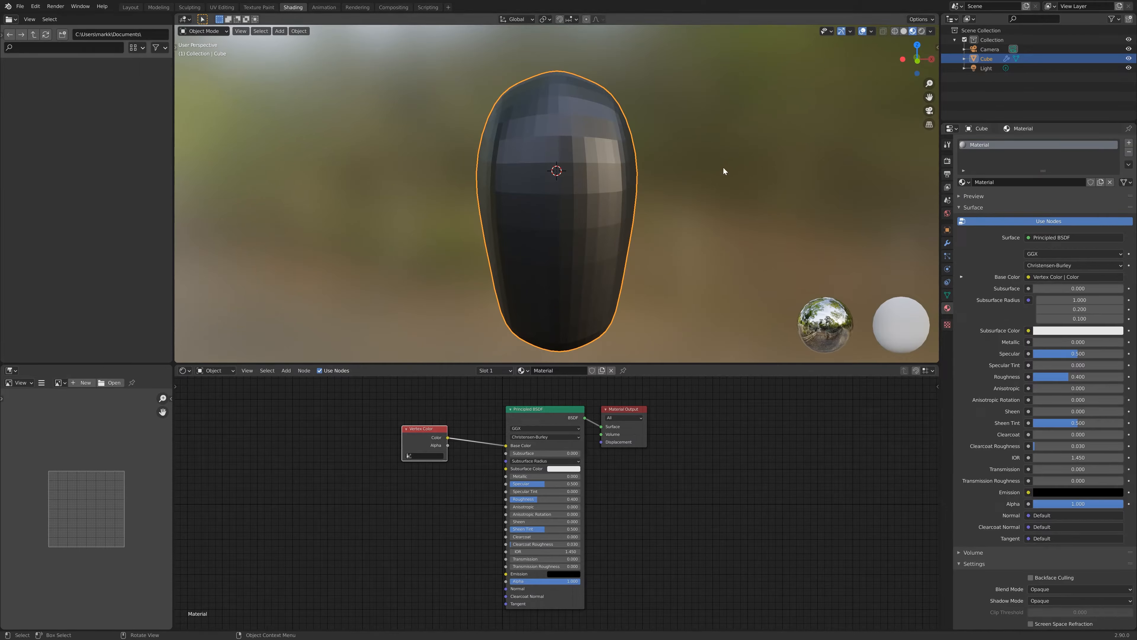
{"action": "left_click", "coordinate": [1129, 142]}
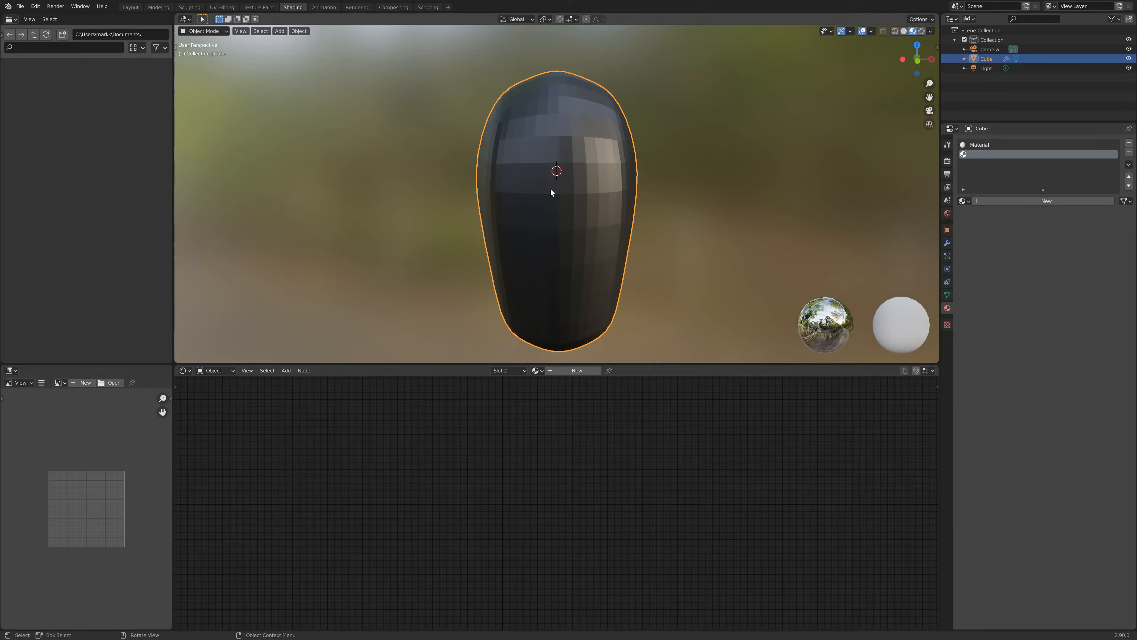
{"action": "left_click", "coordinate": [1058, 203]}
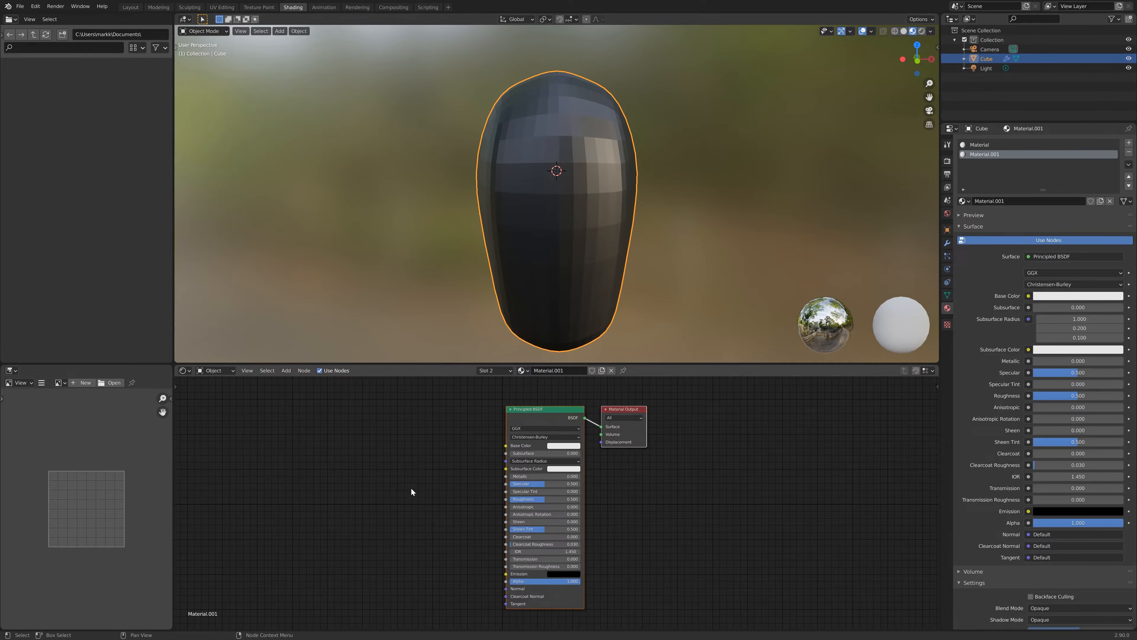
- Replace the new material's Principled BSDF with an Emission node connected to the Material Output's Surface
{"action": "left_click", "coordinate": [542, 411]}
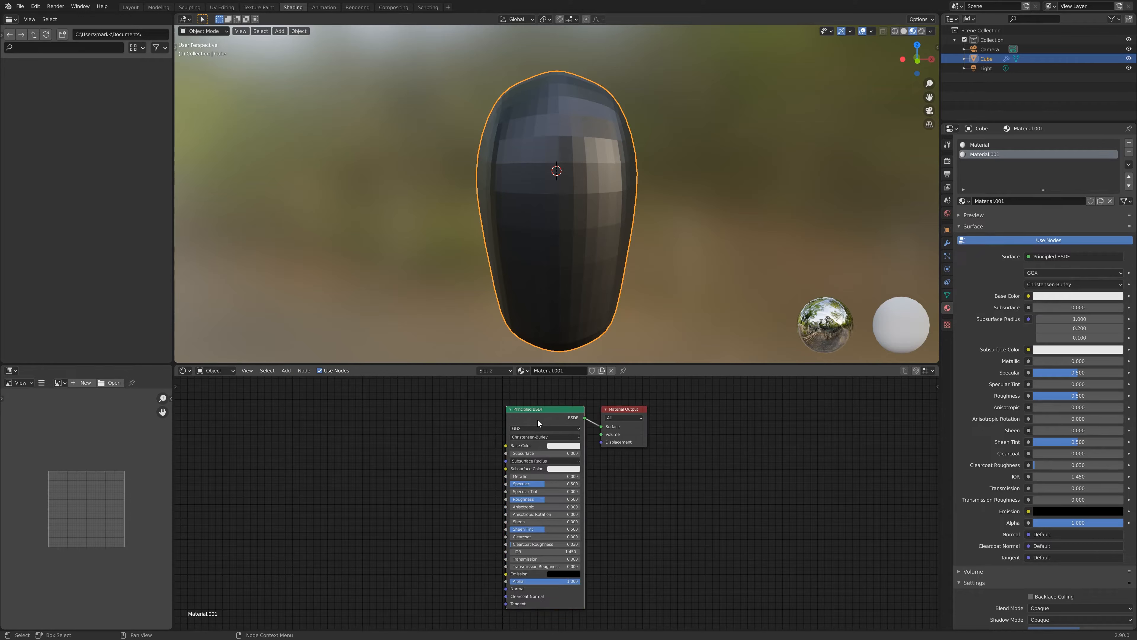
{"action": "key", "text": "x"}
{"action": "key", "text": "shift+a"}
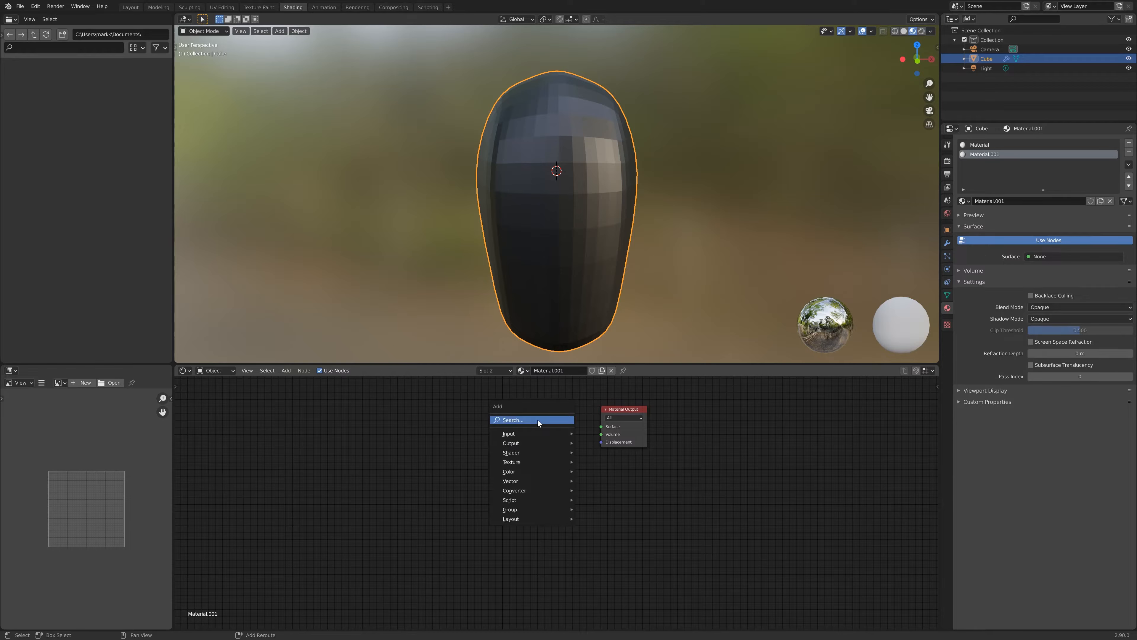
{"action": "left_click", "coordinate": [542, 421]}
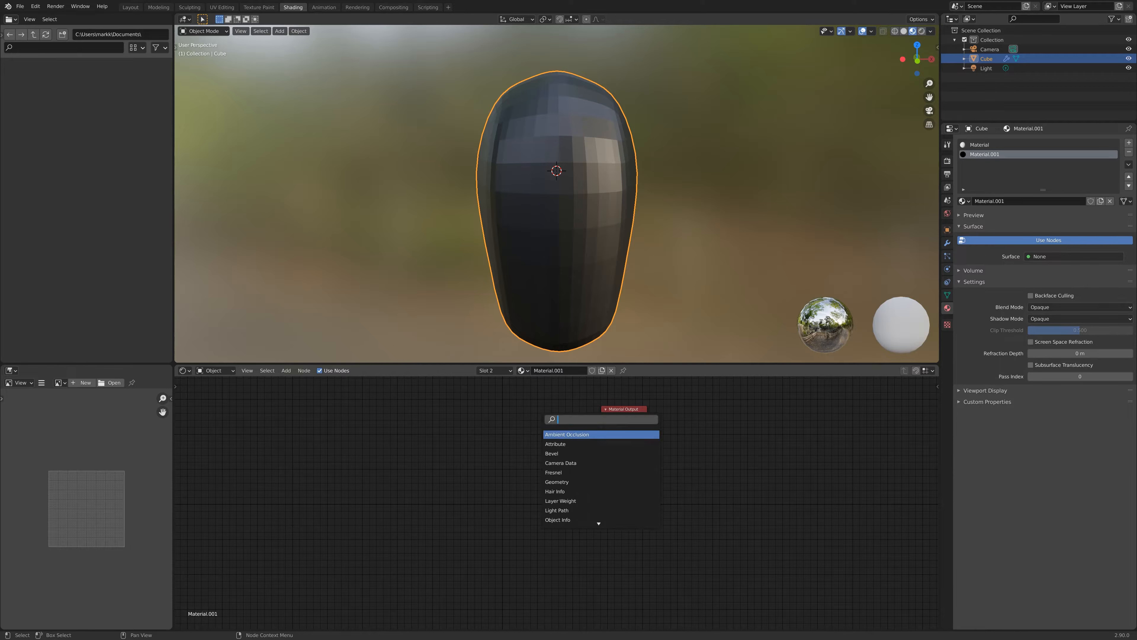
{"action": "type", "text": "emis"}
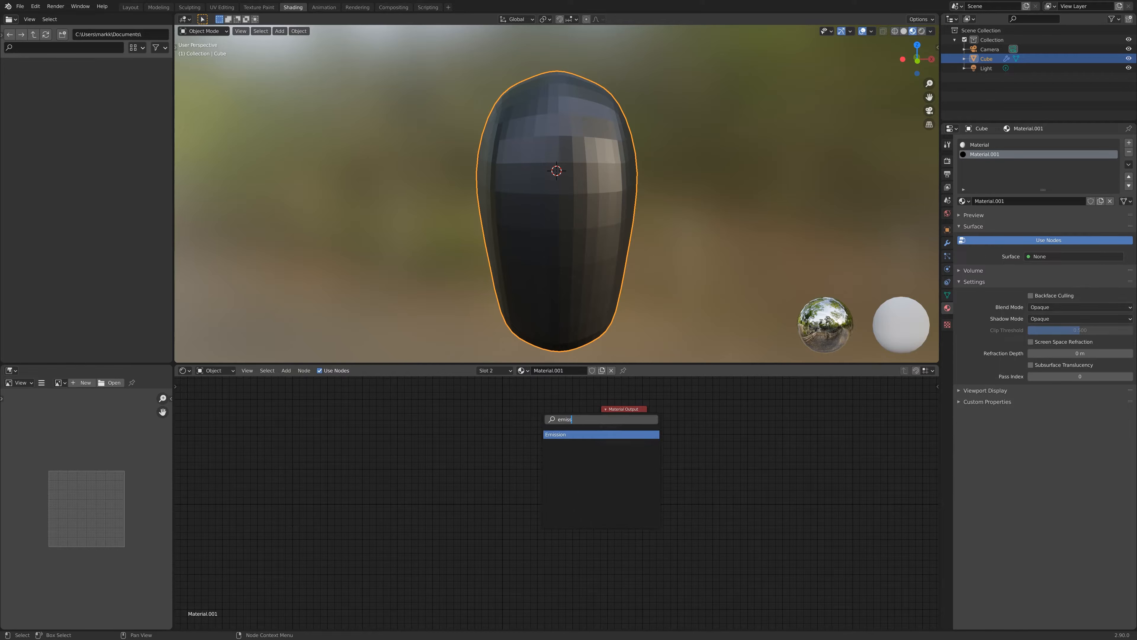
{"action": "type", "text": "s"}
{"action": "left_click", "coordinate": [564, 435]}
{"action": "left_click", "coordinate": [530, 420]}
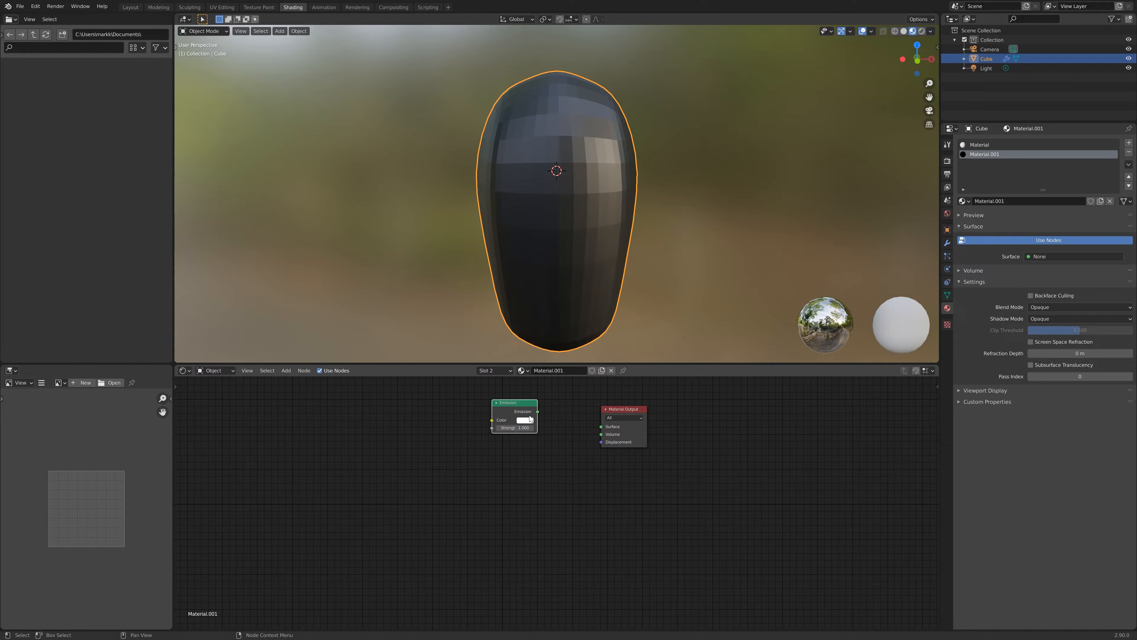
{"action": "left_click_drag", "start_coordinate": [538, 411], "coordinate": [601, 427]}
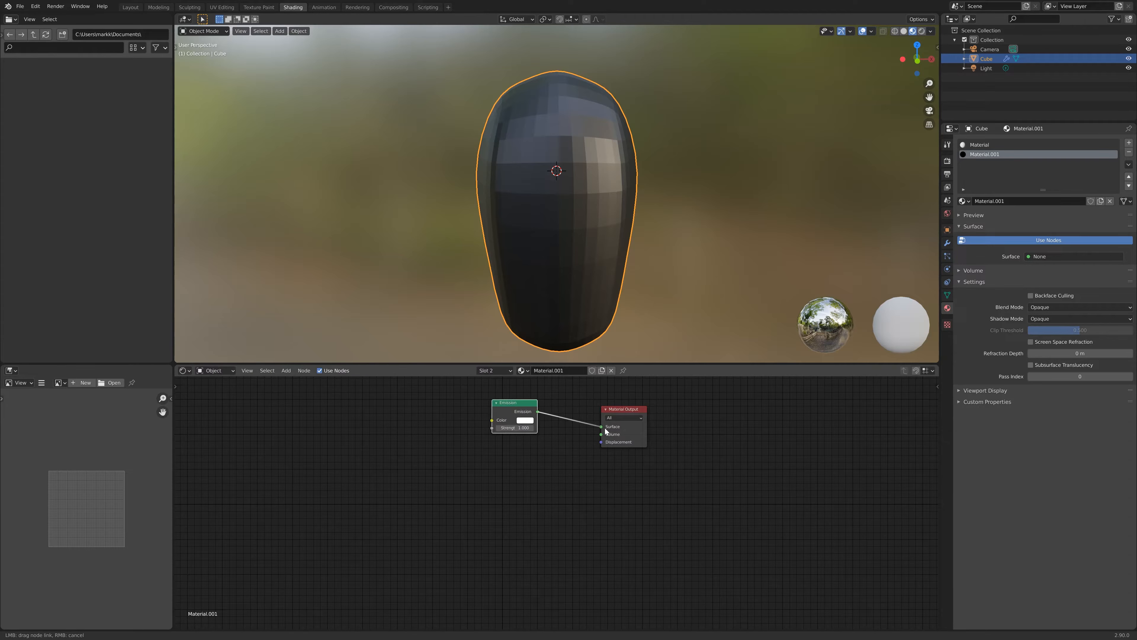
- Set the Emission strength to 5 and pick a blue emission colour
{"action": "left_click", "coordinate": [509, 427]}
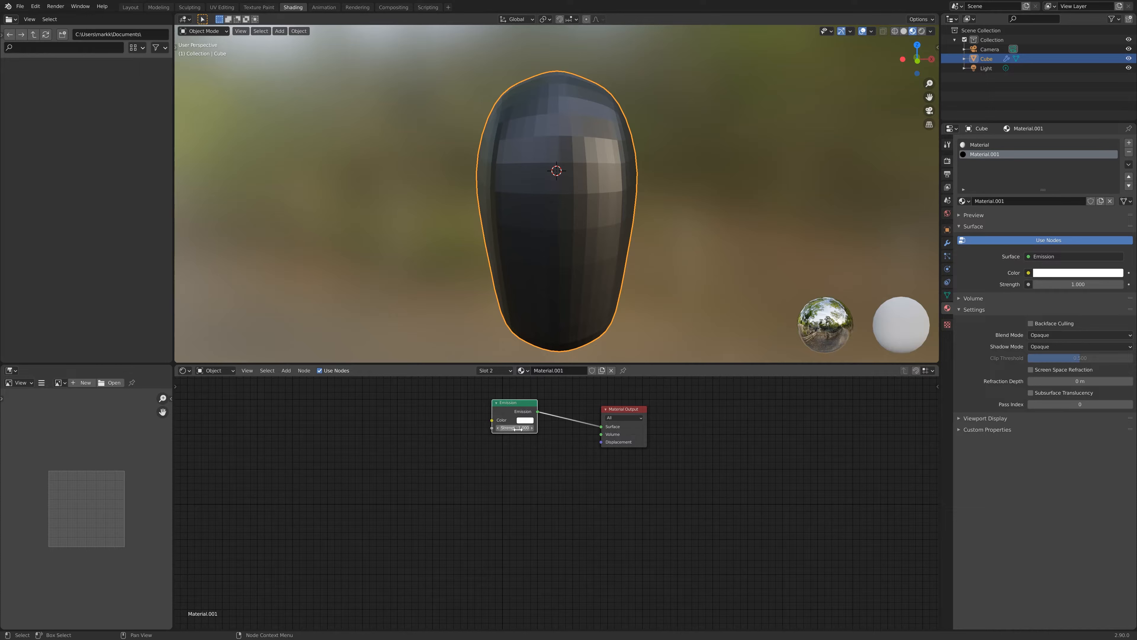
{"action": "type", "text": "5"}
{"action": "key", "text": "Return"}
{"action": "left_click", "coordinate": [525, 420]}
{"action": "left_click", "coordinate": [557, 332]}
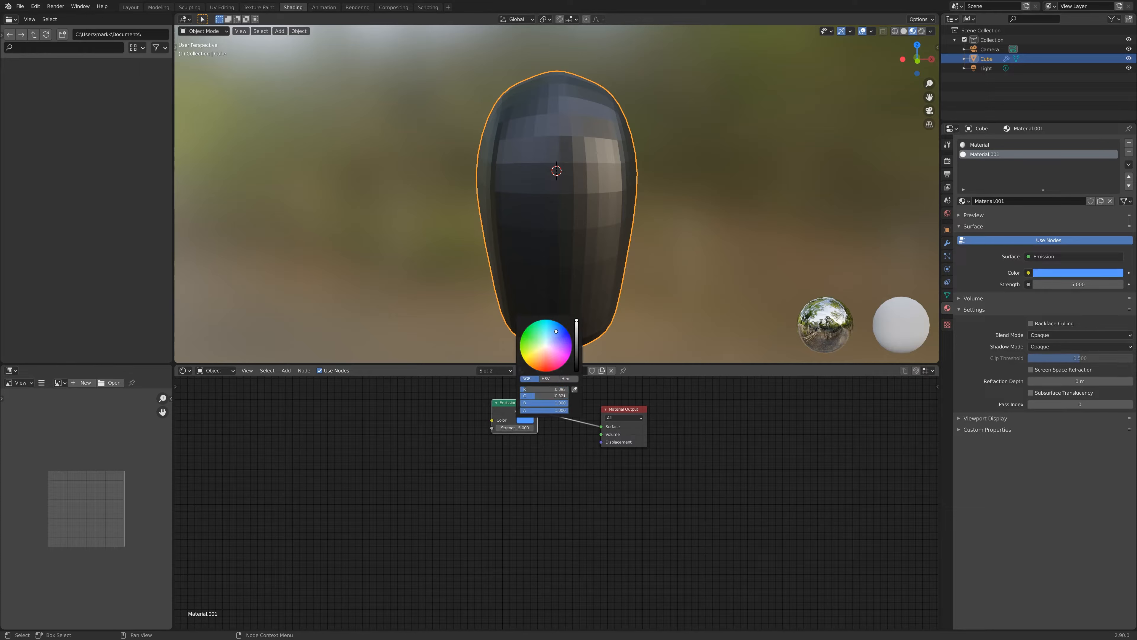
{"action": "left_click_drag", "start_coordinate": [556, 331], "coordinate": [560, 323]}
- Select the first material slot, orbit the head, and open the Modifier Properties
{"action": "left_click", "coordinate": [999, 144]}
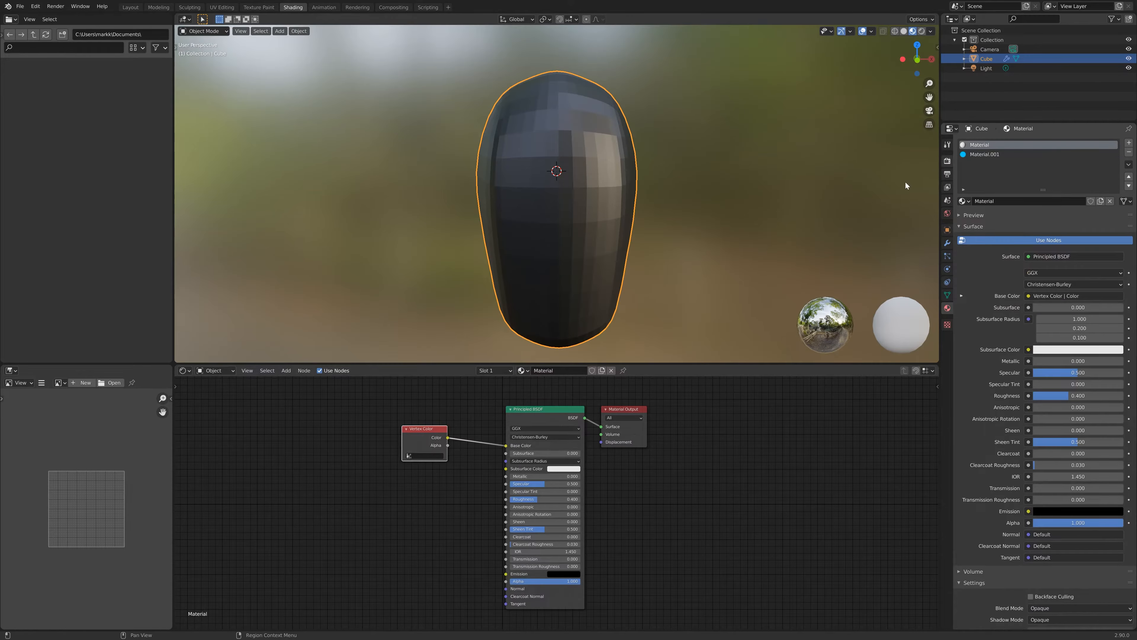
{"action": "scroll", "coordinate": [609, 287], "scroll_direction": "down", "scroll_amount": 2}
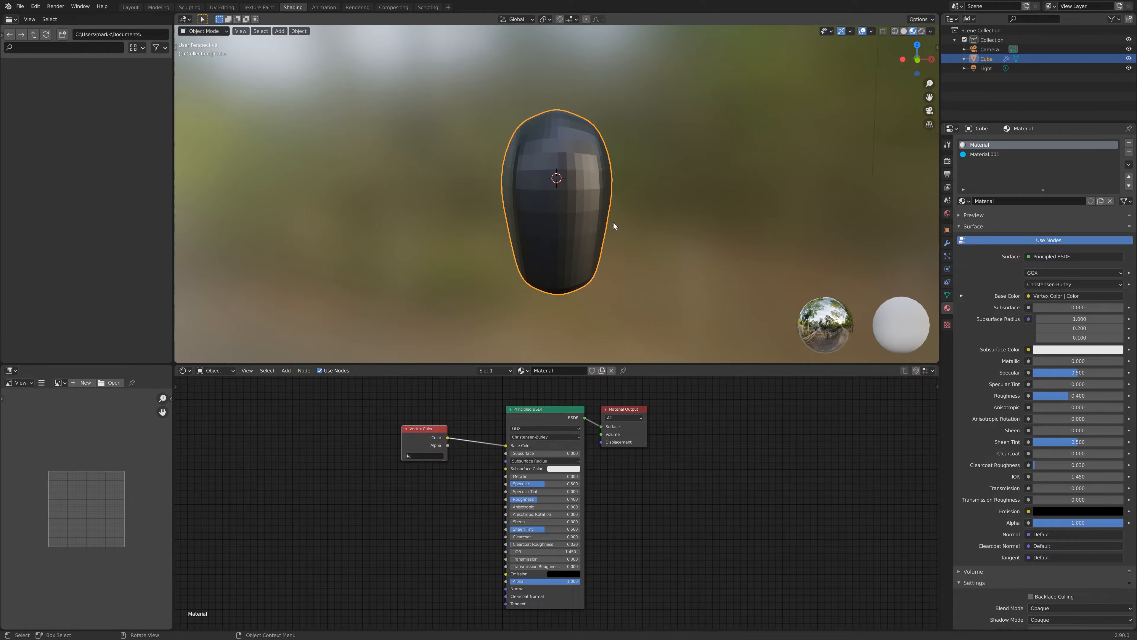
{"action": "middle_click_drag", "start_coordinate": [613, 225], "coordinate": [587, 204]}
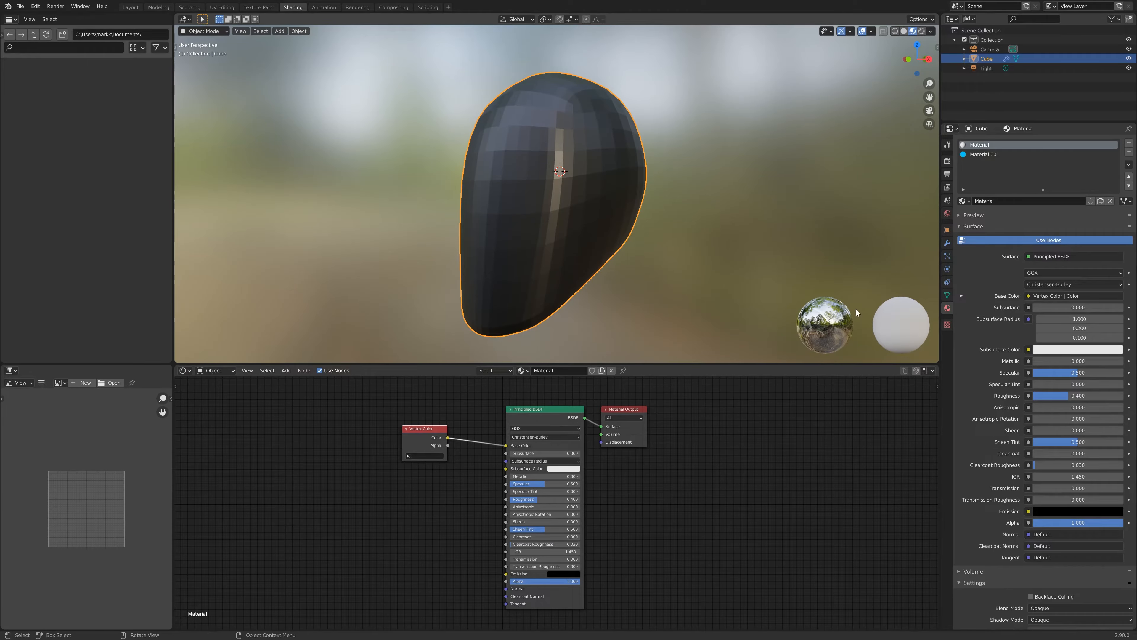
{"action": "left_click", "coordinate": [948, 243]}
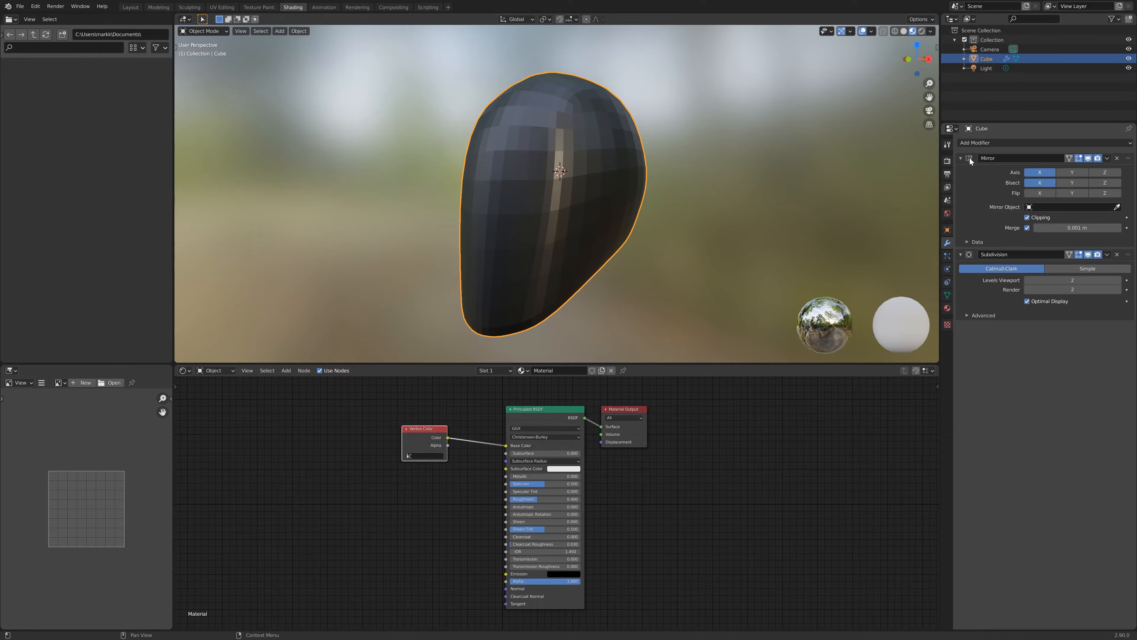
- Apply the Mirror and Subdivision Surface modifiers to the head
{"action": "left_click", "coordinate": [1107, 158]}
{"action": "left_click", "coordinate": [1089, 169]}
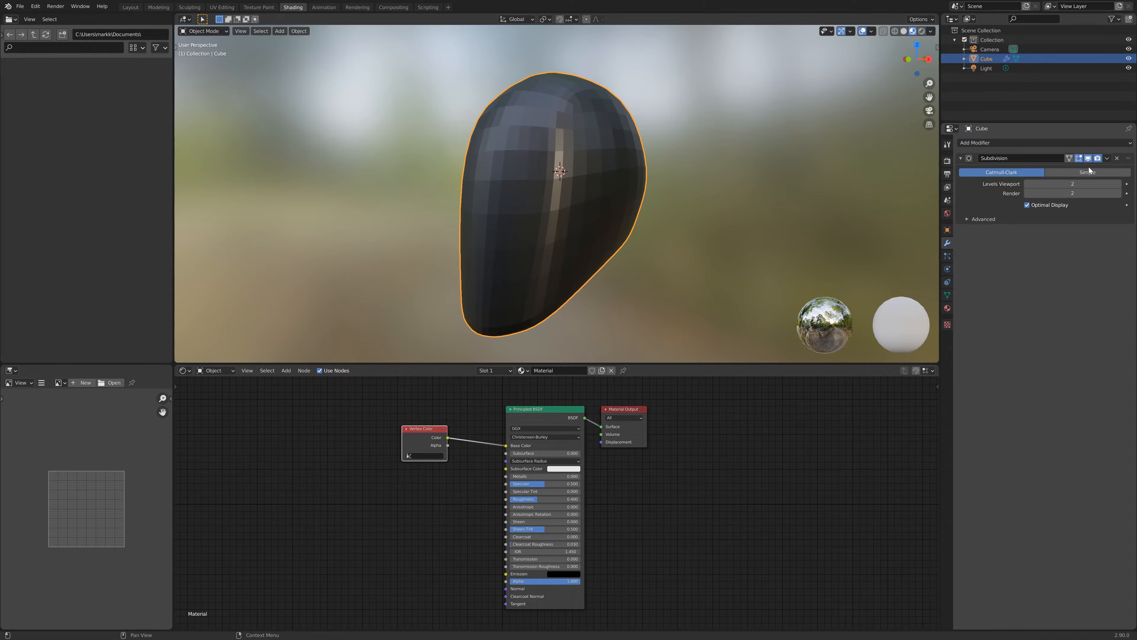
{"action": "left_click", "coordinate": [1107, 159]}
{"action": "left_click", "coordinate": [1090, 169]}
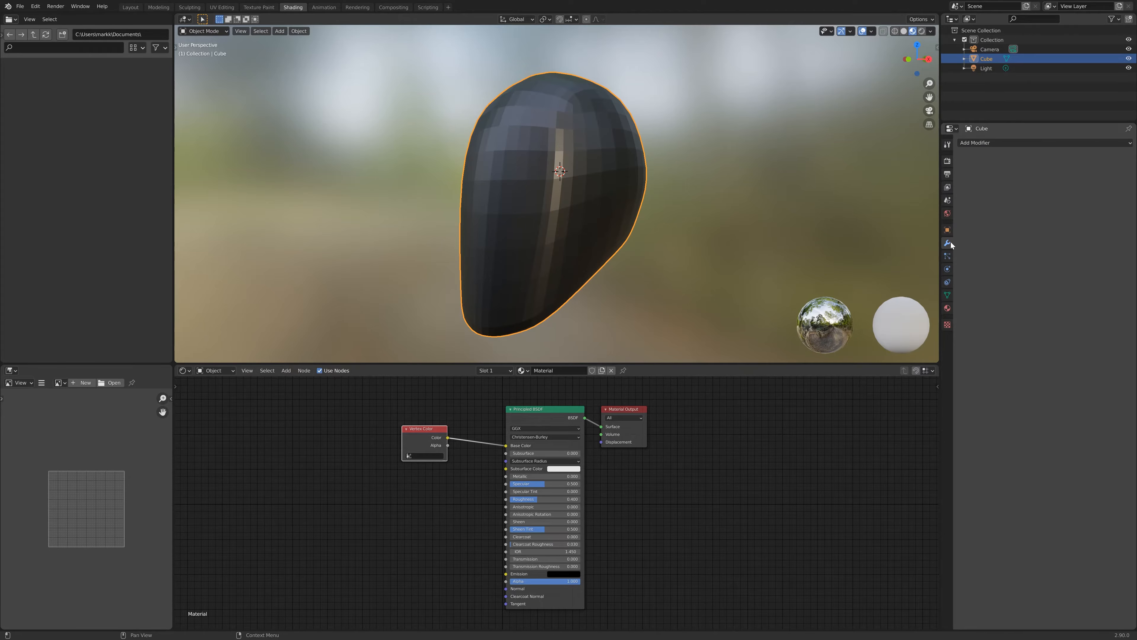
- In Edit Mode, select the vertices on one side of the head's centre edge loop and delete them
{"action": "middle_click_drag", "start_coordinate": [521, 194], "coordinate": [593, 216]}
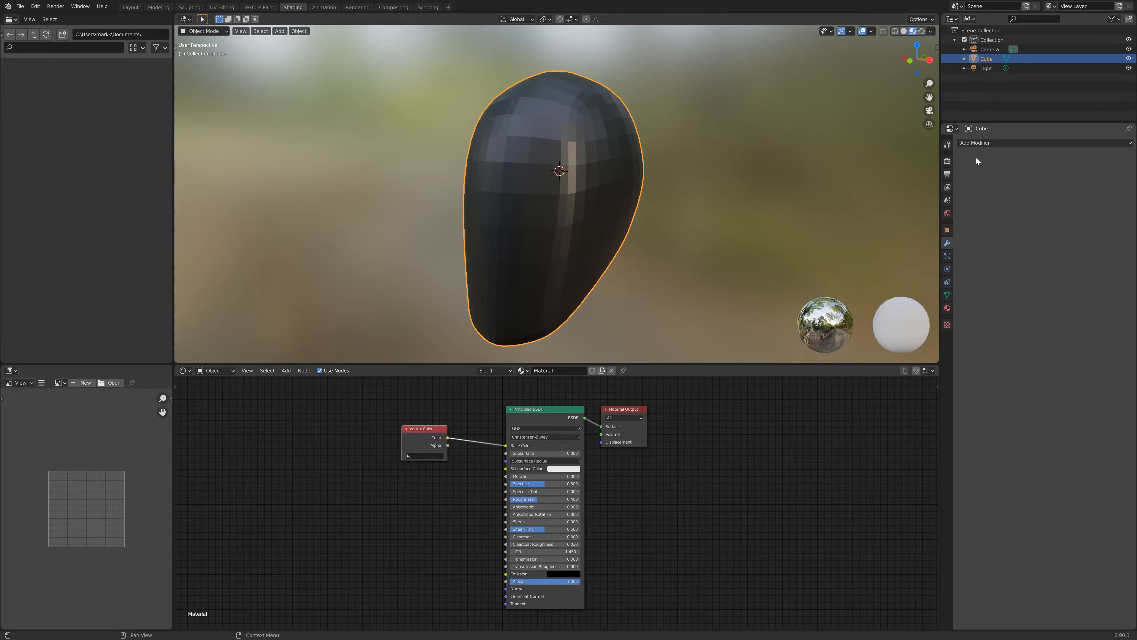
{"action": "key", "text": "Tab"}
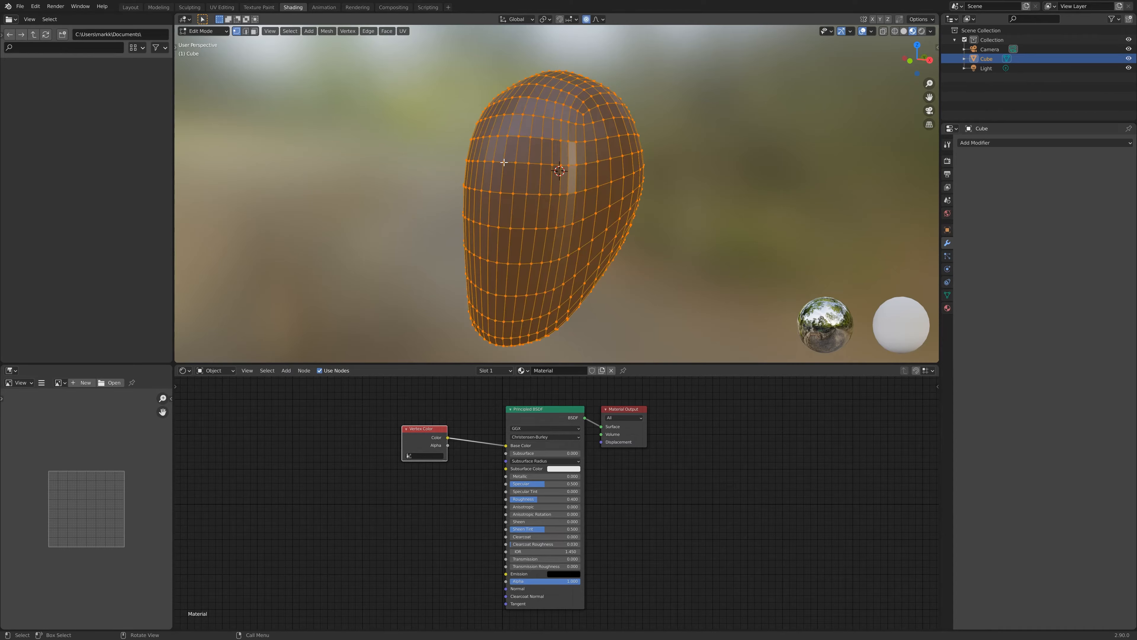
{"action": "key", "text": "alt+a"}
{"action": "left_click", "coordinate": [503, 162], "text": "alt"}
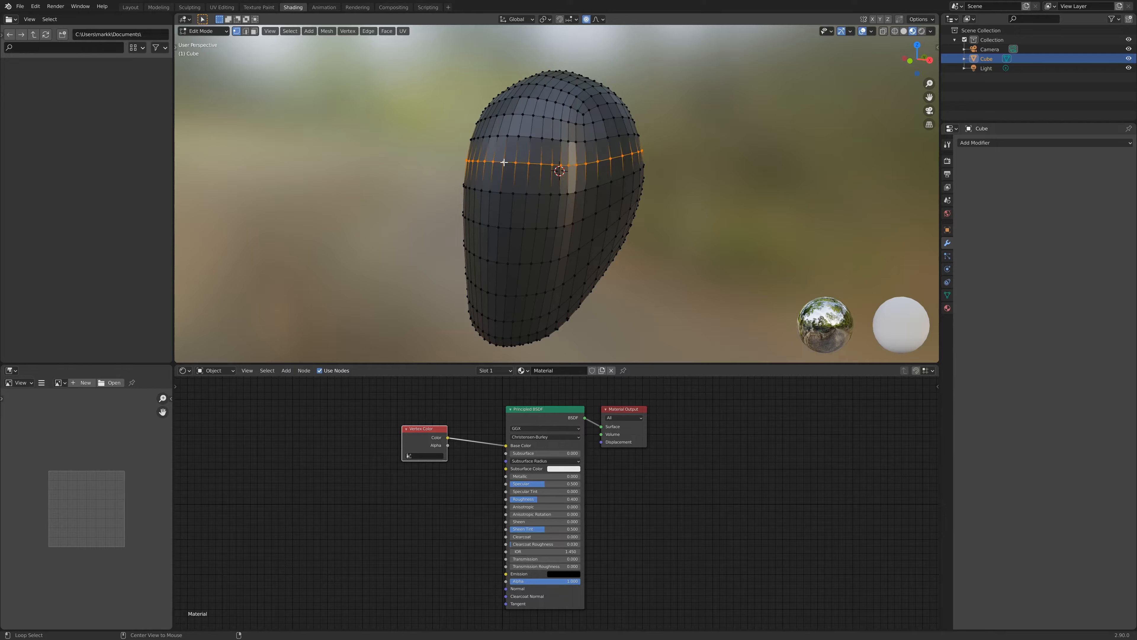
{"action": "left_click", "coordinate": [509, 135], "text": "alt"}
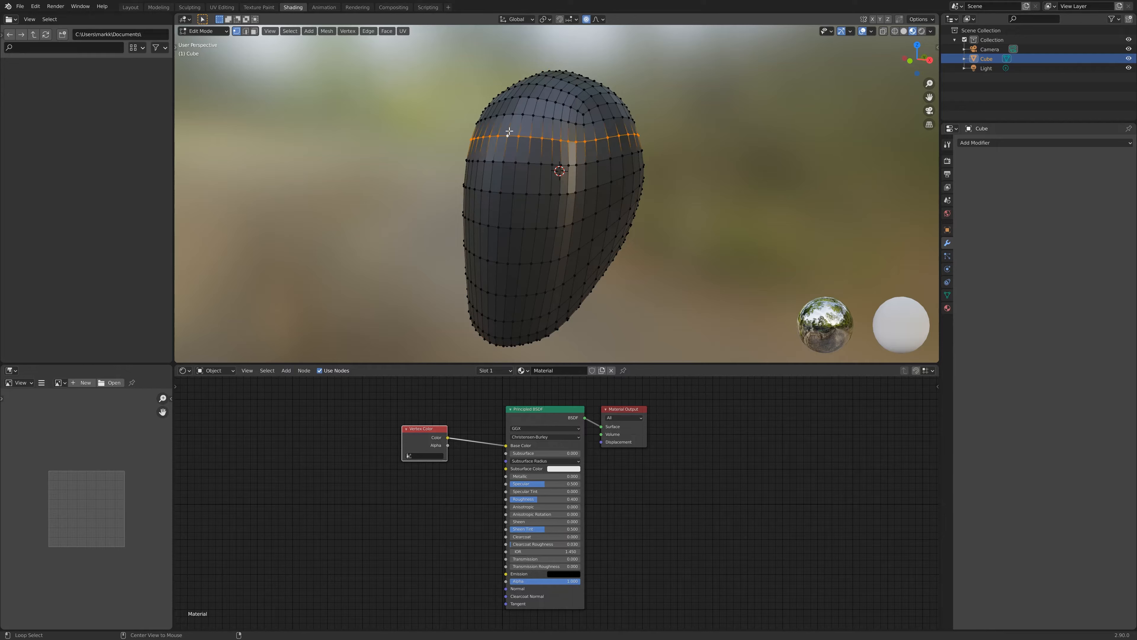
{"action": "left_click", "coordinate": [510, 128], "text": "alt"}
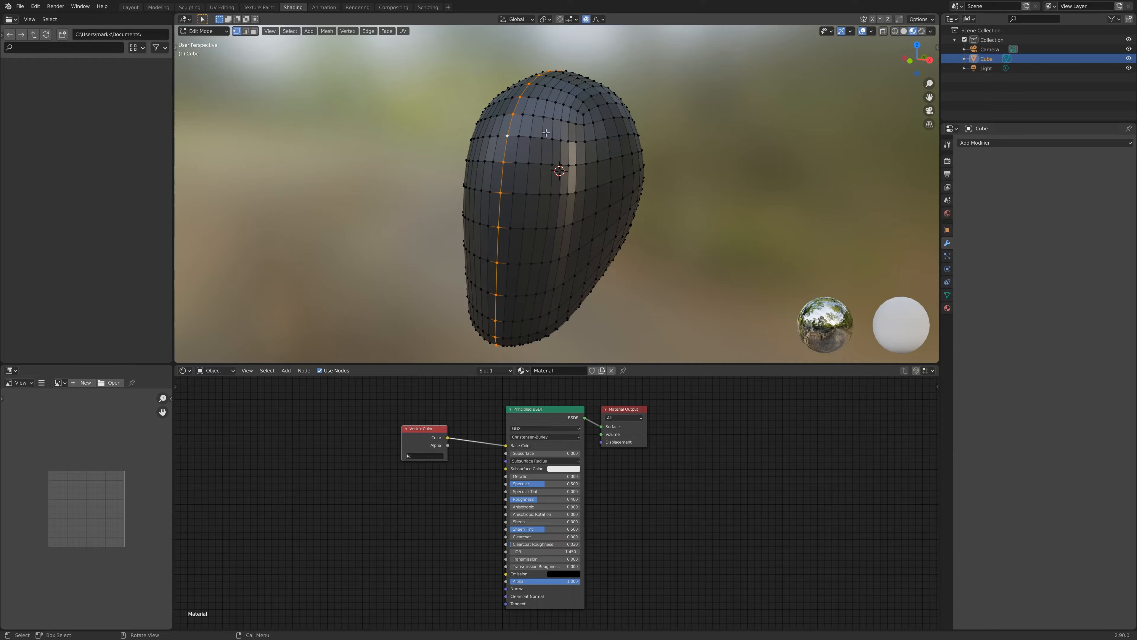
{"action": "left_click", "coordinate": [289, 31]}
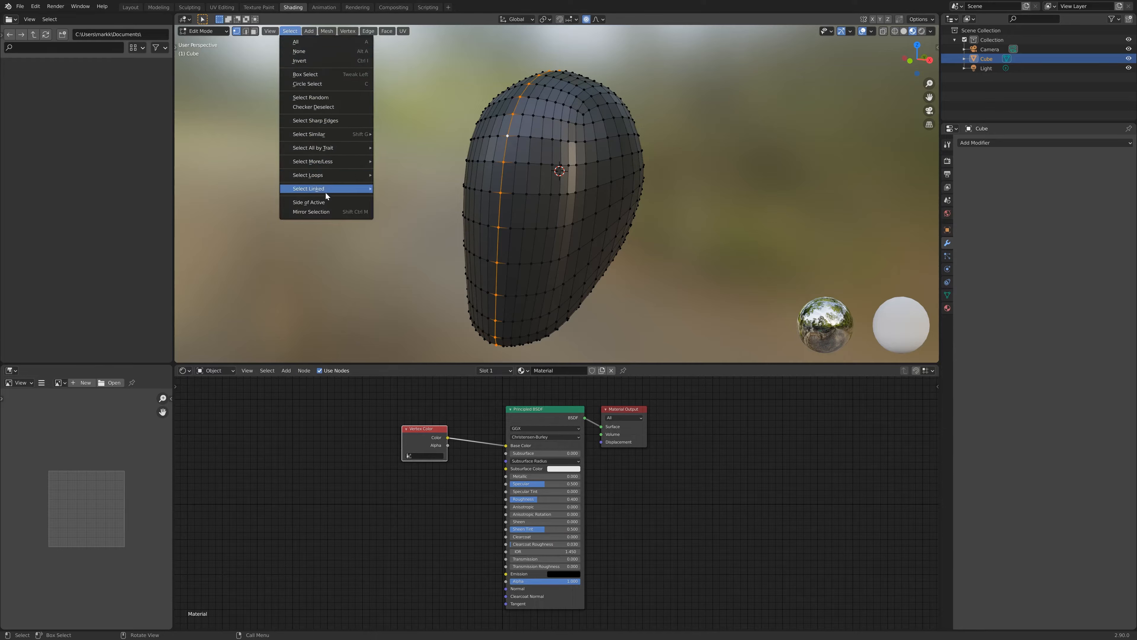
{"action": "left_click", "coordinate": [319, 202]}
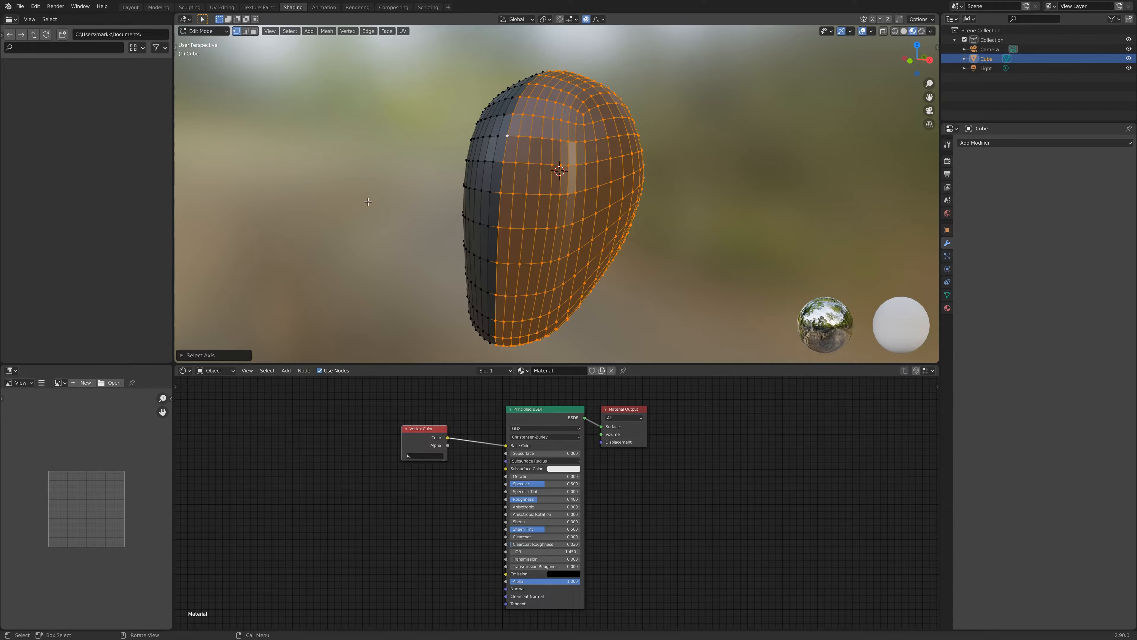
{"action": "left_click", "coordinate": [290, 31]}
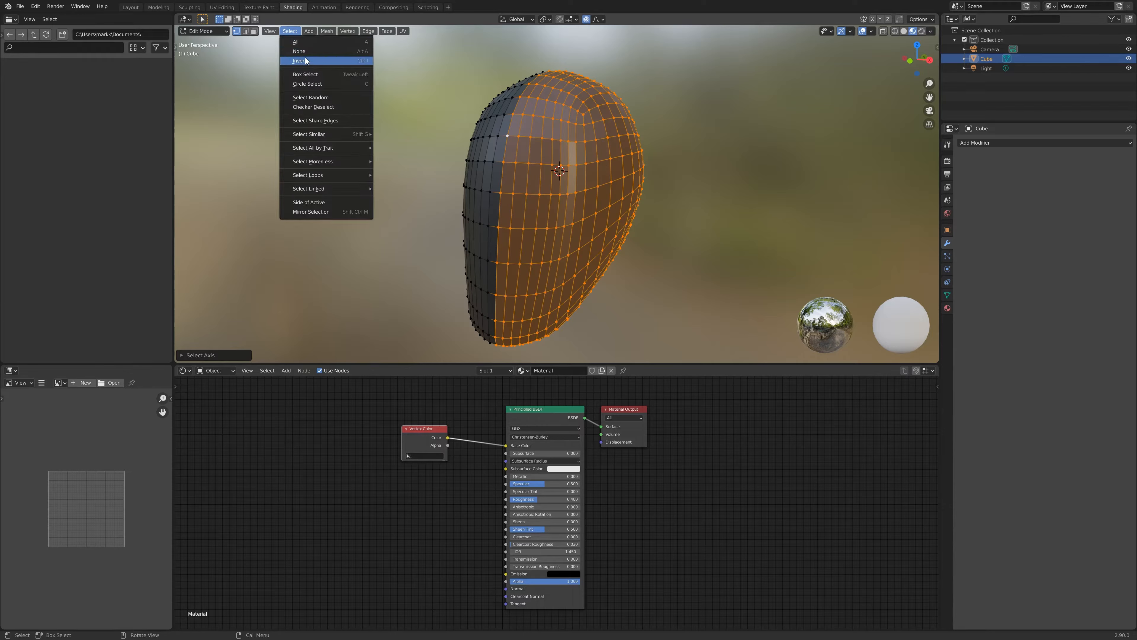
{"action": "left_click", "coordinate": [306, 60]}
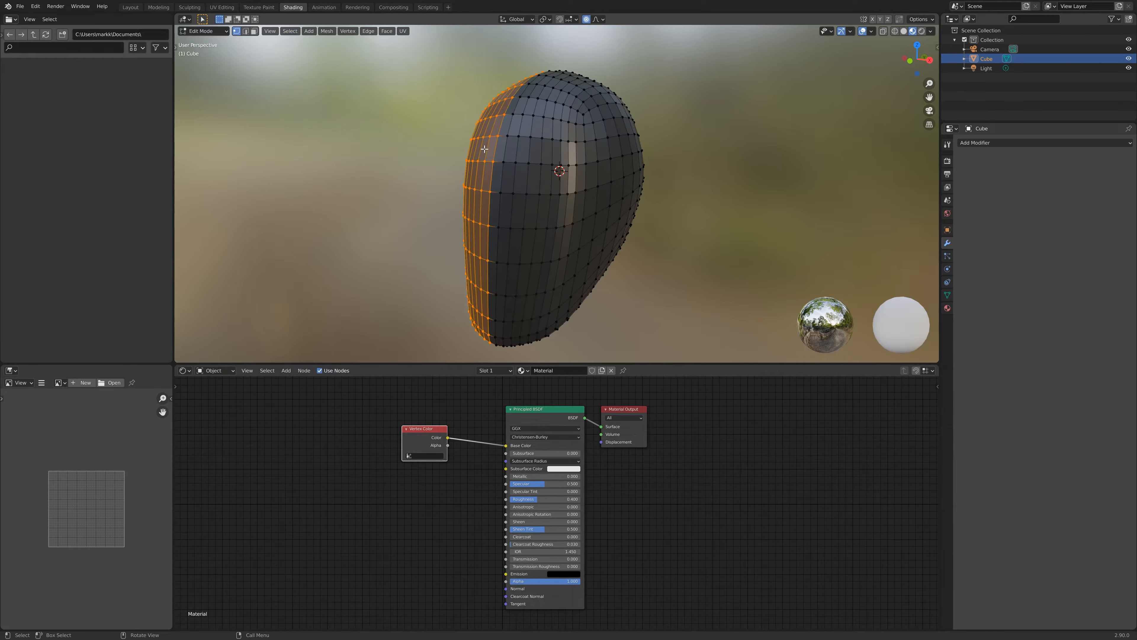
{"action": "key", "text": "x"}
{"action": "left_click", "coordinate": [469, 93]}
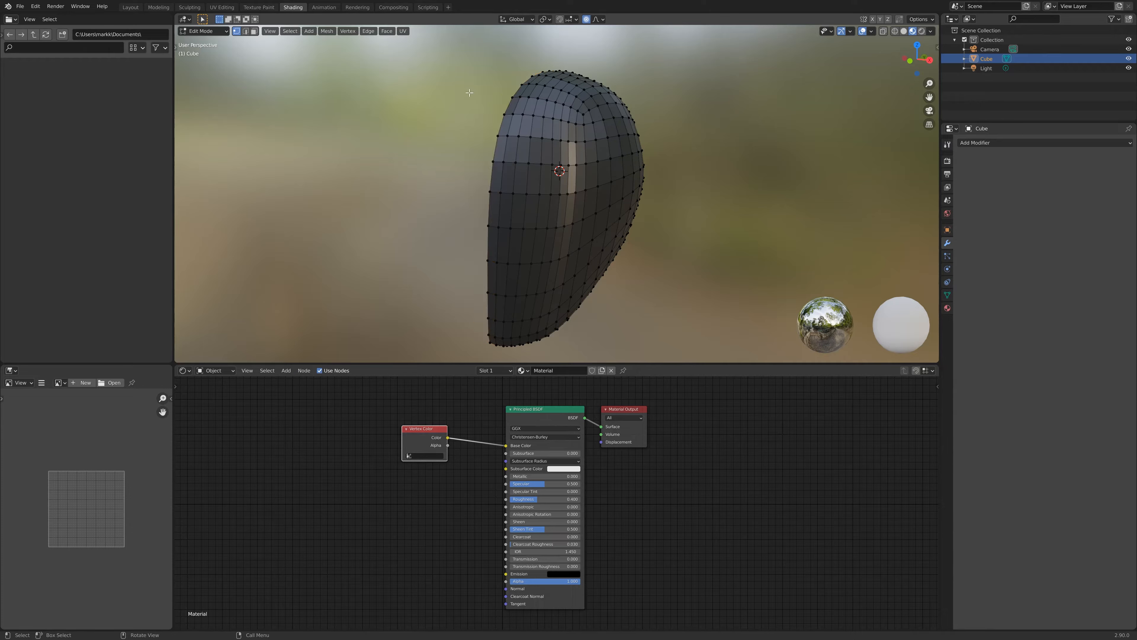
{"action": "key", "text": "Tab"}
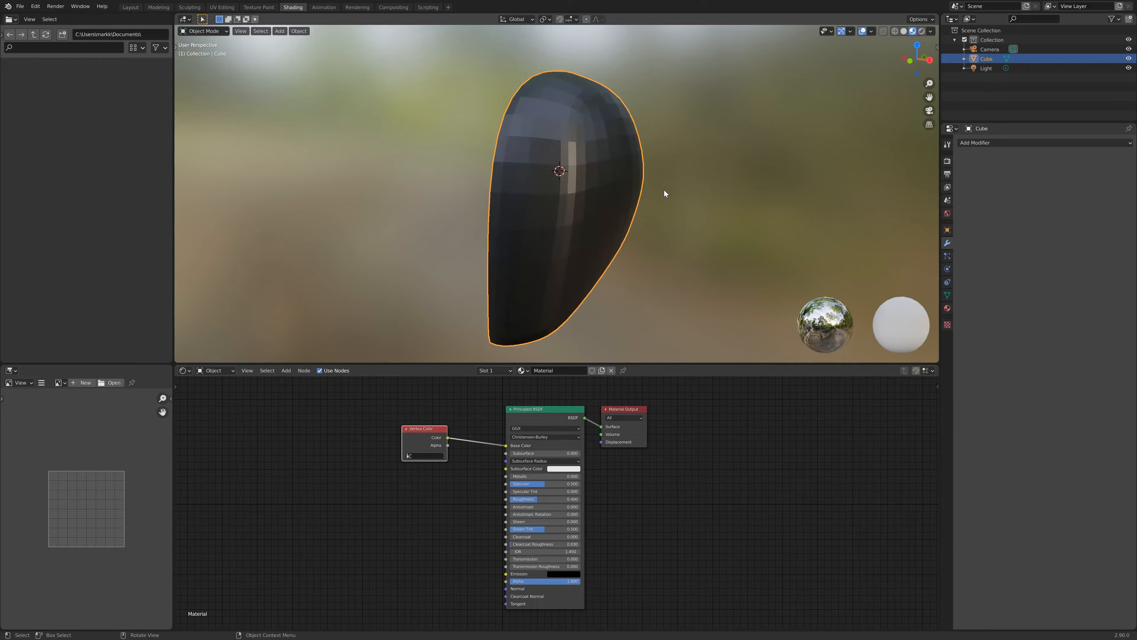
- Add a Mirror modifier to the head
{"action": "left_click", "coordinate": [1022, 143]}
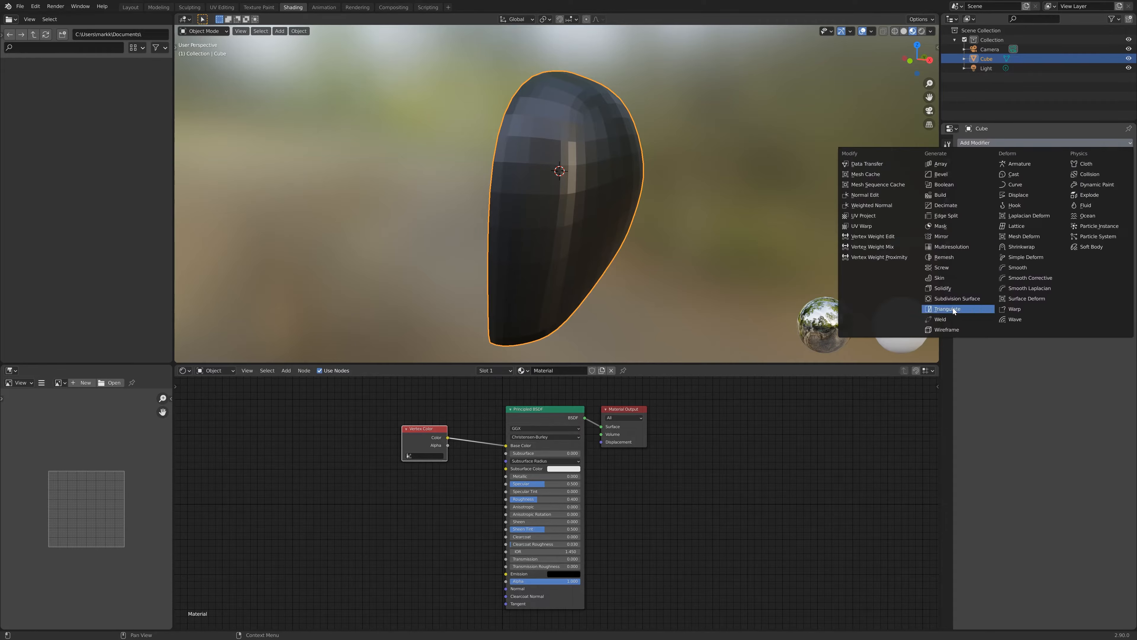
{"action": "left_click", "coordinate": [952, 236]}
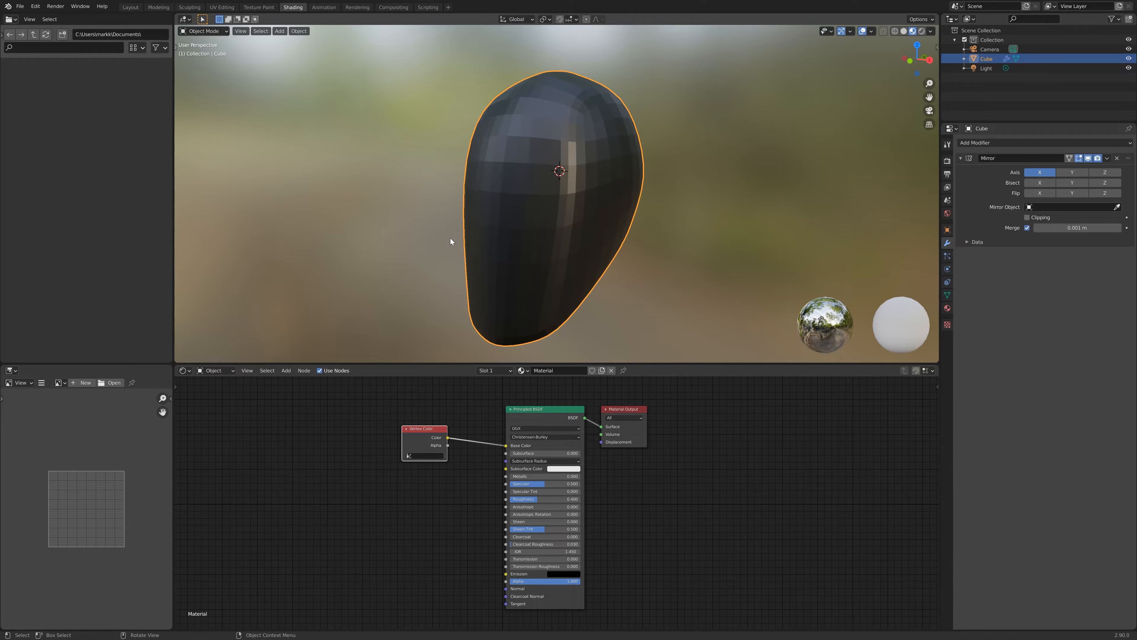
- Shade the head smooth
{"action": "middle_click_drag", "start_coordinate": [584, 158], "coordinate": [485, 192]}
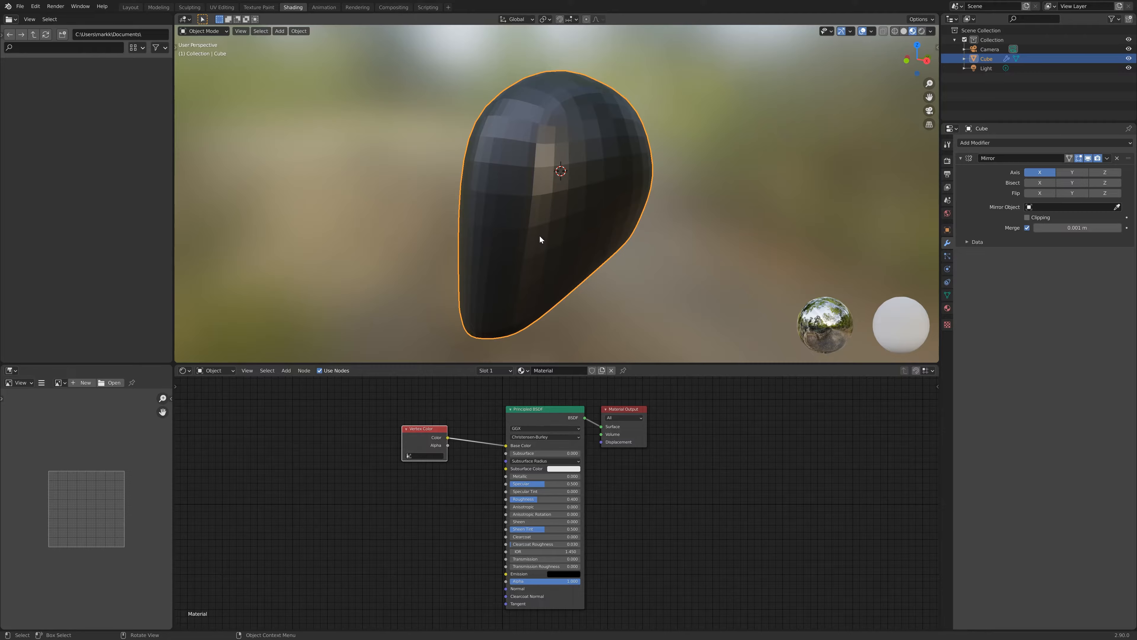
{"action": "middle_click_drag", "start_coordinate": [541, 238], "coordinate": [623, 160]}
{"action": "middle_click_drag", "start_coordinate": [725, 229], "coordinate": [570, 184]}
{"action": "right_click", "coordinate": [541, 126]}
{"action": "left_click", "coordinate": [524, 126]}
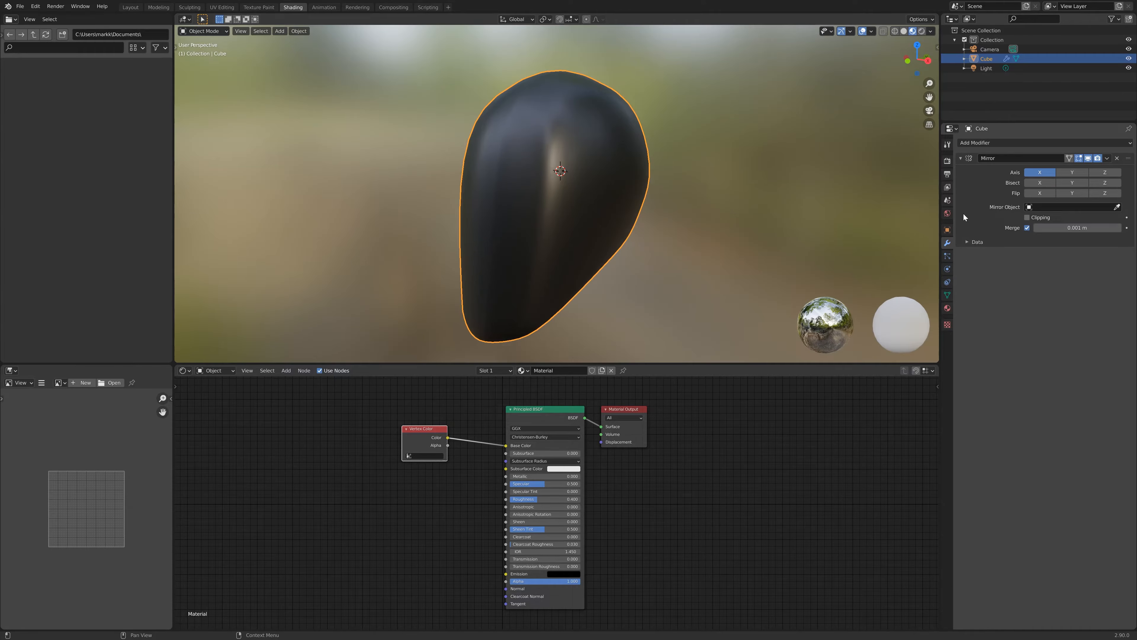
- Enable Bisect on the Mirror modifier's X axis
{"action": "mouse_move", "coordinate": [649, 205]}
{"action": "middle_mouse_down"}
{"action": "mouse_move", "coordinate": [642, 173]}
{"action": "mouse_move", "coordinate": [657, 175]}
{"action": "mouse_move", "coordinate": [663, 201]}
{"action": "middle_mouse_up"}
{"action": "middle_click_drag", "start_coordinate": [711, 170], "coordinate": [624, 184]}
{"action": "scroll", "coordinate": [627, 142], "scroll_direction": "up", "scroll_amount": 5}
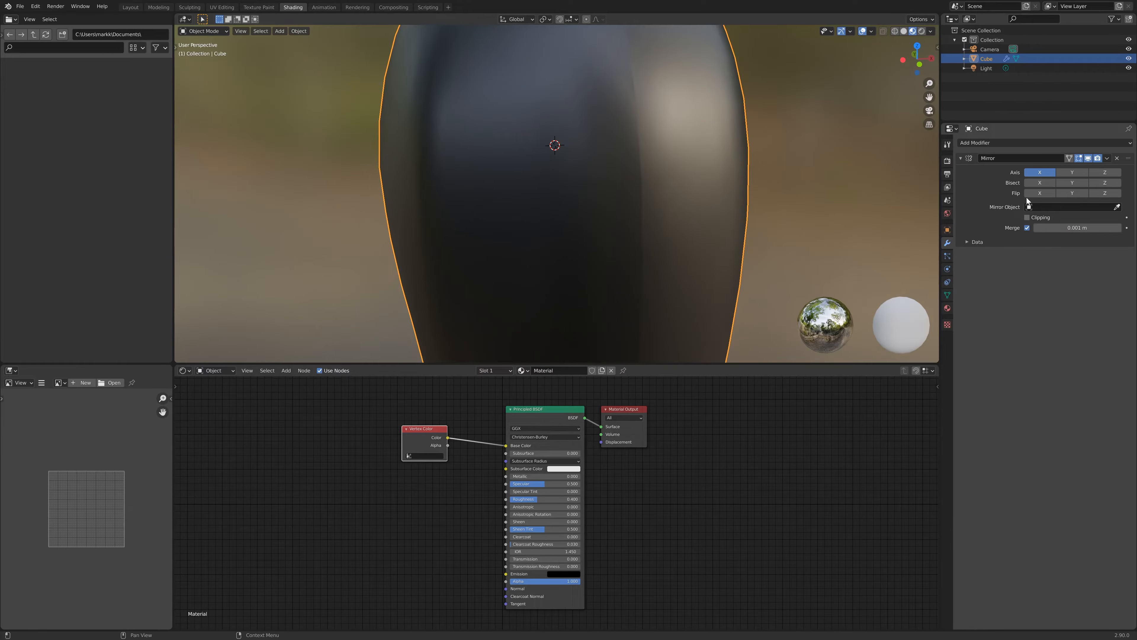
{"action": "left_click", "coordinate": [1033, 182]}
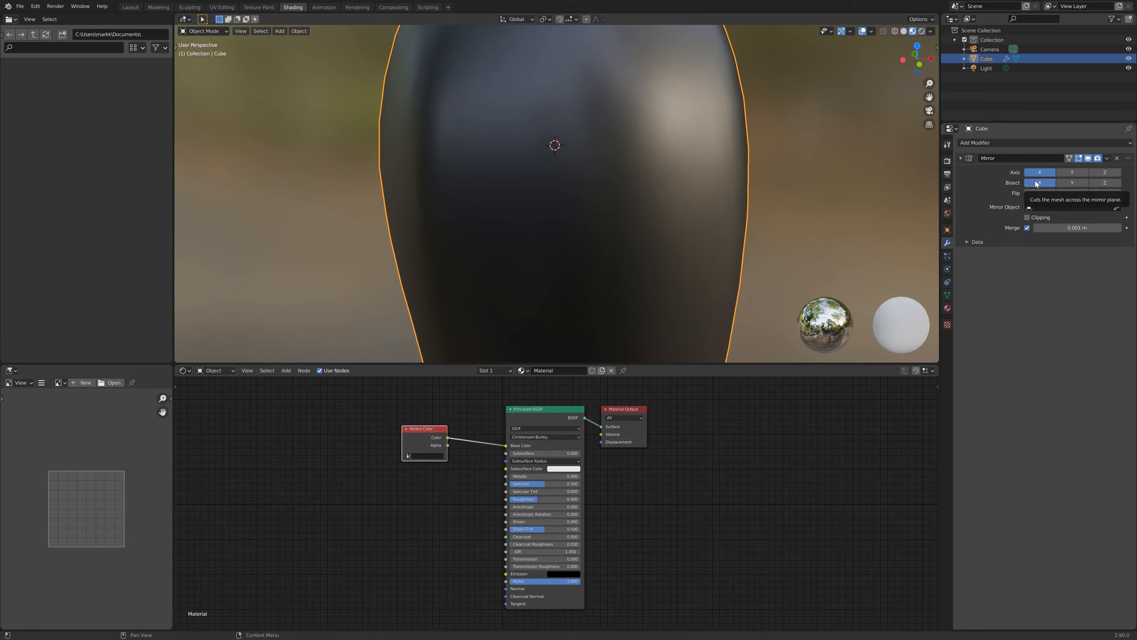
{"action": "middle_click_drag", "start_coordinate": [627, 236], "coordinate": [660, 219]}
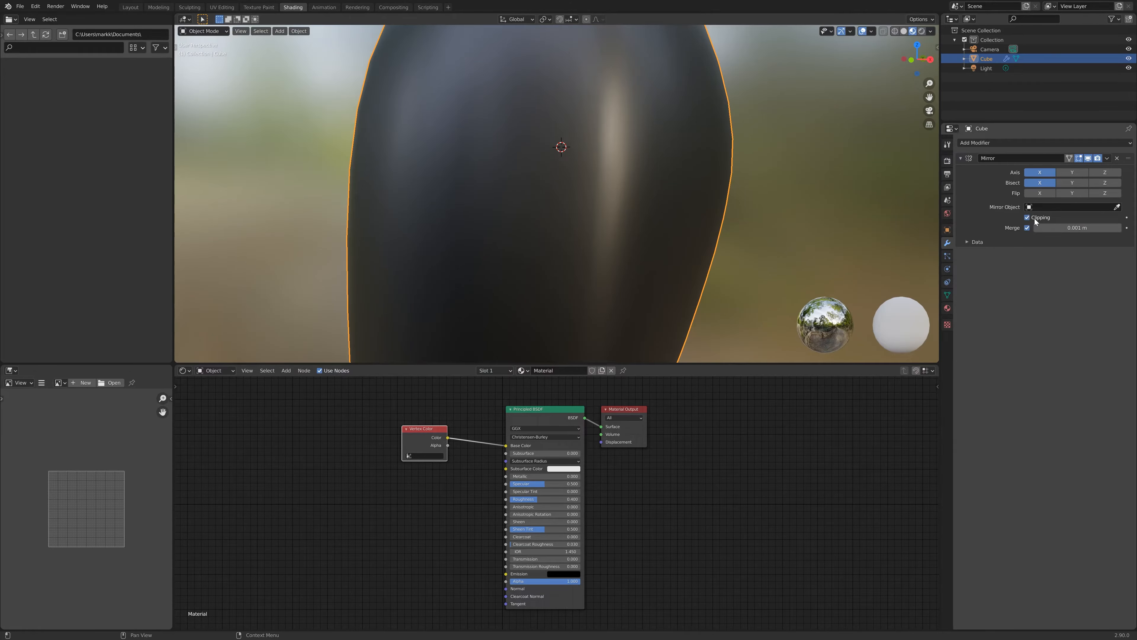
{"action": "middle_click_drag", "start_coordinate": [692, 164], "coordinate": [658, 216]}
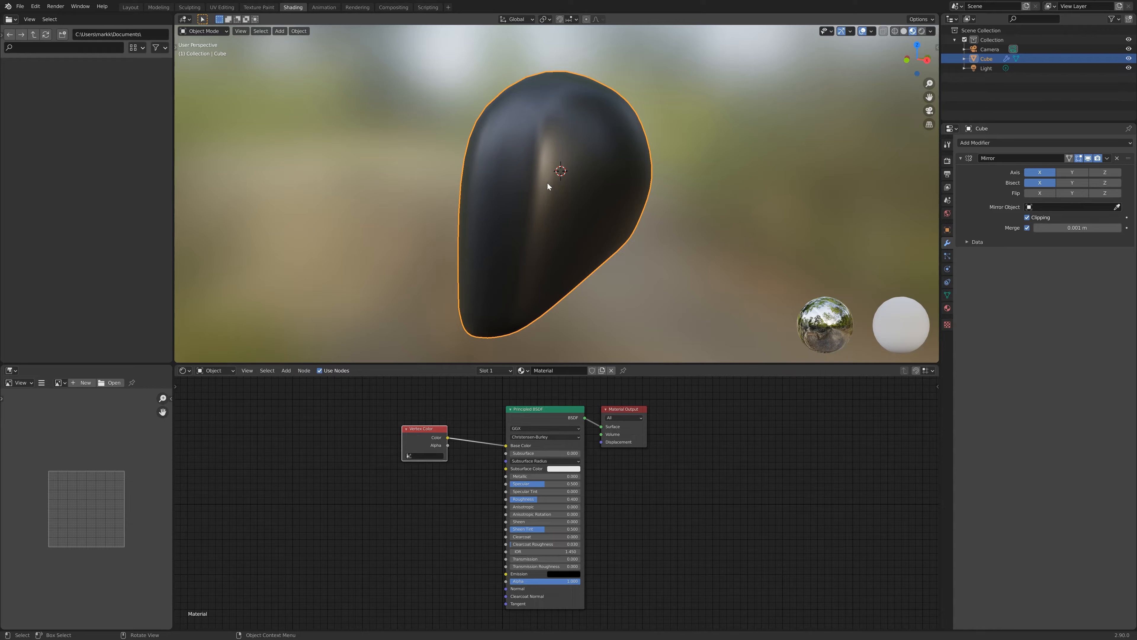
{"action": "key", "text": "F3"}
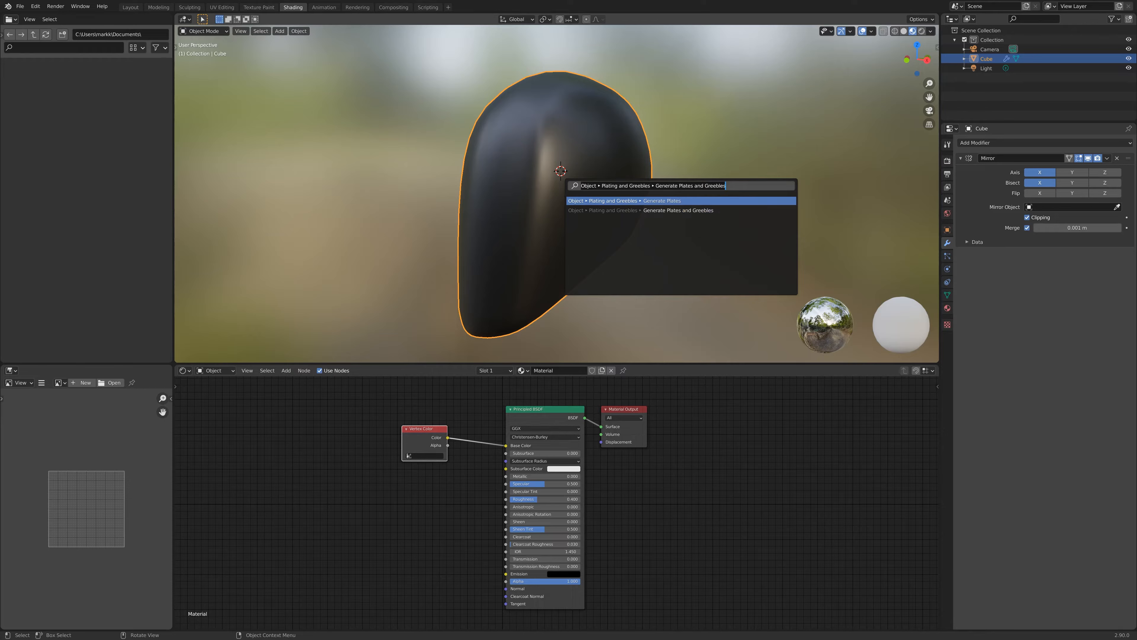
{"action": "left_click", "coordinate": [726, 186]}
{"action": "key", "text": "ctrl+a"}
{"action": "key", "text": "BackSpace"}
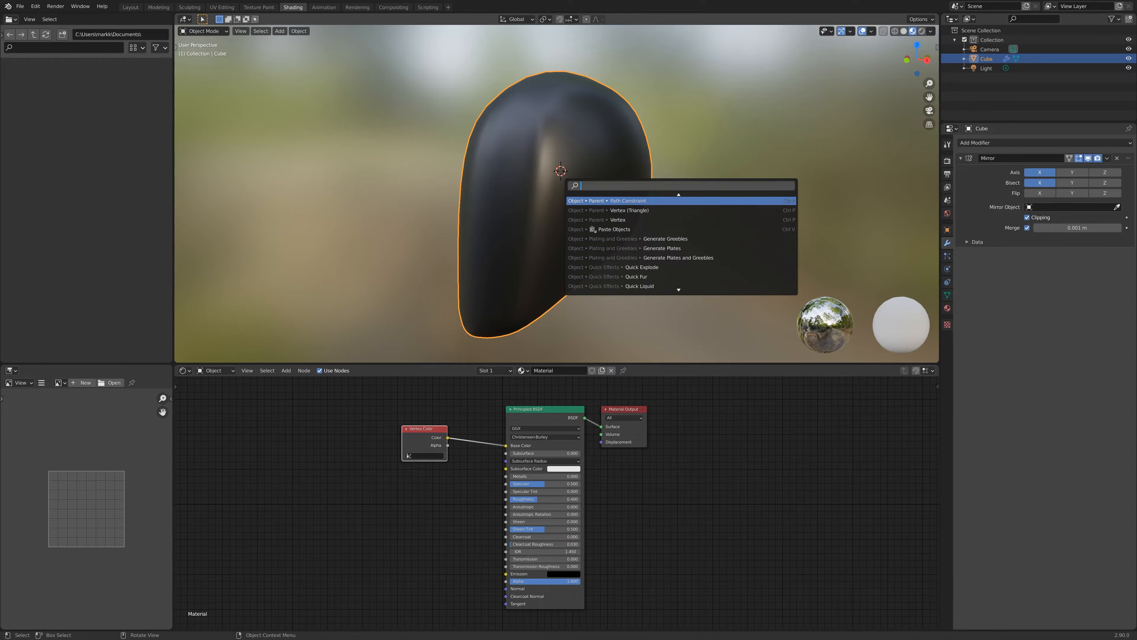
{"action": "type", "text": "pla"}
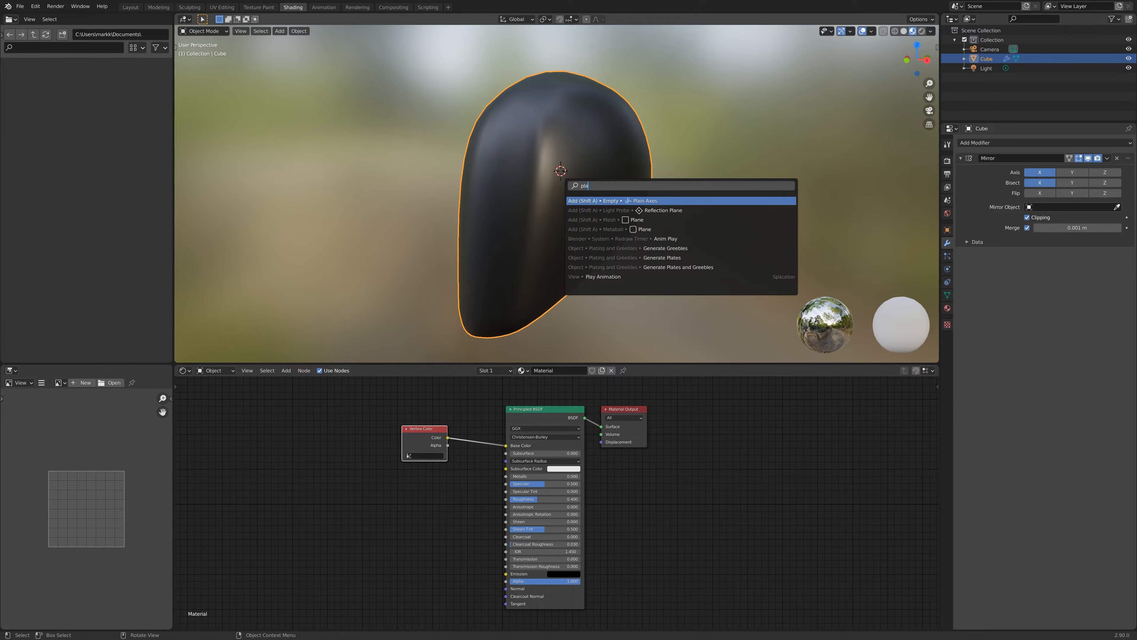
{"action": "type", "text": "te"}
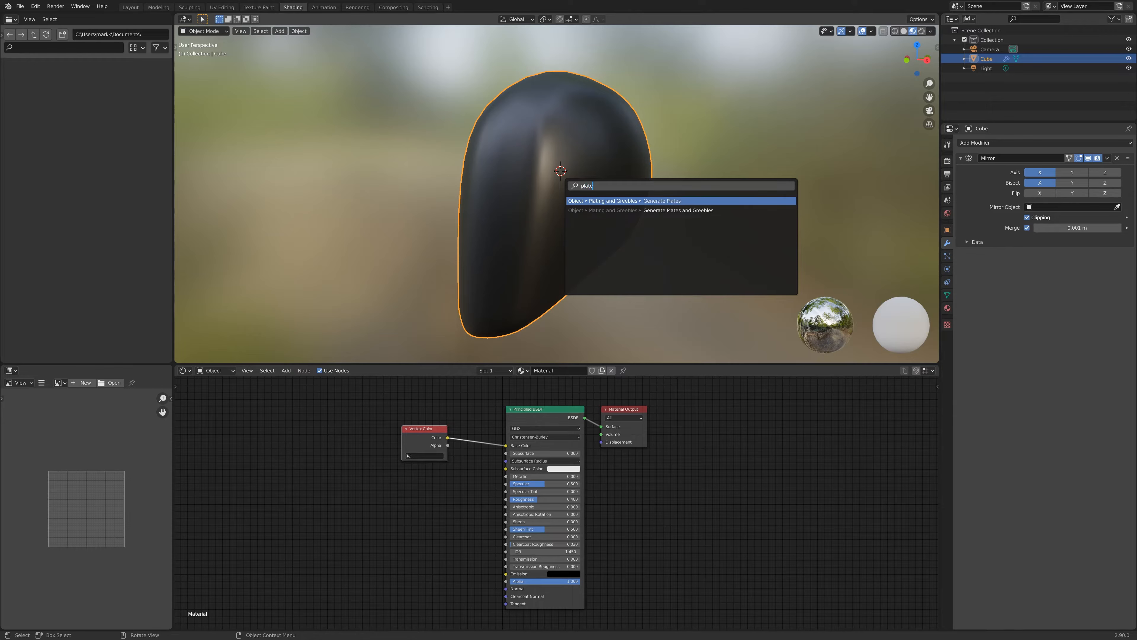
{"action": "key", "text": "Escape"}
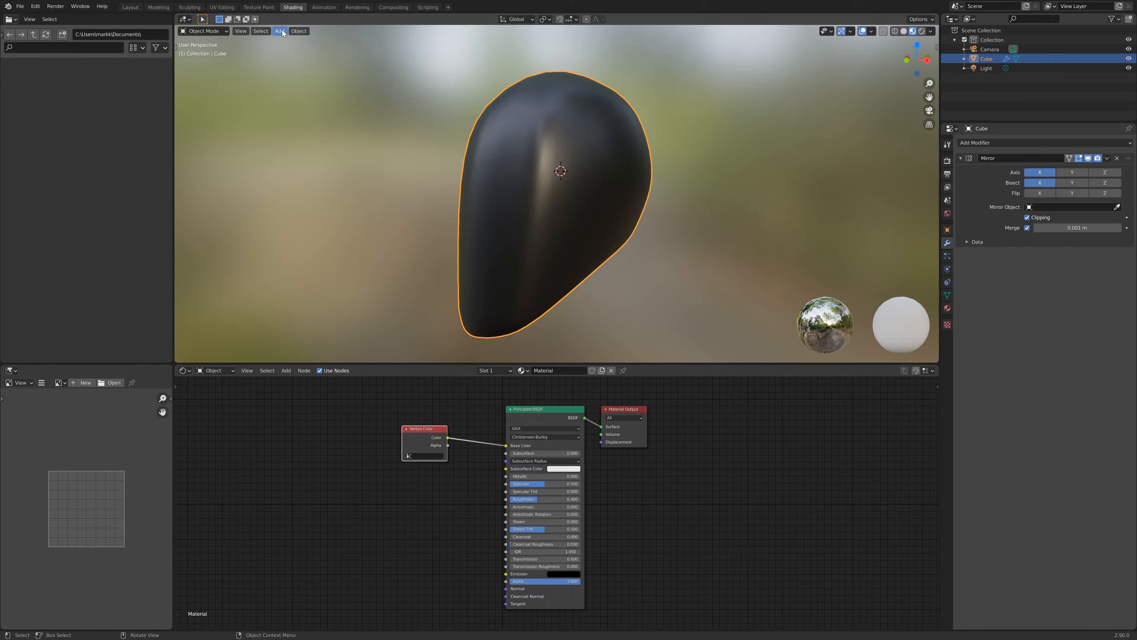
- Generate plates on the head with Plating and Greebles and open the Generate Plates operator panel
{"action": "left_click", "coordinate": [297, 31]}
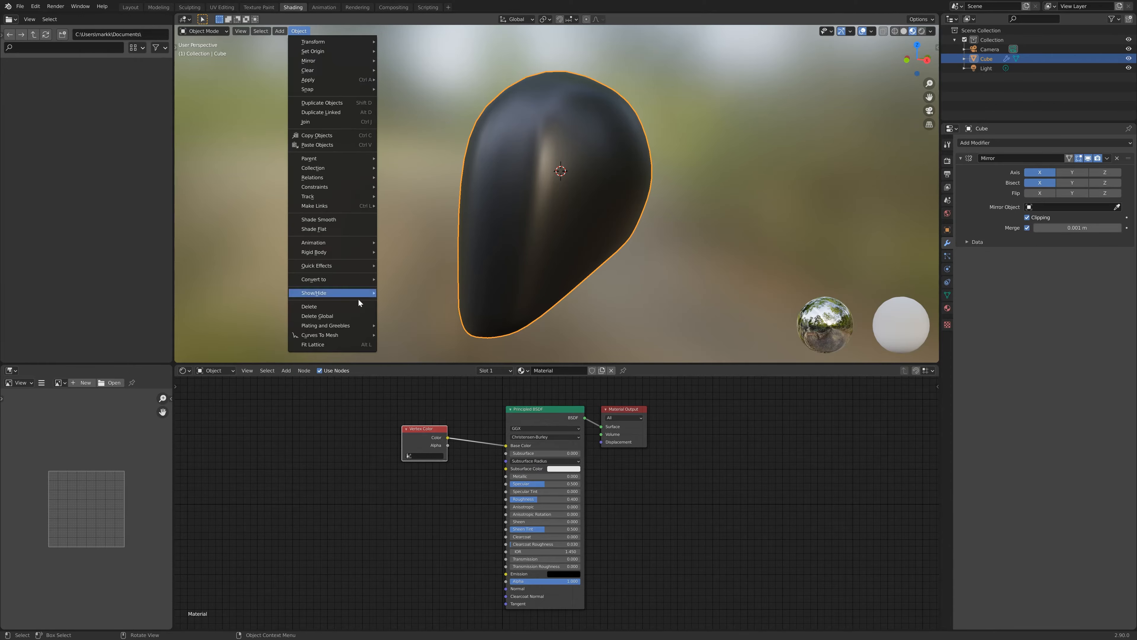
{"action": "mouse_move", "coordinate": [340, 325]}
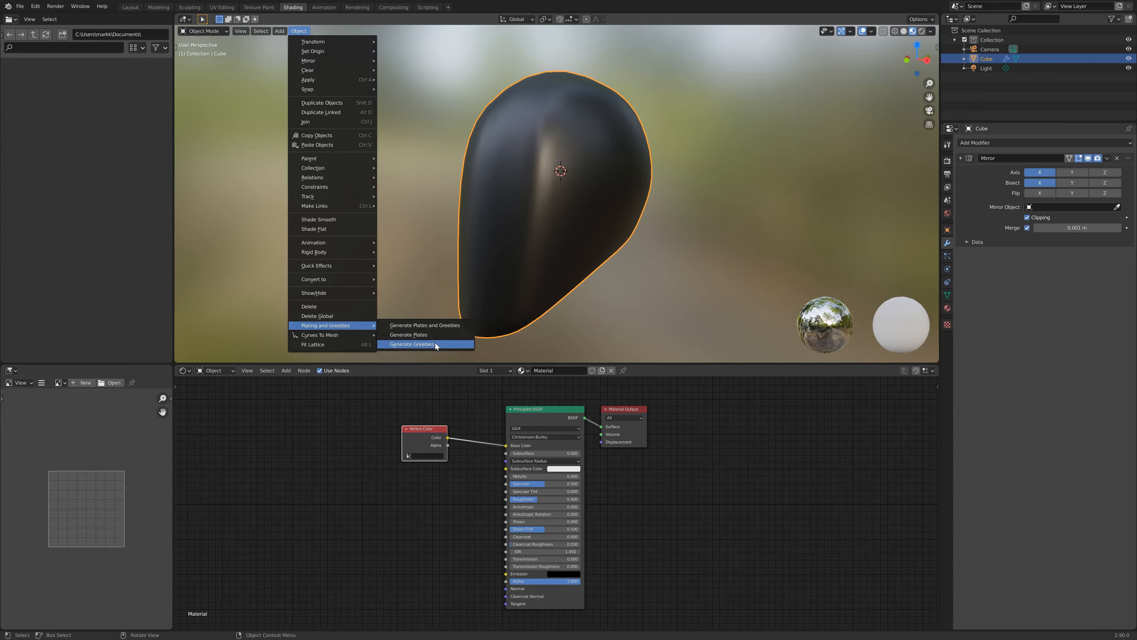
{"action": "left_click", "coordinate": [417, 336]}
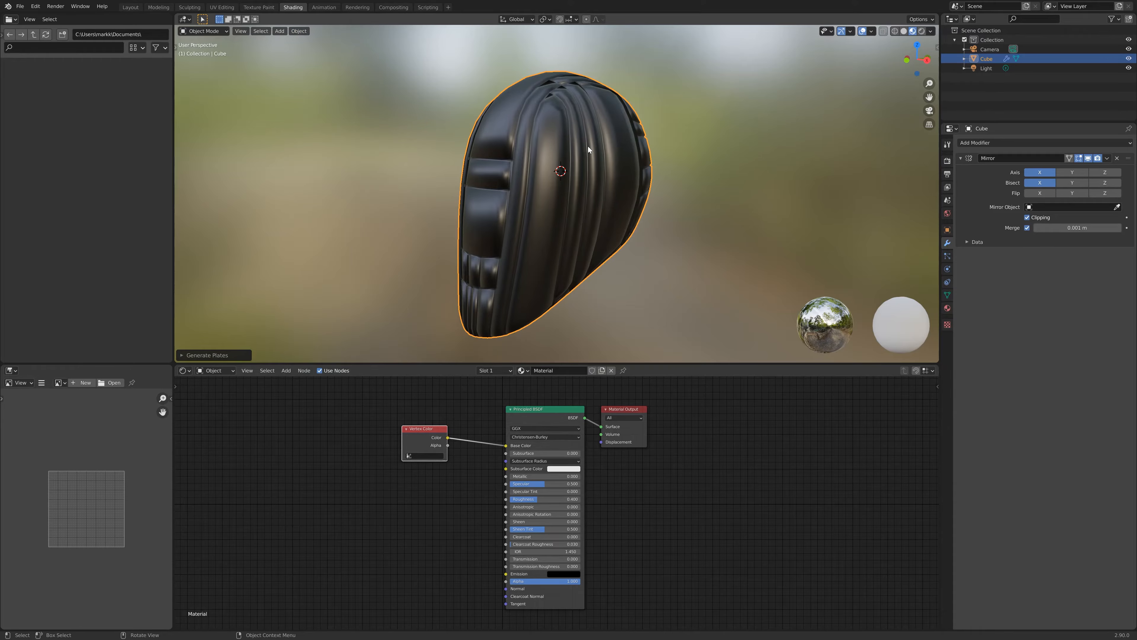
{"action": "middle_click_drag", "start_coordinate": [589, 148], "coordinate": [529, 90]}
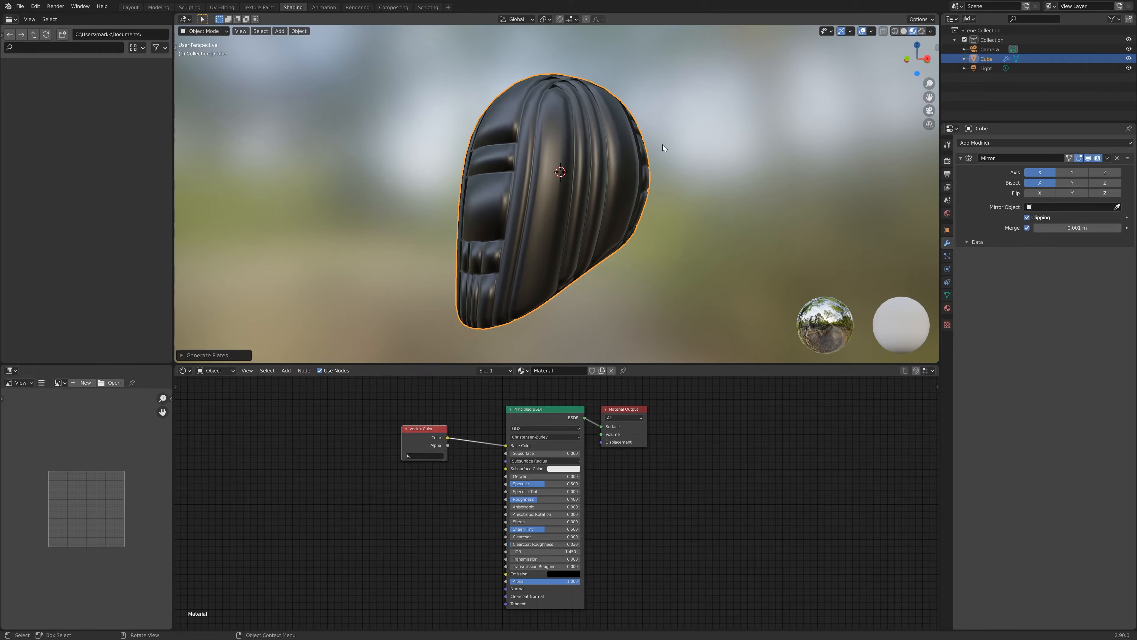
{"action": "left_click", "coordinate": [181, 355]}
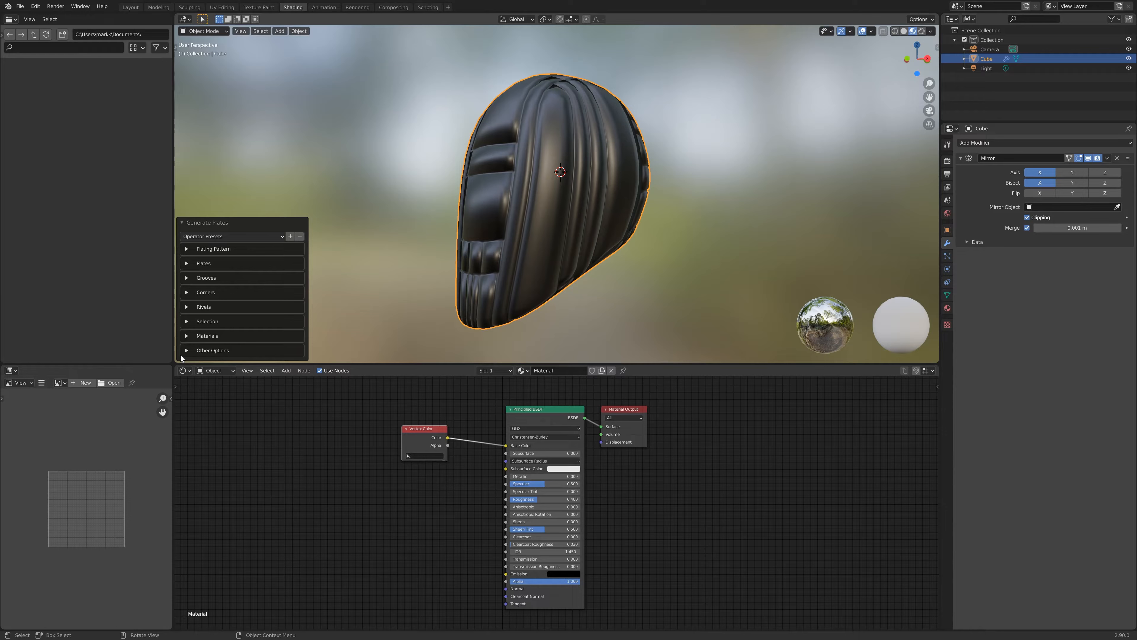
- Inspect the generated plating on the head up close from several angles
{"action": "middle_click_drag", "start_coordinate": [390, 297], "coordinate": [515, 297]}
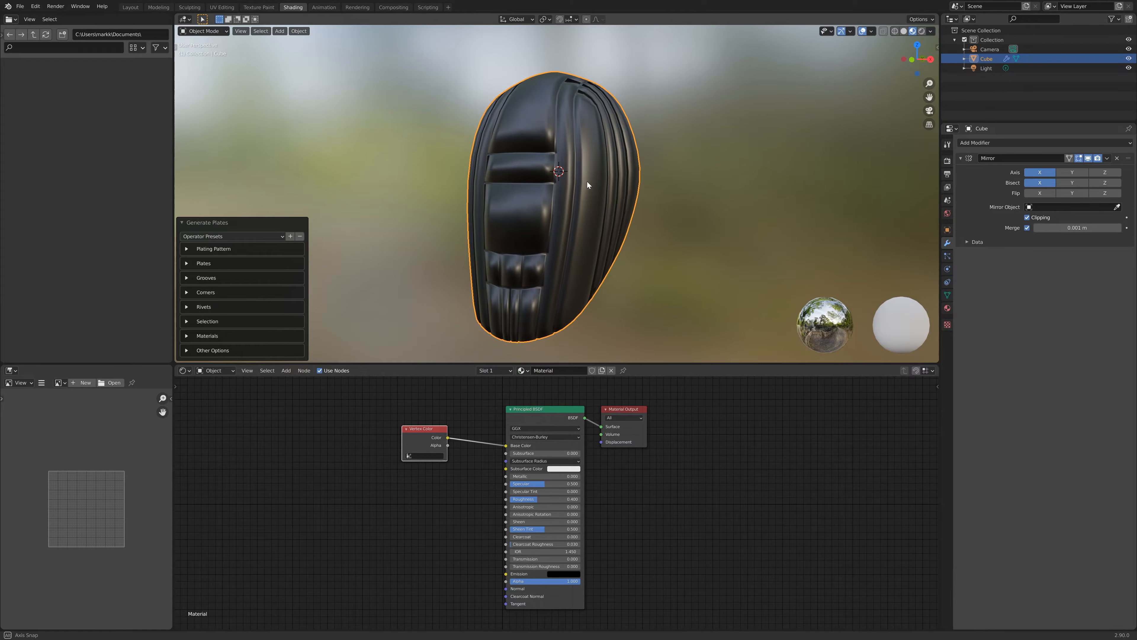
{"action": "middle_click_drag", "start_coordinate": [588, 182], "coordinate": [585, 244]}
{"action": "scroll", "coordinate": [587, 173], "scroll_direction": "up", "scroll_amount": 3}
{"action": "scroll", "coordinate": [603, 213], "scroll_direction": "up", "scroll_amount": 2}
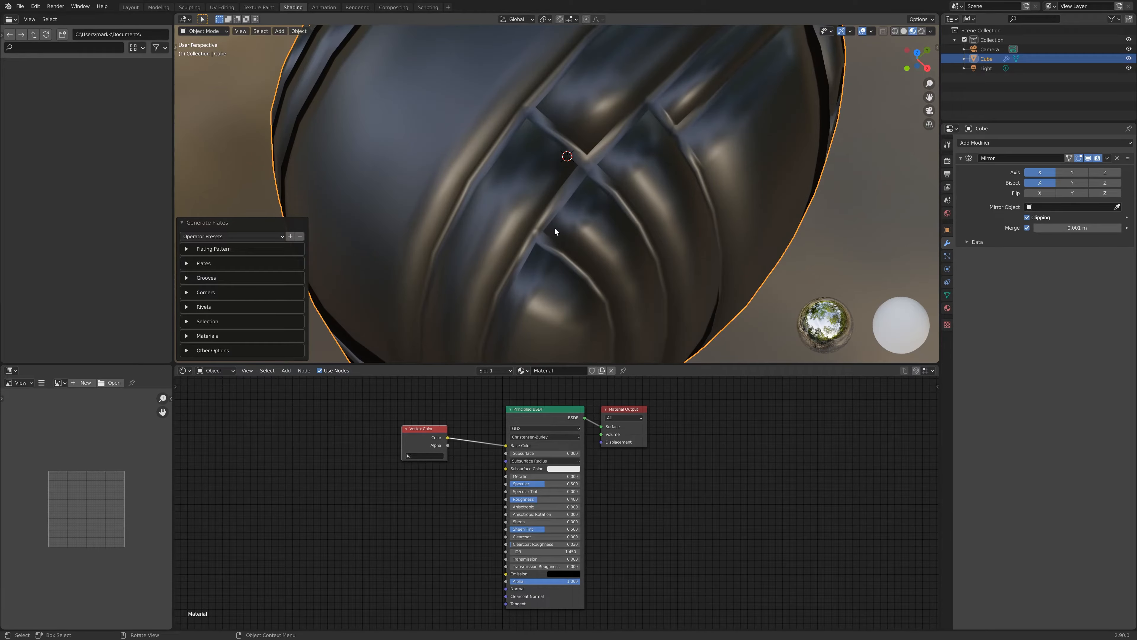
{"action": "scroll", "coordinate": [566, 224], "scroll_direction": "down", "scroll_amount": 5}
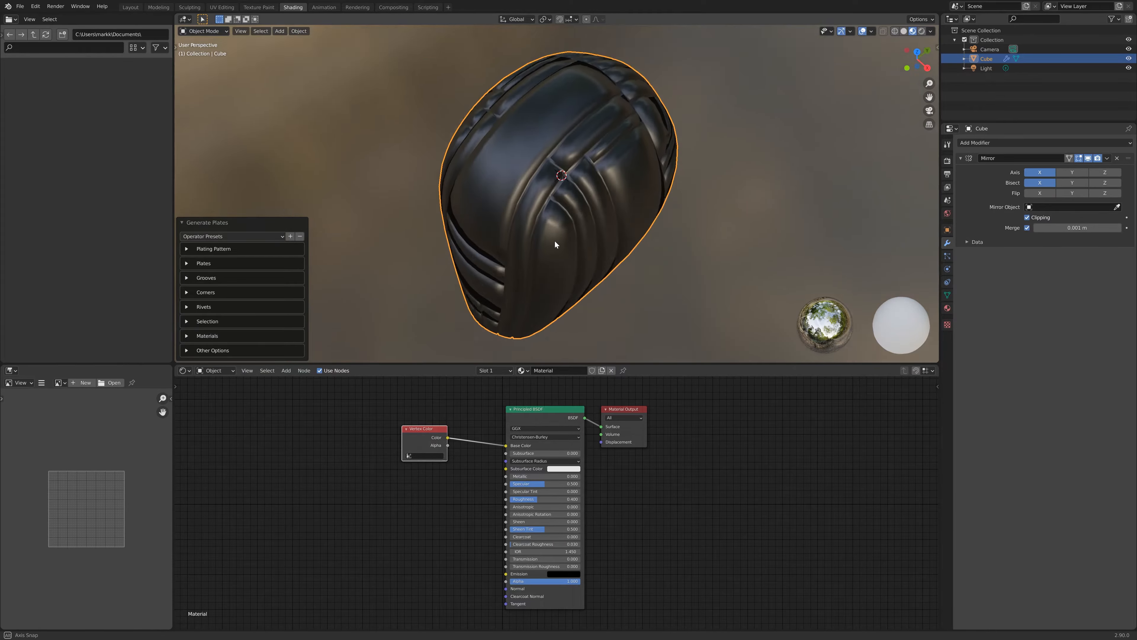
{"action": "middle_click_drag", "start_coordinate": [554, 241], "coordinate": [556, 121]}
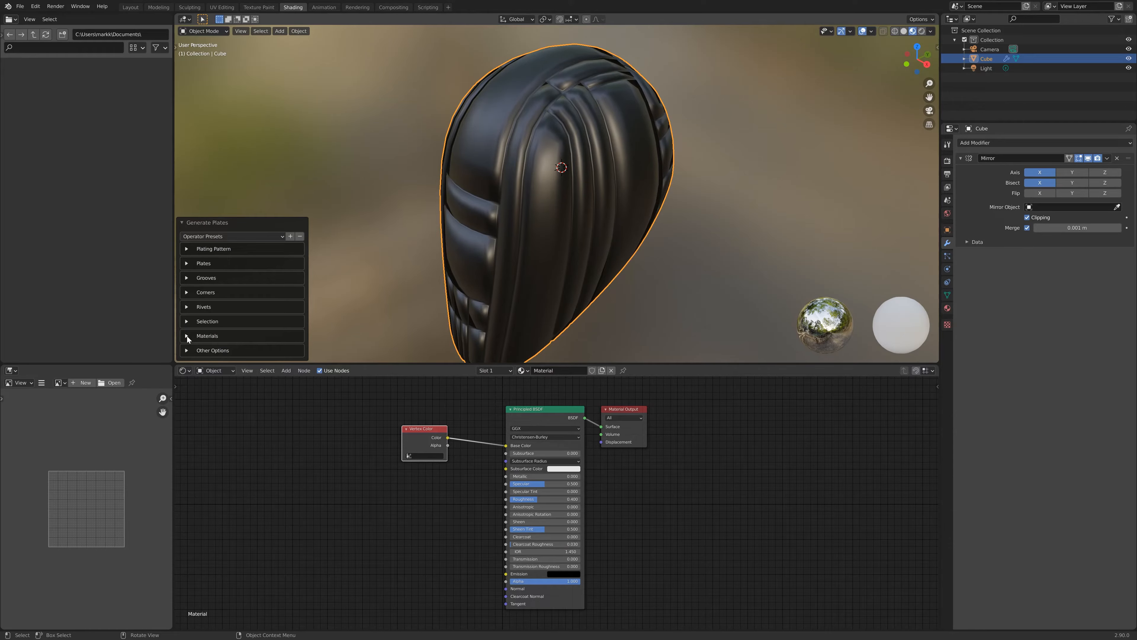
- Enable Edge Split under Other Options in the Generate Plates panel
{"action": "left_click", "coordinate": [187, 352]}
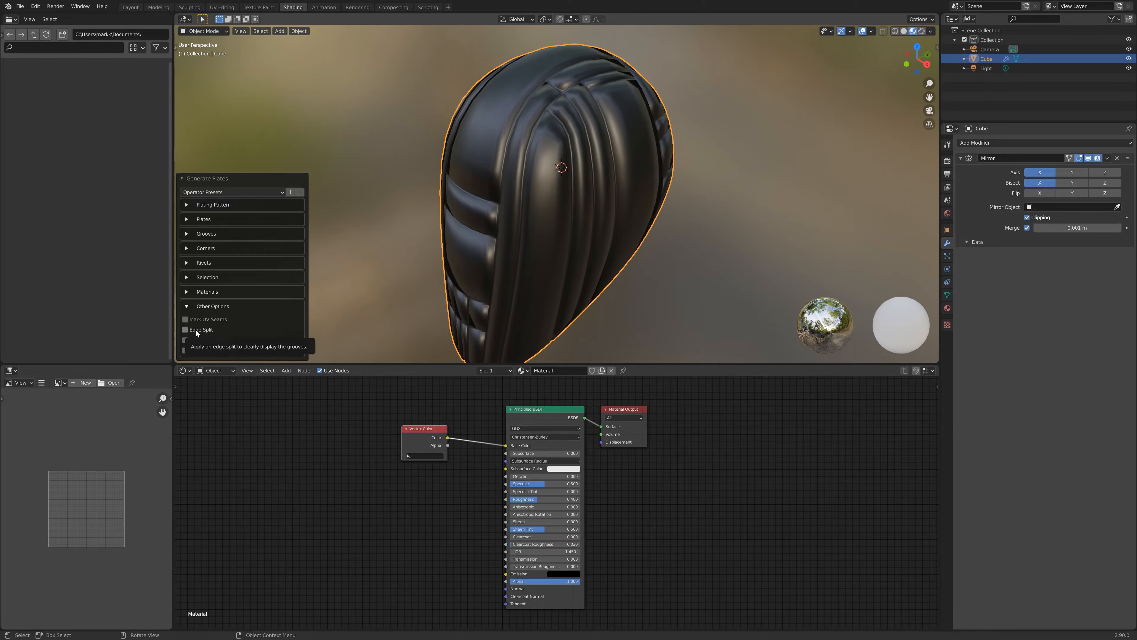
{"action": "left_click", "coordinate": [184, 330]}
{"action": "mouse_move", "coordinate": [548, 211]}
{"action": "middle_mouse_down"}
{"action": "mouse_move", "coordinate": [584, 155]}
{"action": "mouse_move", "coordinate": [556, 165]}
{"action": "mouse_move", "coordinate": [557, 154]}
{"action": "mouse_move", "coordinate": [581, 142]}
{"action": "mouse_move", "coordinate": [665, 246]}
{"action": "mouse_move", "coordinate": [670, 270]}
{"action": "mouse_move", "coordinate": [618, 274]}
{"action": "mouse_move", "coordinate": [497, 209]}
{"action": "mouse_move", "coordinate": [543, 216]}
{"action": "mouse_move", "coordinate": [567, 169]}
{"action": "mouse_move", "coordinate": [568, 244]}
{"action": "mouse_move", "coordinate": [662, 204]}
{"action": "mouse_move", "coordinate": [583, 178]}
{"action": "mouse_move", "coordinate": [539, 214]}
{"action": "mouse_move", "coordinate": [596, 200]}
{"action": "mouse_move", "coordinate": [507, 210]}
{"action": "middle_mouse_up"}
{"action": "scroll", "coordinate": [581, 143], "scroll_direction": "up", "scroll_amount": 5}
{"action": "scroll", "coordinate": [541, 216], "scroll_direction": "down", "scroll_amount": 3}
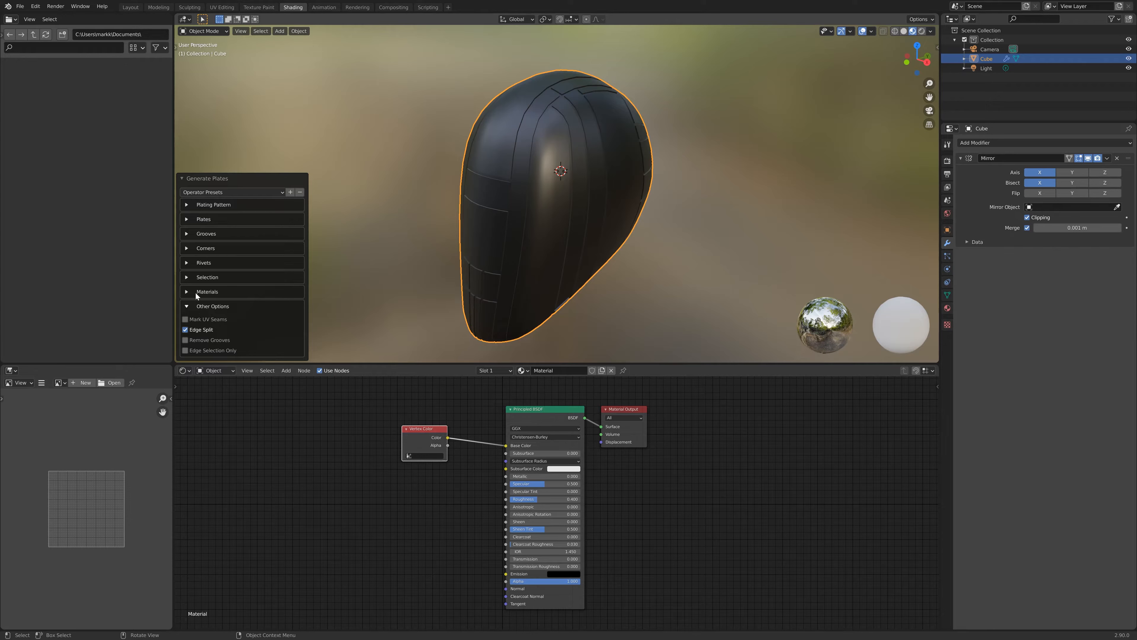
- Assign Material.001 as the groove material for the plating
{"action": "left_click", "coordinate": [186, 292]}
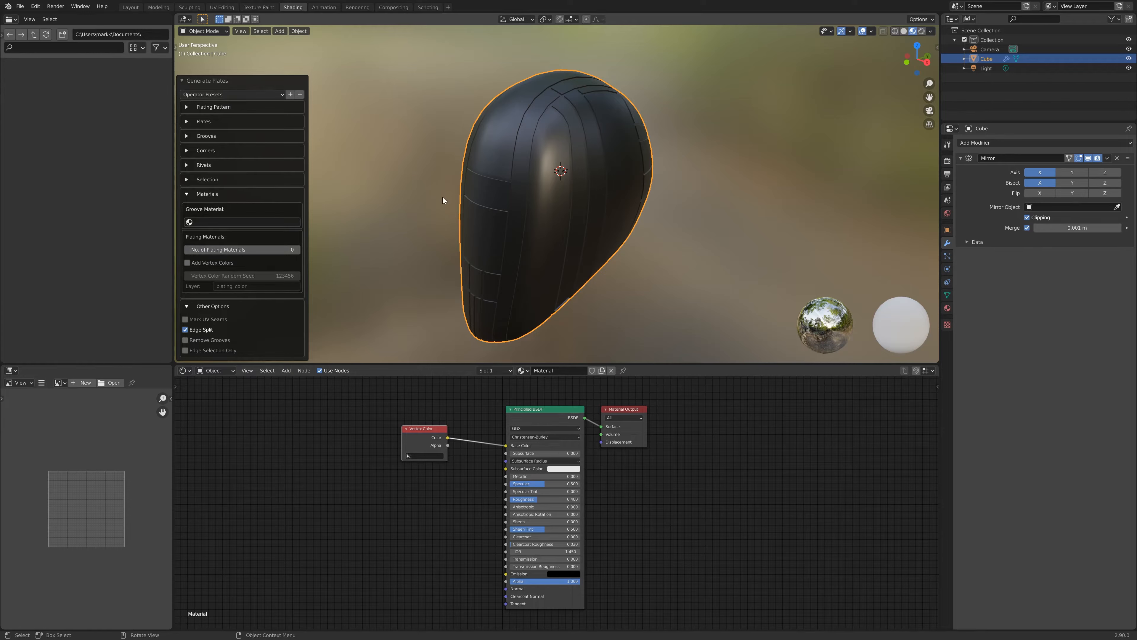
{"action": "left_click", "coordinate": [265, 220]}
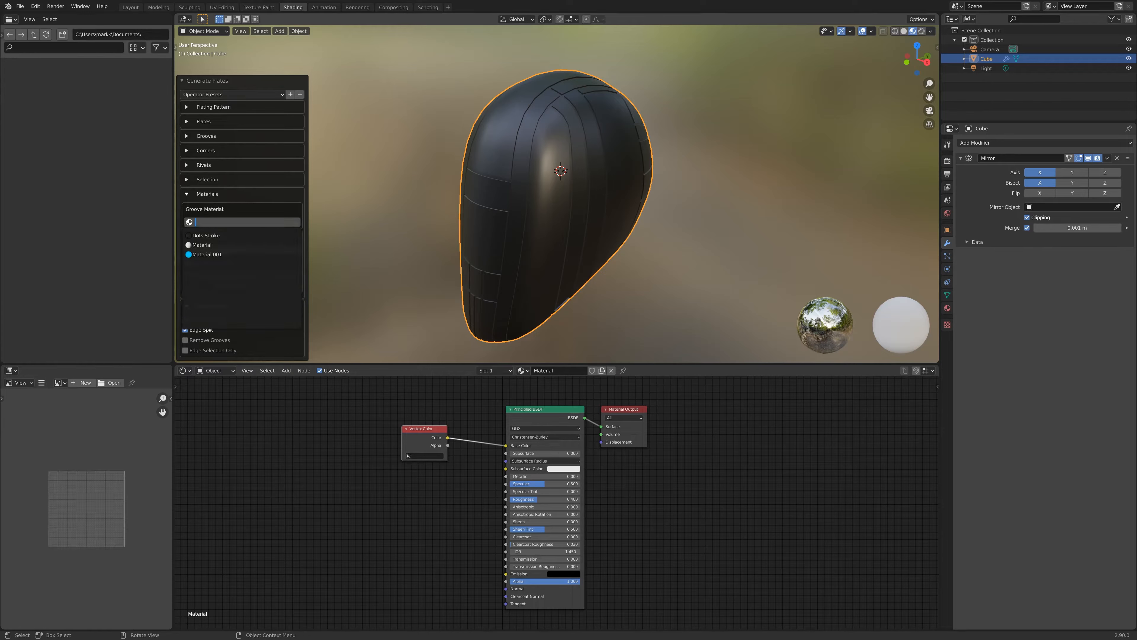
{"action": "key", "text": "Down"}
{"action": "key", "text": "Down"}
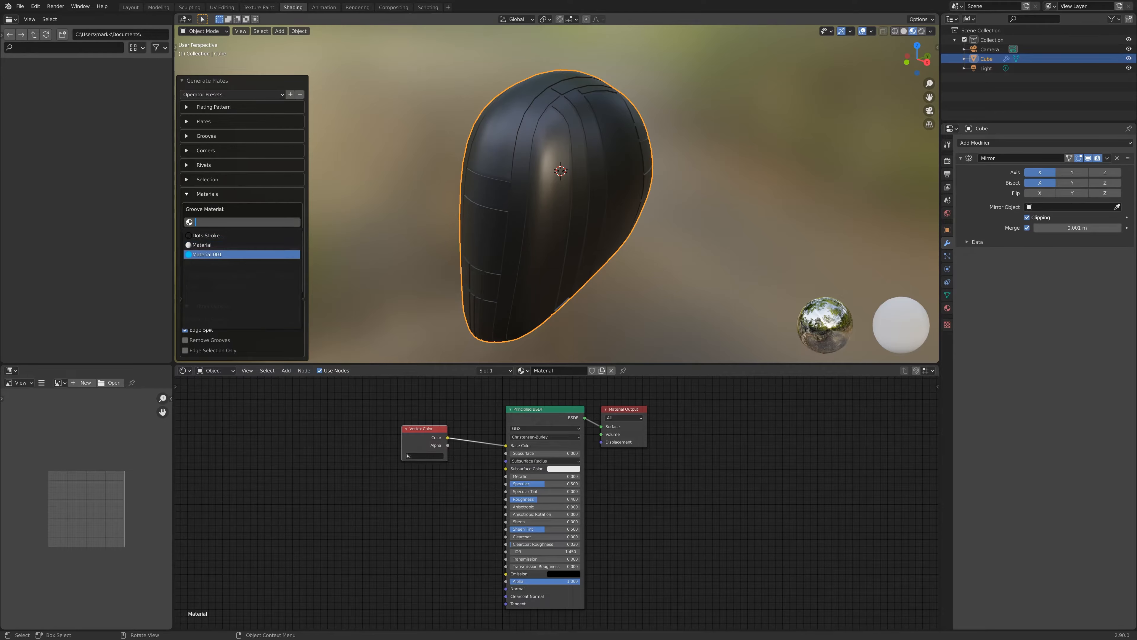
{"action": "key", "text": "Return"}
{"action": "mouse_move", "coordinate": [602, 265]}
{"action": "middle_mouse_down"}
{"action": "mouse_move", "coordinate": [572, 227]}
{"action": "mouse_move", "coordinate": [465, 202]}
{"action": "mouse_move", "coordinate": [461, 229]}
{"action": "mouse_move", "coordinate": [405, 270]}
{"action": "mouse_move", "coordinate": [245, 242]}
{"action": "mouse_move", "coordinate": [497, 266]}
{"action": "mouse_move", "coordinate": [622, 260]}
{"action": "mouse_move", "coordinate": [620, 322]}
{"action": "mouse_move", "coordinate": [619, 31]}
{"action": "mouse_move", "coordinate": [664, 257]}
{"action": "mouse_move", "coordinate": [741, 229]}
{"action": "mouse_move", "coordinate": [648, 202]}
{"action": "mouse_move", "coordinate": [587, 246]}
{"action": "mouse_move", "coordinate": [610, 247]}
{"action": "middle_mouse_up"}
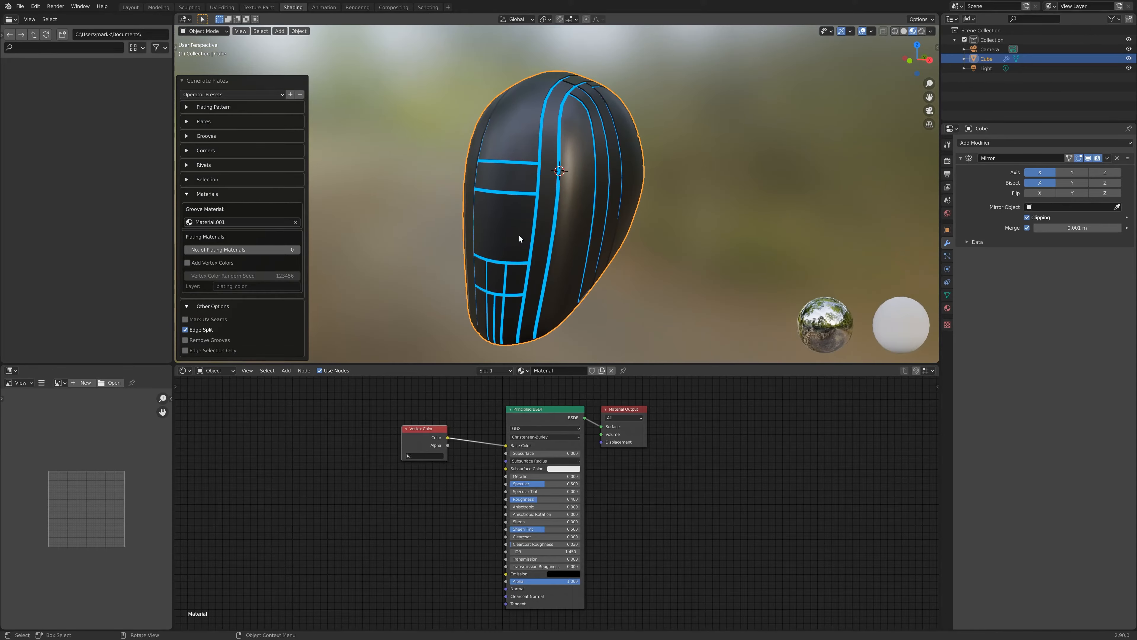
- Step the plating pattern's random seed up several times to vary the plate layout
{"action": "left_click", "coordinate": [186, 108]}
{"action": "left_click", "coordinate": [299, 119]}
{"action": "left_click", "coordinate": [299, 119]}
{"action": "left_click", "coordinate": [299, 119]}
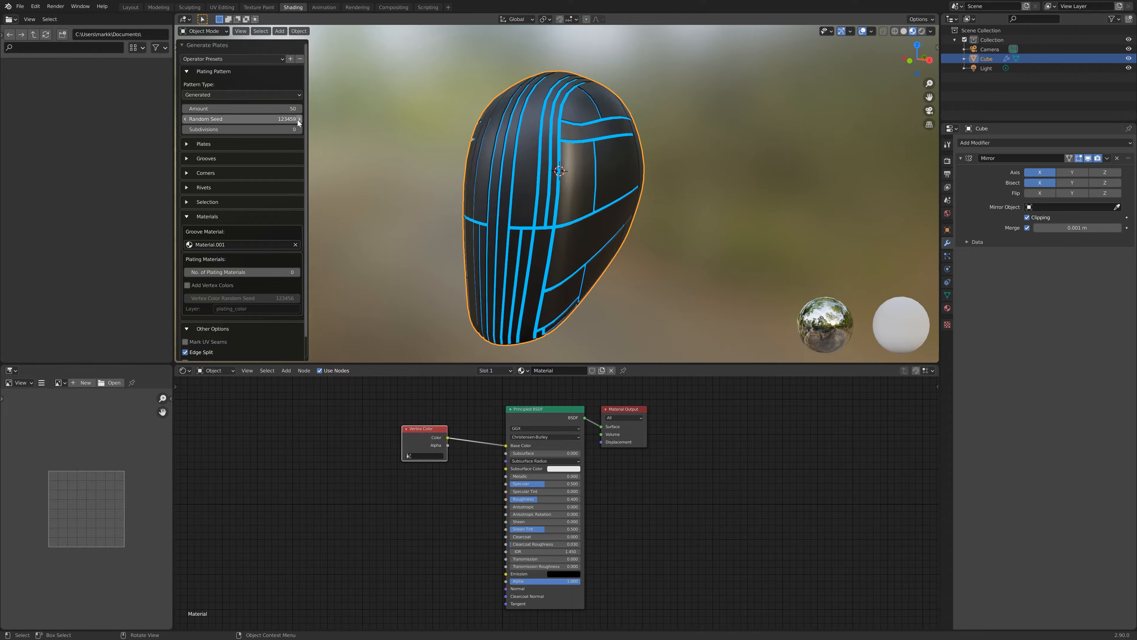
{"action": "left_click", "coordinate": [299, 119]}
{"action": "left_click", "coordinate": [299, 119]}
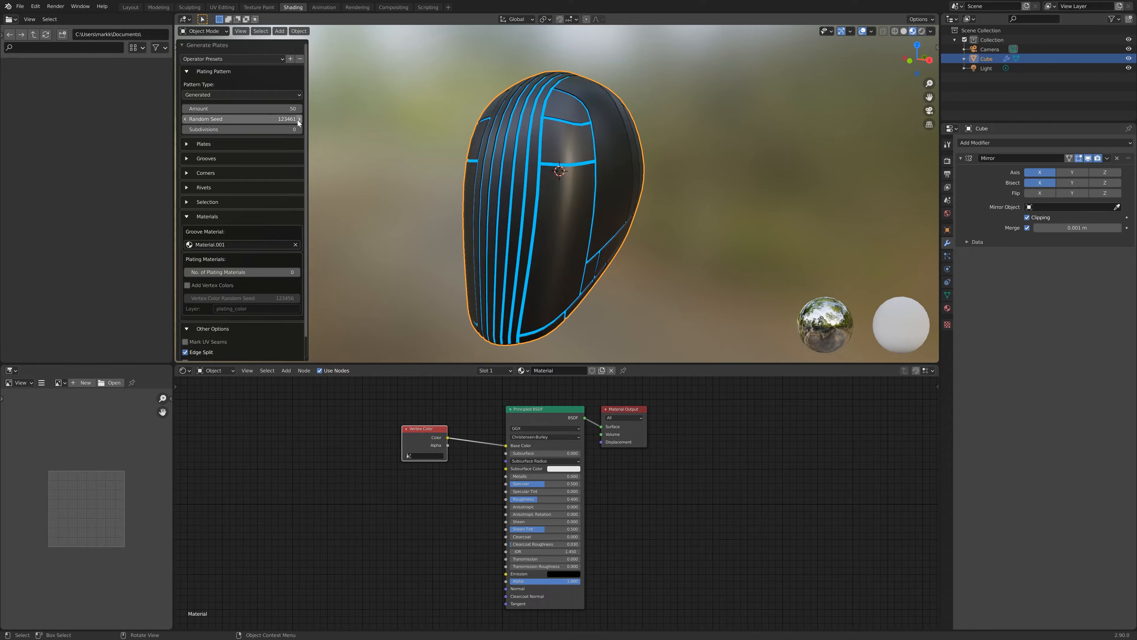
{"action": "left_click", "coordinate": [299, 119]}
{"action": "middle_click_drag", "start_coordinate": [569, 246], "coordinate": [550, 152]}
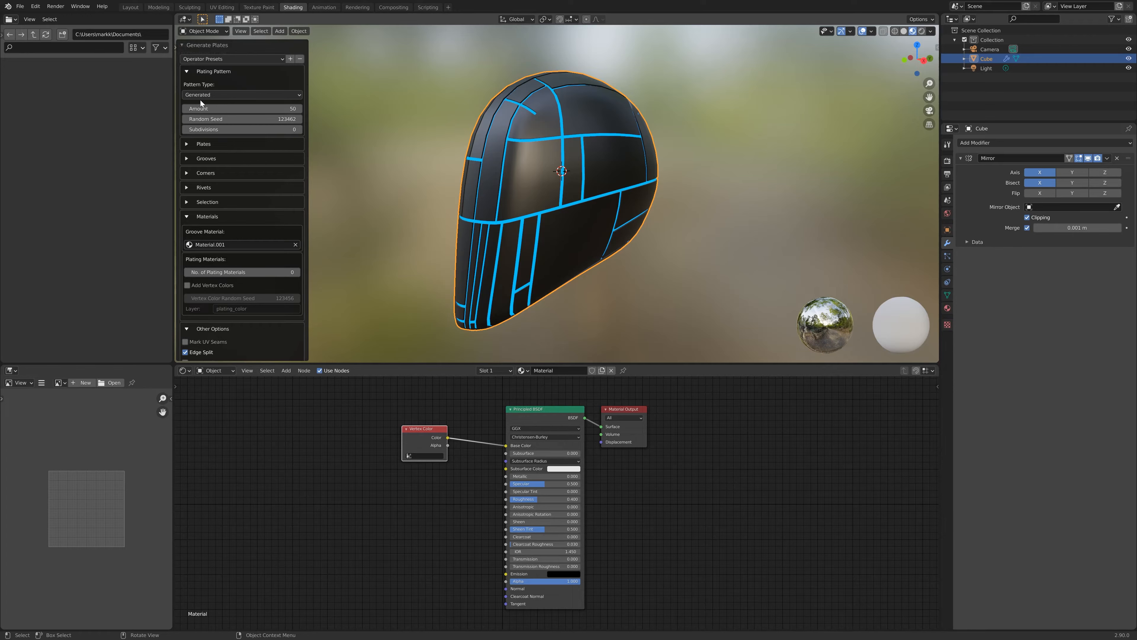
- Switch the plating pattern type to Triangular and raise its random seed by one
{"action": "left_click", "coordinate": [231, 93]}
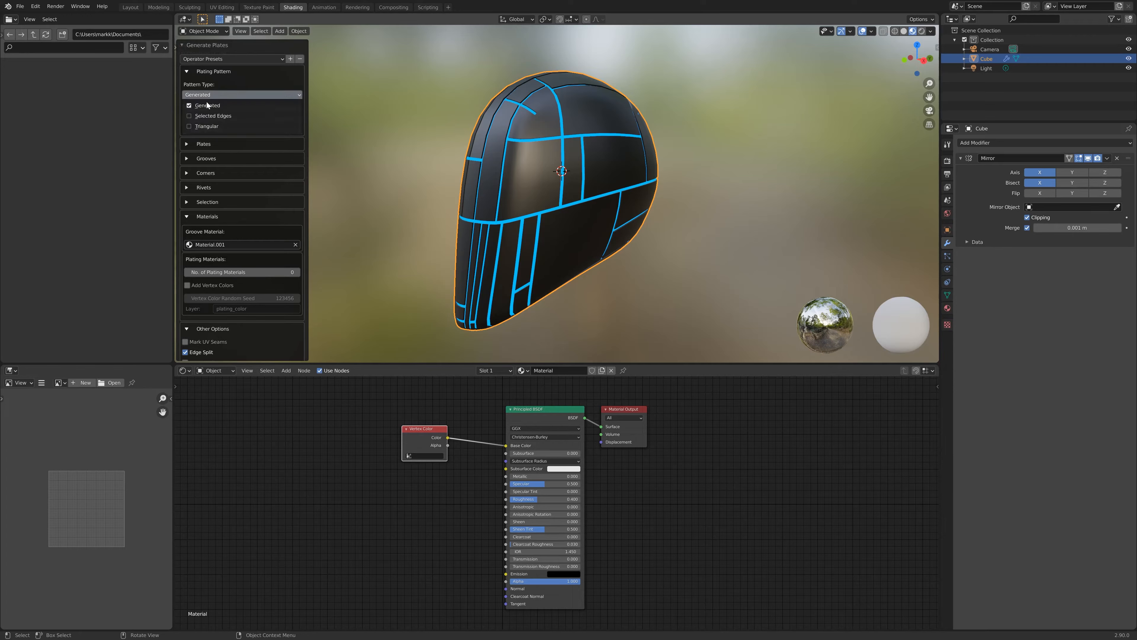
{"action": "left_click", "coordinate": [210, 126]}
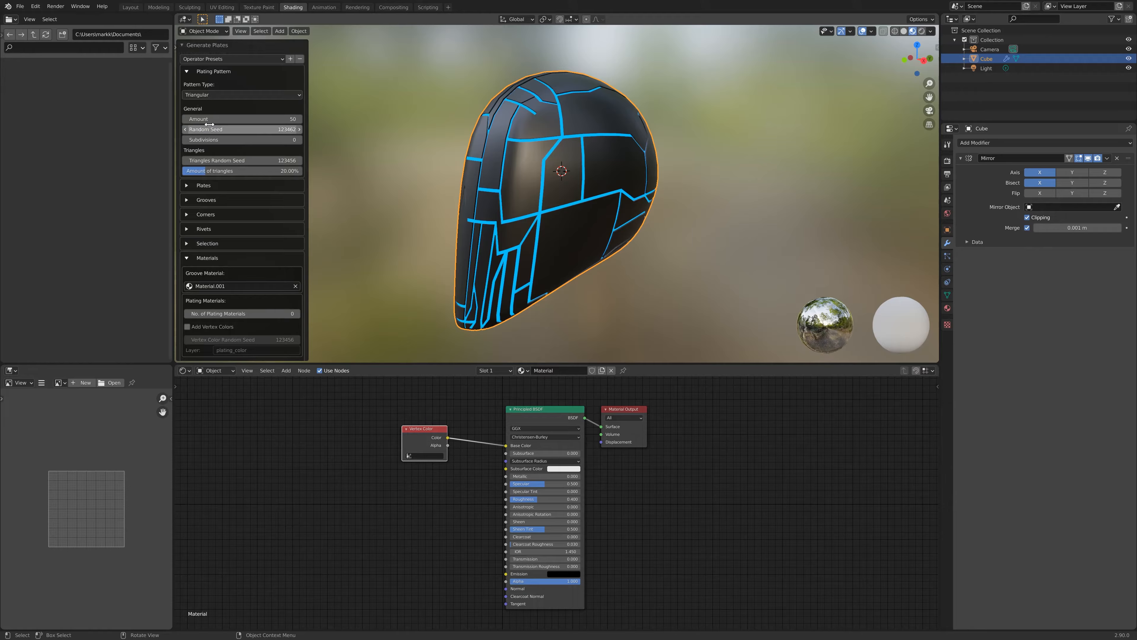
{"action": "middle_click_drag", "start_coordinate": [545, 205], "coordinate": [618, 211]}
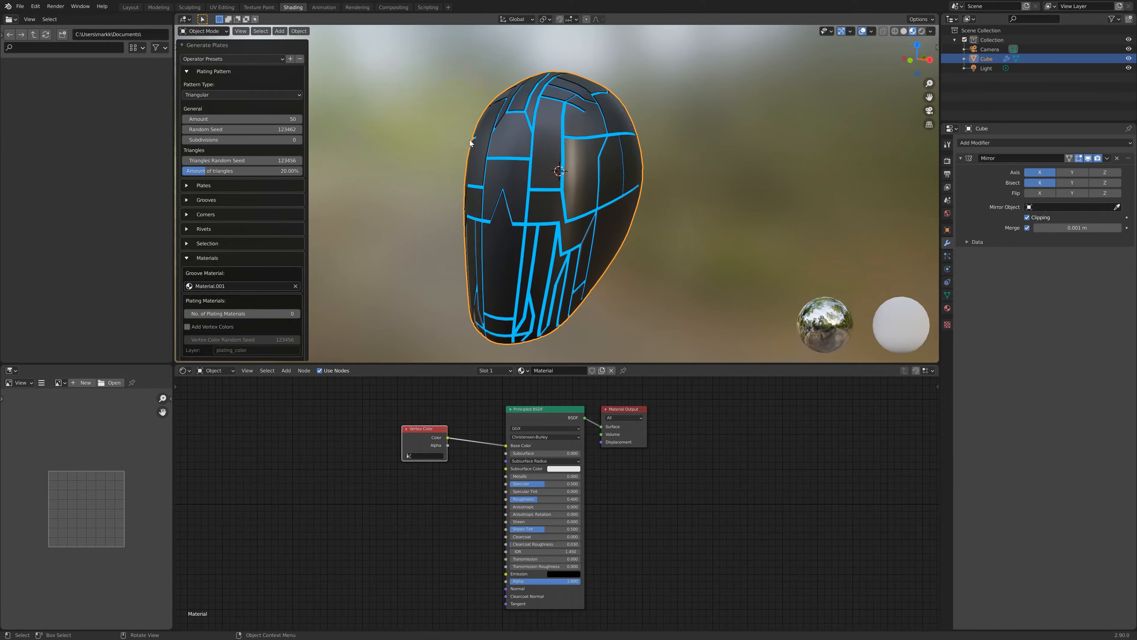
{"action": "left_click", "coordinate": [300, 129]}
- Set the plates' Max Height to 0.020 and Min Height to -0.020
{"action": "middle_click_drag", "start_coordinate": [370, 148], "coordinate": [567, 197]}
{"action": "middle_click_drag", "start_coordinate": [515, 232], "coordinate": [535, 199]}
{"action": "middle_click_drag", "start_coordinate": [518, 241], "coordinate": [481, 252]}
{"action": "scroll", "coordinate": [564, 206], "scroll_direction": "up", "scroll_amount": 1}
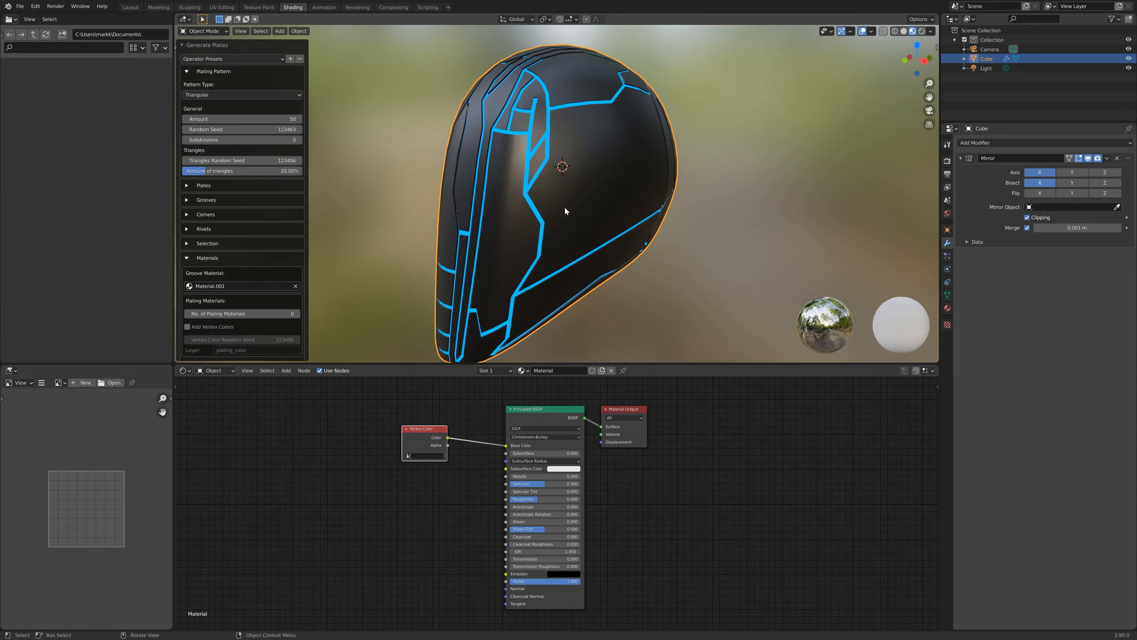
{"action": "scroll", "coordinate": [565, 211], "scroll_direction": "up", "scroll_amount": 3}
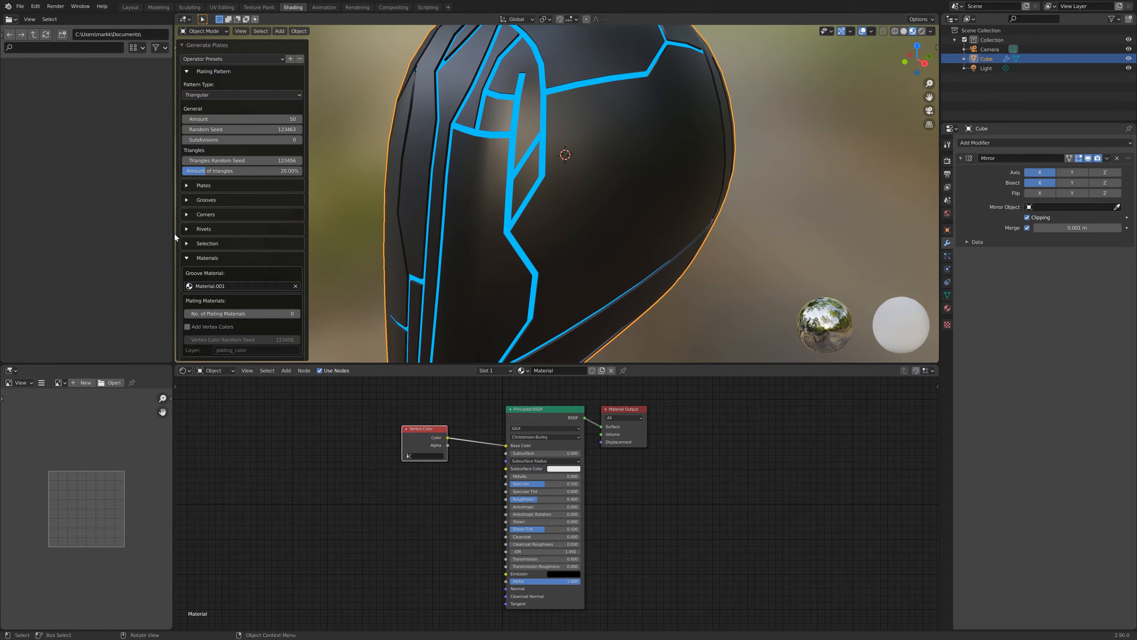
{"action": "mouse_move", "coordinate": [501, 200]}
{"action": "middle_mouse_down"}
{"action": "mouse_move", "coordinate": [527, 194]}
{"action": "mouse_move", "coordinate": [515, 197]}
{"action": "middle_mouse_up"}
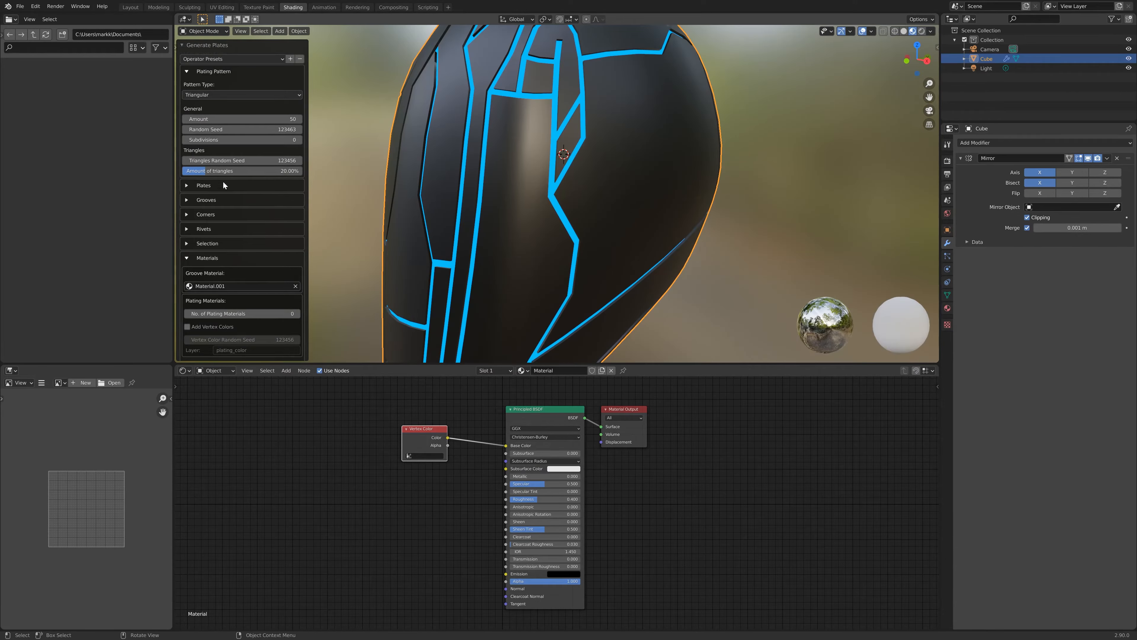
{"action": "left_click", "coordinate": [188, 187]}
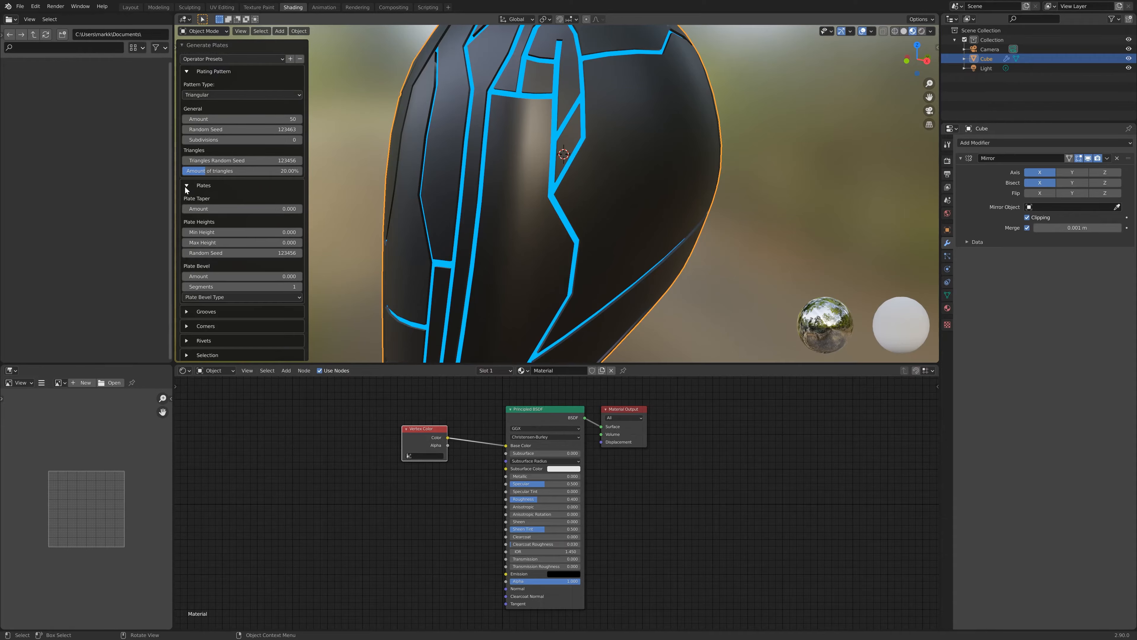
{"action": "mouse_move", "coordinate": [259, 242]}
{"action": "left_mouse_down"}
{"action": "mouse_move", "coordinate": [279, 241]}
{"action": "mouse_move", "coordinate": [257, 242]}
{"action": "left_mouse_up"}
{"action": "left_click", "coordinate": [256, 242]}
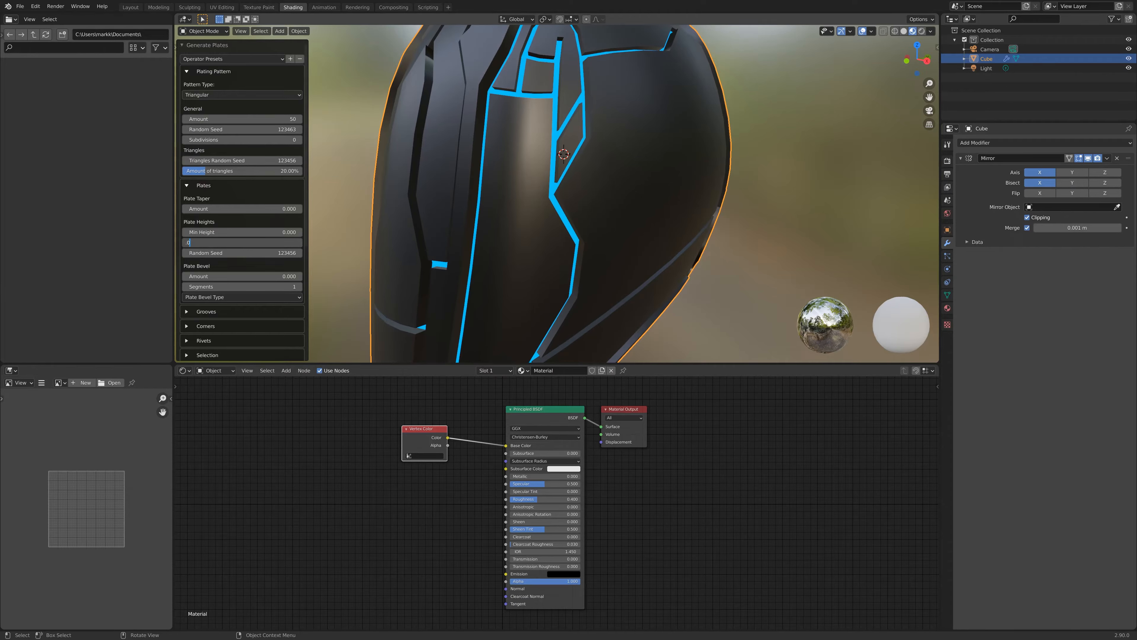
{"action": "key", "text": "Return"}
{"action": "left_click", "coordinate": [264, 232]}
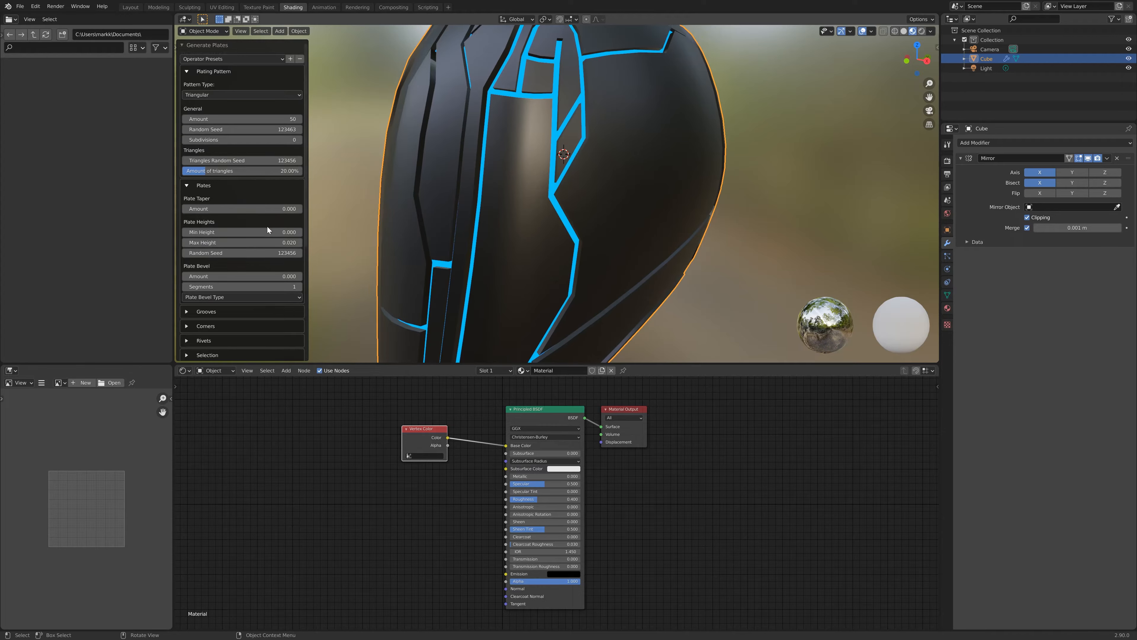
{"action": "type", "text": "0.0"}
{"action": "key", "text": "Return"}
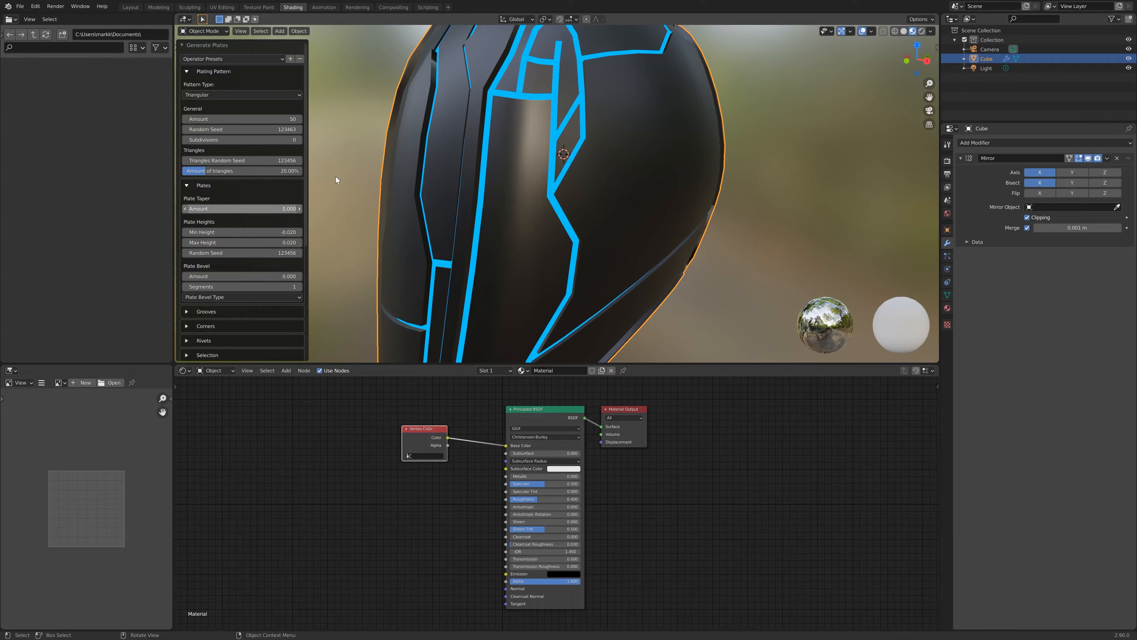
- Raise the plates' random seed to 123458
{"action": "middle_click_drag", "start_coordinate": [523, 165], "coordinate": [555, 177]}
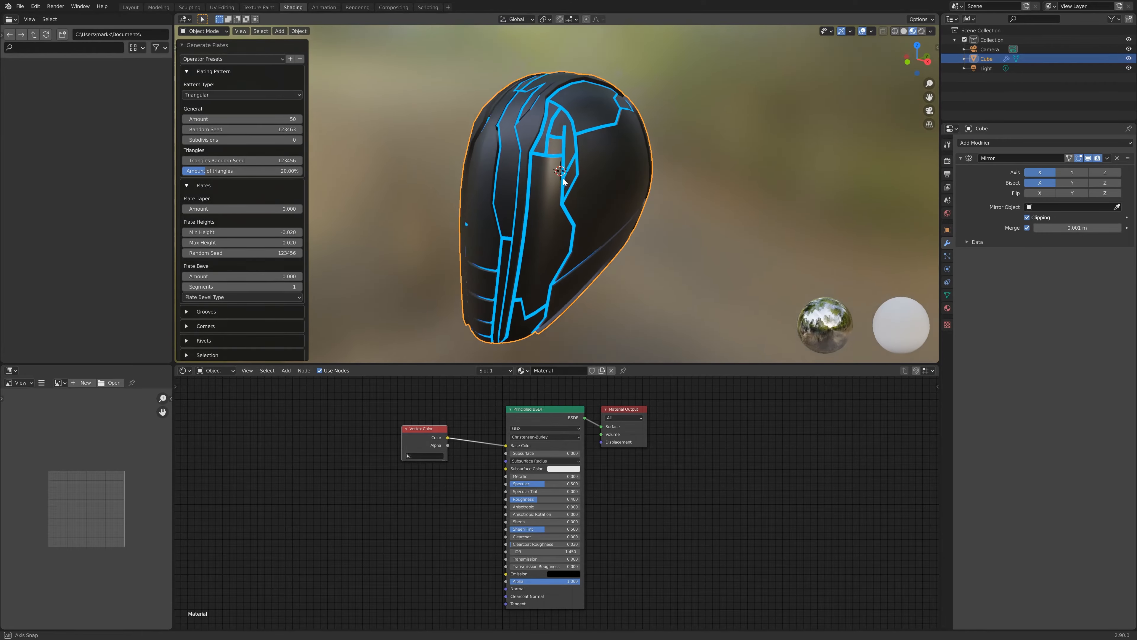
{"action": "left_click", "coordinate": [299, 253]}
{"action": "left_click", "coordinate": [299, 254]}
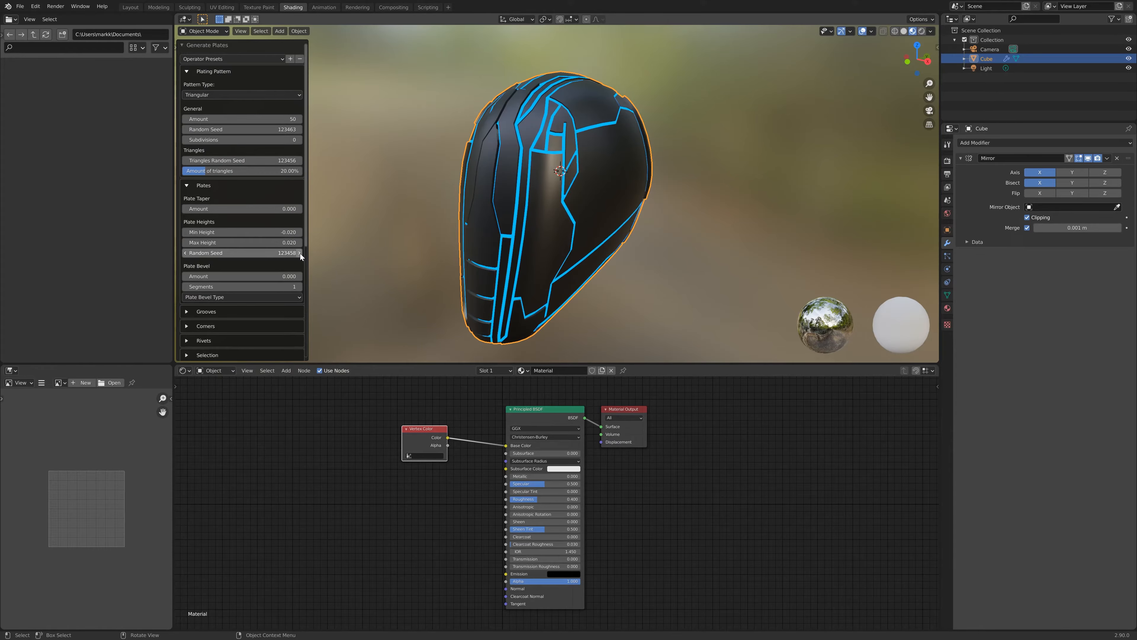
{"action": "middle_click_drag", "start_coordinate": [567, 188], "coordinate": [643, 206]}
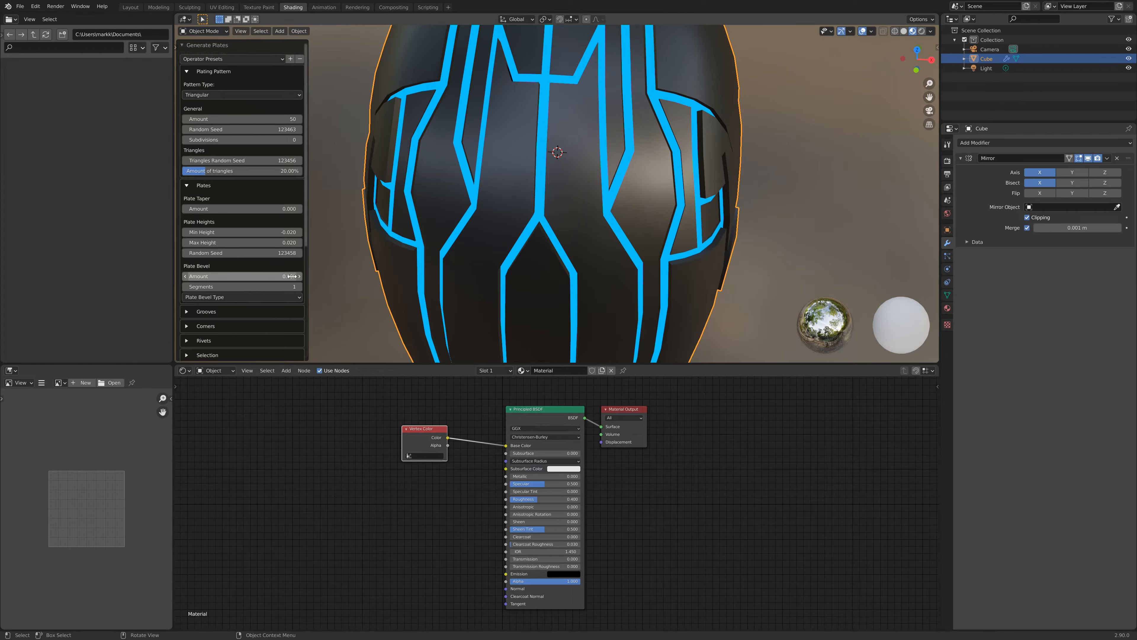
- Set the plate bevel amount to 0.01
{"action": "left_click", "coordinate": [196, 276]}
{"action": "type", "text": "0"}
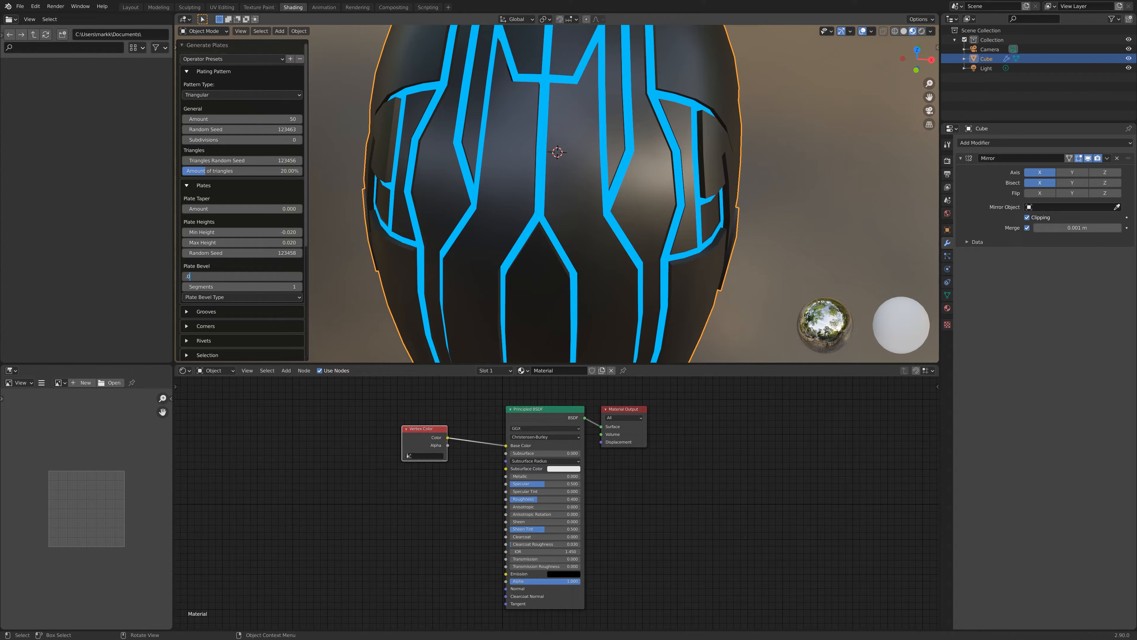
{"action": "type", "text": ".01"}
{"action": "key", "text": "Return"}
- Increase the plate bevel segments to 3
{"action": "mouse_move", "coordinate": [580, 146]}
{"action": "middle_mouse_down"}
{"action": "mouse_move", "coordinate": [579, 108]}
{"action": "mouse_move", "coordinate": [600, 133]}
{"action": "mouse_move", "coordinate": [585, 148]}
{"action": "middle_mouse_up"}
{"action": "scroll", "coordinate": [601, 127], "scroll_direction": "up", "scroll_amount": 2}
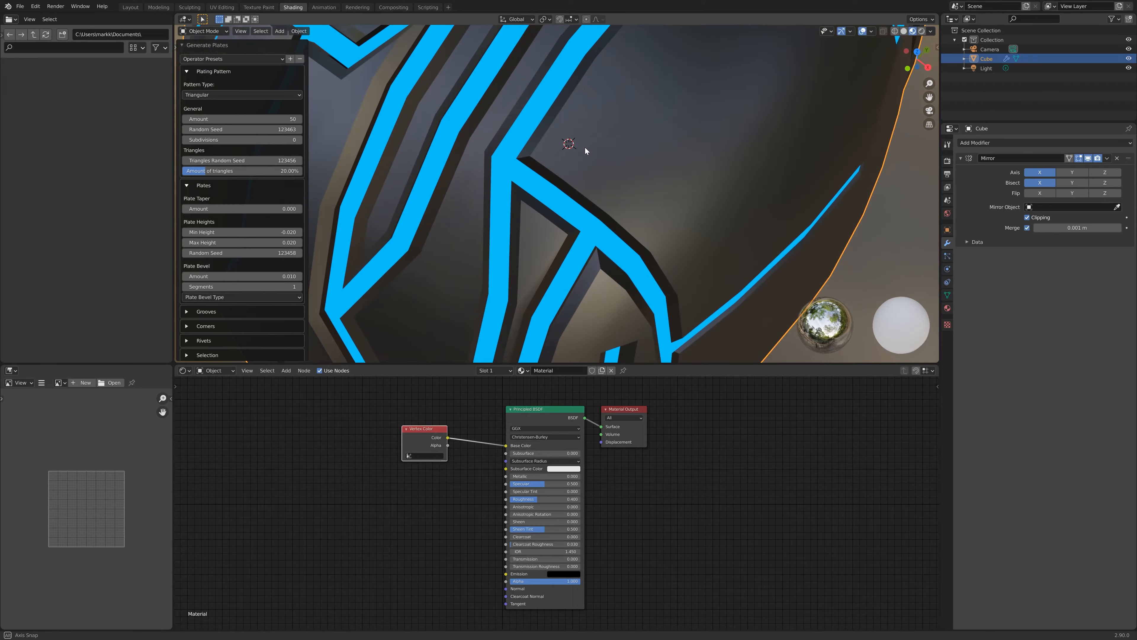
{"action": "scroll", "coordinate": [591, 166], "scroll_direction": "down", "scroll_amount": 5}
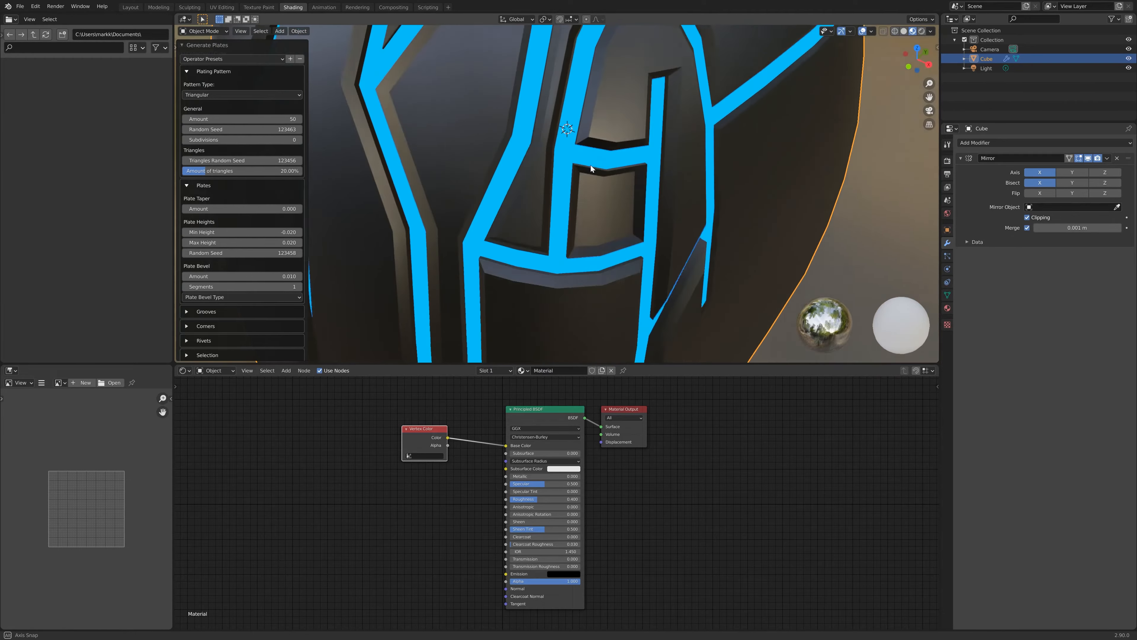
{"action": "middle_click_drag", "start_coordinate": [591, 164], "coordinate": [588, 131]}
{"action": "scroll", "coordinate": [588, 131], "scroll_direction": "down", "scroll_amount": 3}
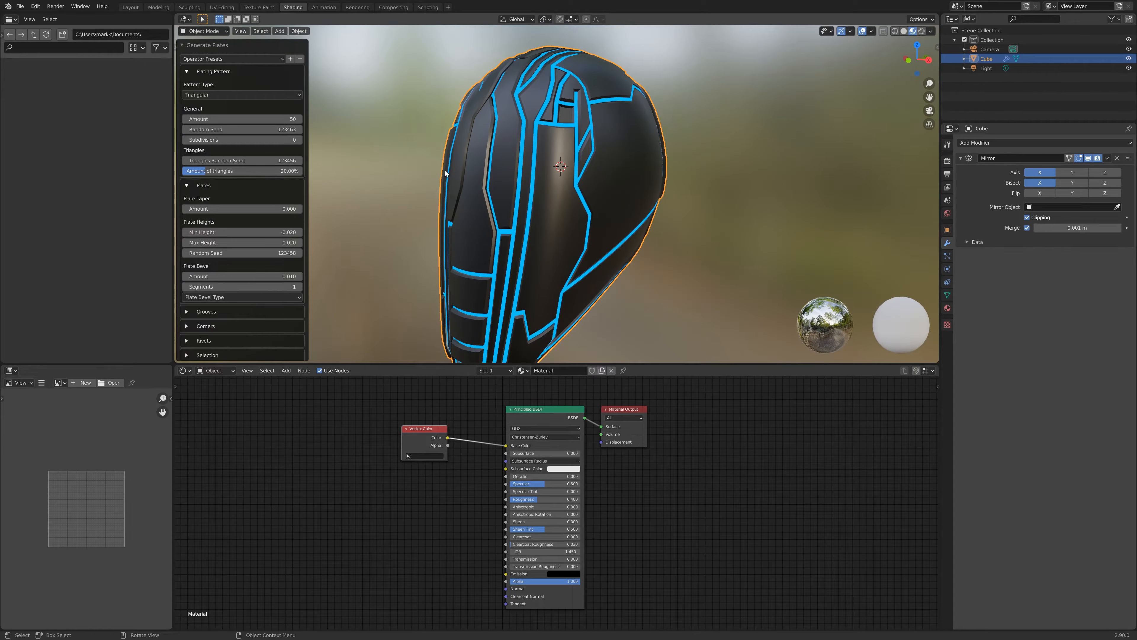
{"action": "left_click", "coordinate": [299, 287]}
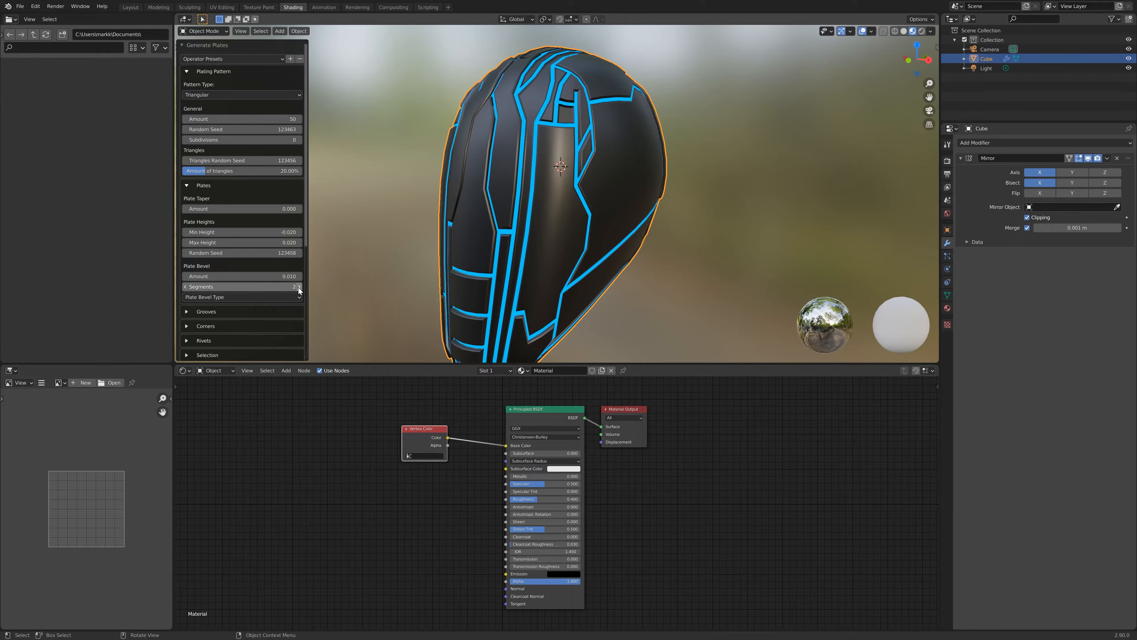
{"action": "left_click", "coordinate": [299, 287]}
{"action": "scroll", "coordinate": [603, 159], "scroll_direction": "up", "scroll_amount": 3}
{"action": "middle_click_drag", "start_coordinate": [636, 146], "coordinate": [605, 140]}
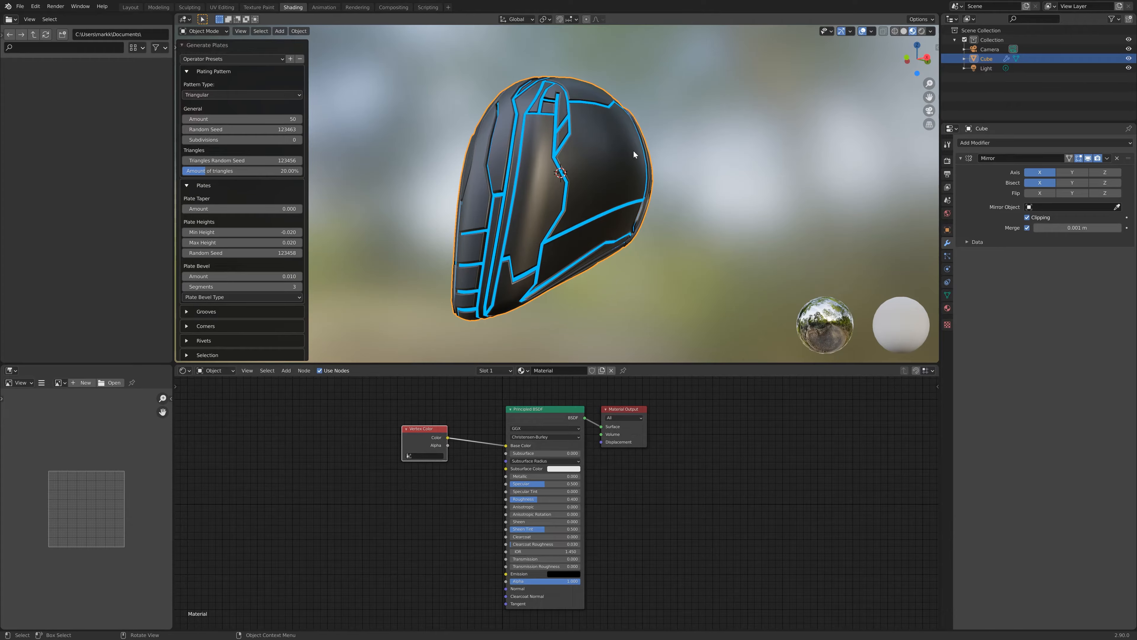
- Save the current Generate Plates settings as an operator preset named Helmet_preset
{"action": "left_click", "coordinate": [187, 70]}
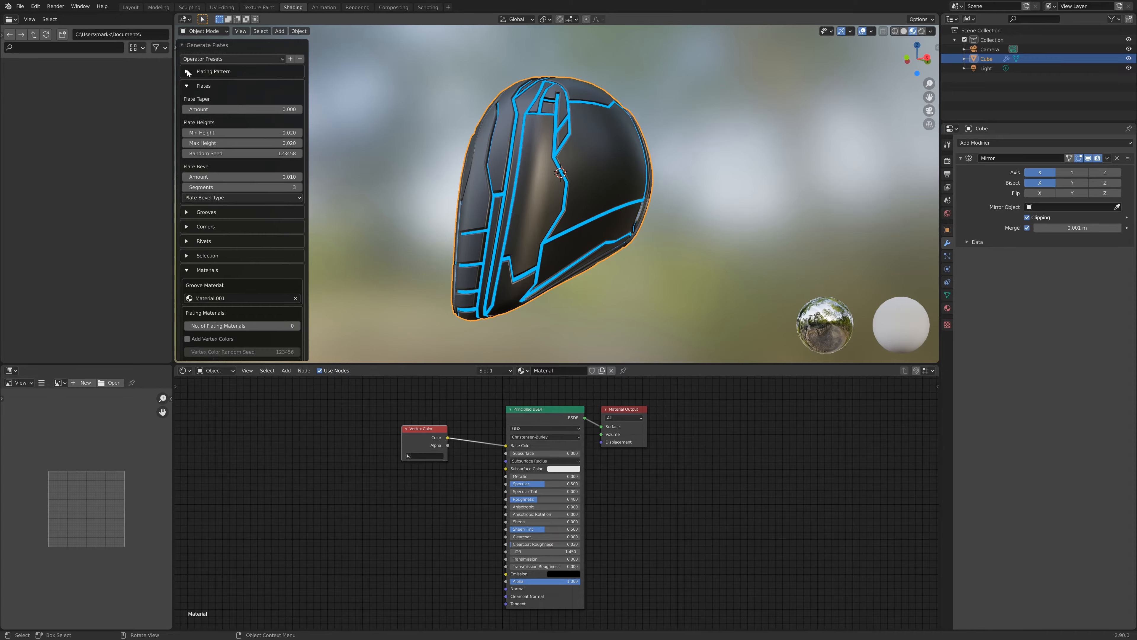
{"action": "left_click", "coordinate": [290, 59]}
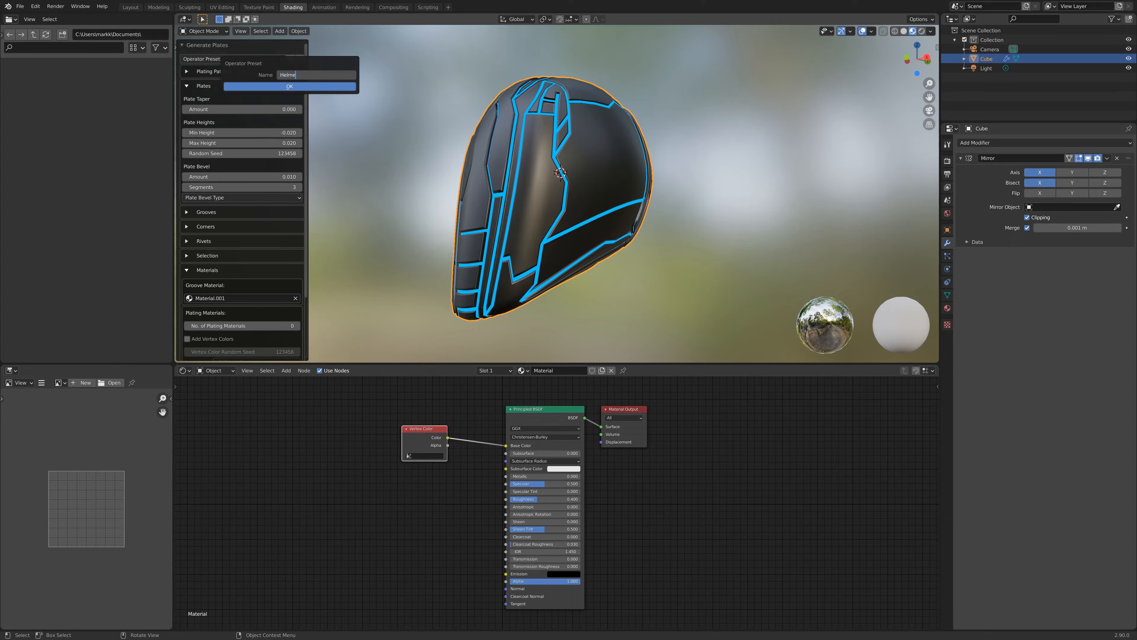
{"action": "type", "text": "Helmet_preset"}
{"action": "left_click", "coordinate": [289, 86]}
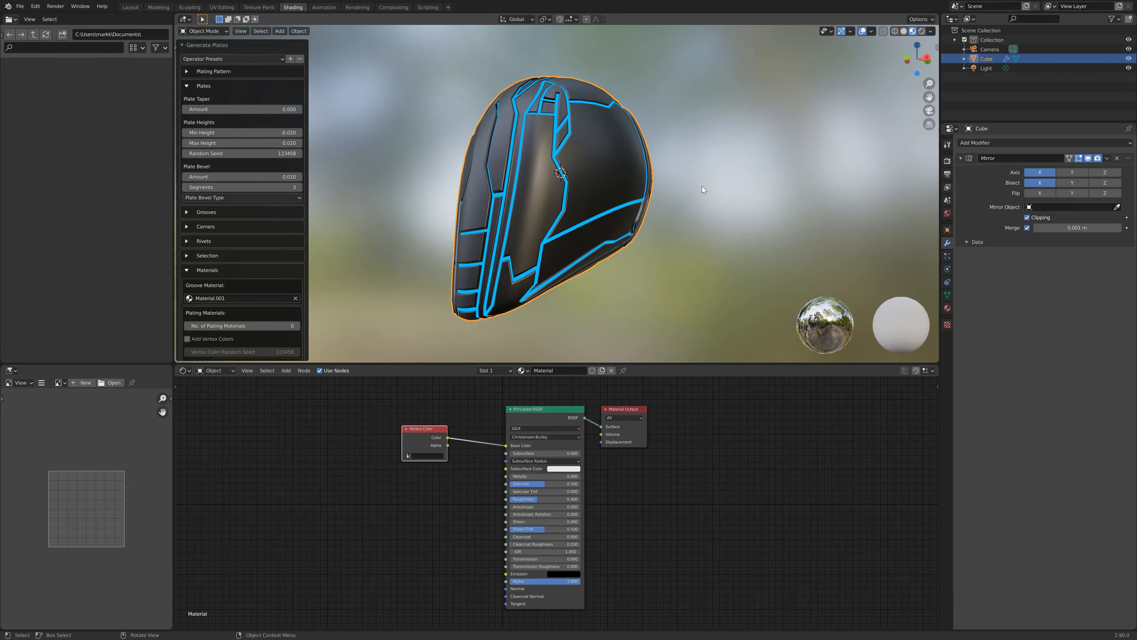
- Switch the viewport to Rendered shading and open the Render properties
{"action": "left_click", "coordinate": [923, 31]}
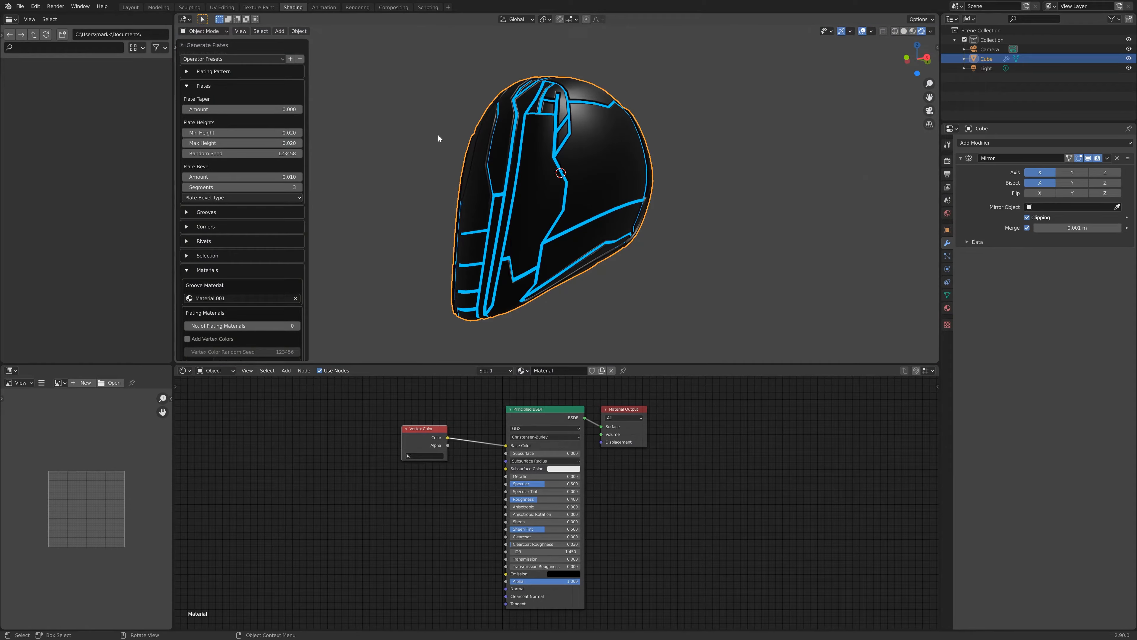
{"action": "mouse_move", "coordinate": [659, 161]}
{"action": "middle_mouse_down"}
{"action": "mouse_move", "coordinate": [645, 215]}
{"action": "mouse_move", "coordinate": [609, 206]}
{"action": "mouse_move", "coordinate": [649, 175]}
{"action": "middle_mouse_up"}
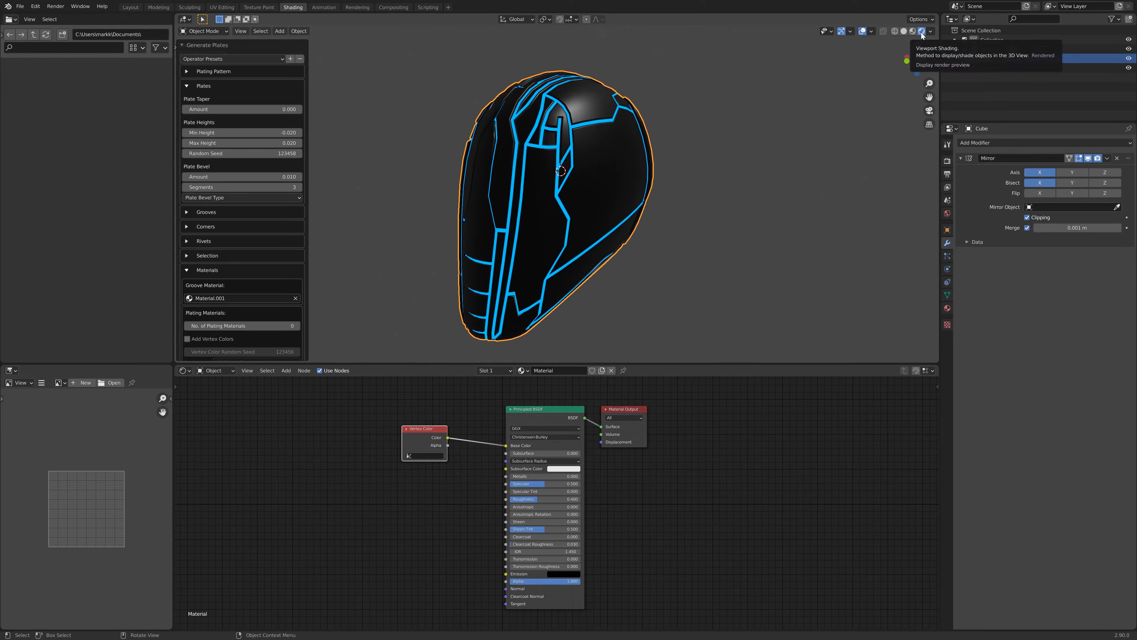
{"action": "mouse_move", "coordinate": [630, 225]}
{"action": "middle_mouse_down"}
{"action": "mouse_move", "coordinate": [693, 227]}
{"action": "mouse_move", "coordinate": [777, 160]}
{"action": "mouse_move", "coordinate": [718, 170]}
{"action": "mouse_move", "coordinate": [644, 227]}
{"action": "mouse_move", "coordinate": [597, 212]}
{"action": "mouse_move", "coordinate": [662, 227]}
{"action": "mouse_move", "coordinate": [642, 222]}
{"action": "middle_mouse_up"}
{"action": "scroll", "coordinate": [642, 222], "scroll_direction": "down", "scroll_amount": 1}
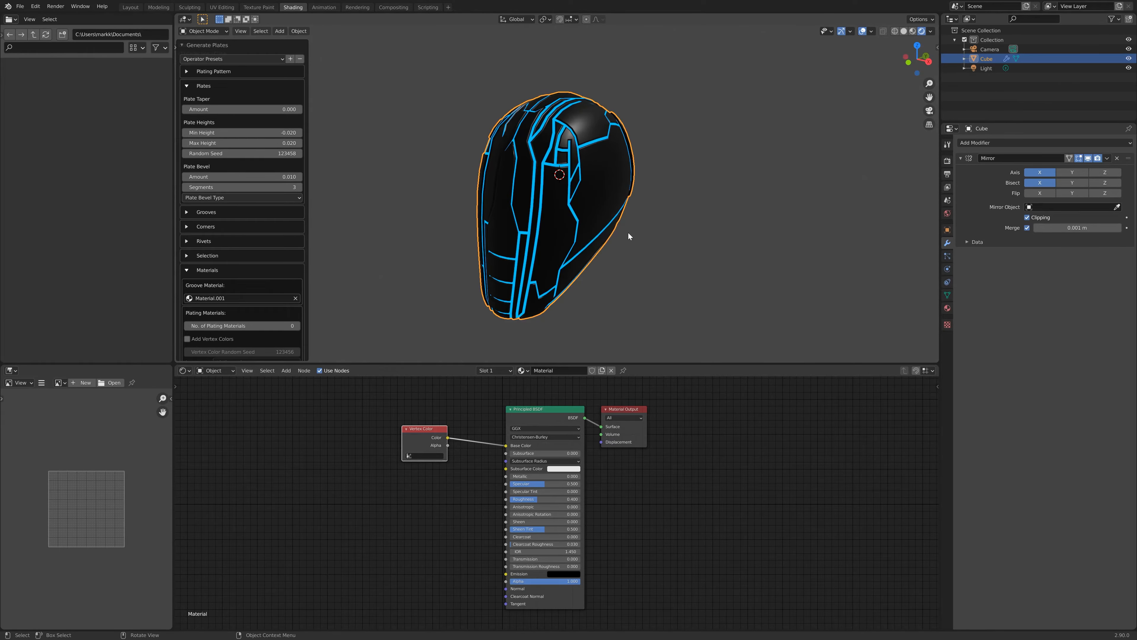
{"action": "left_click", "coordinate": [948, 161]}
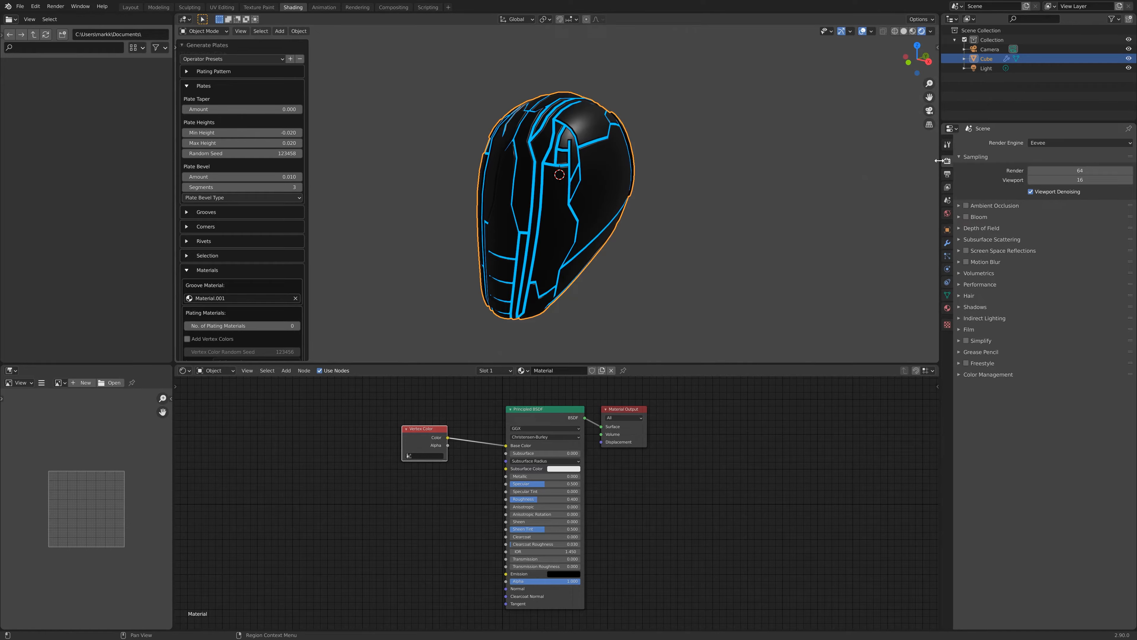
- Enable Bloom in the render settings
{"action": "left_click", "coordinate": [966, 217]}
{"action": "scroll", "coordinate": [579, 191], "scroll_direction": "up", "scroll_amount": 3}
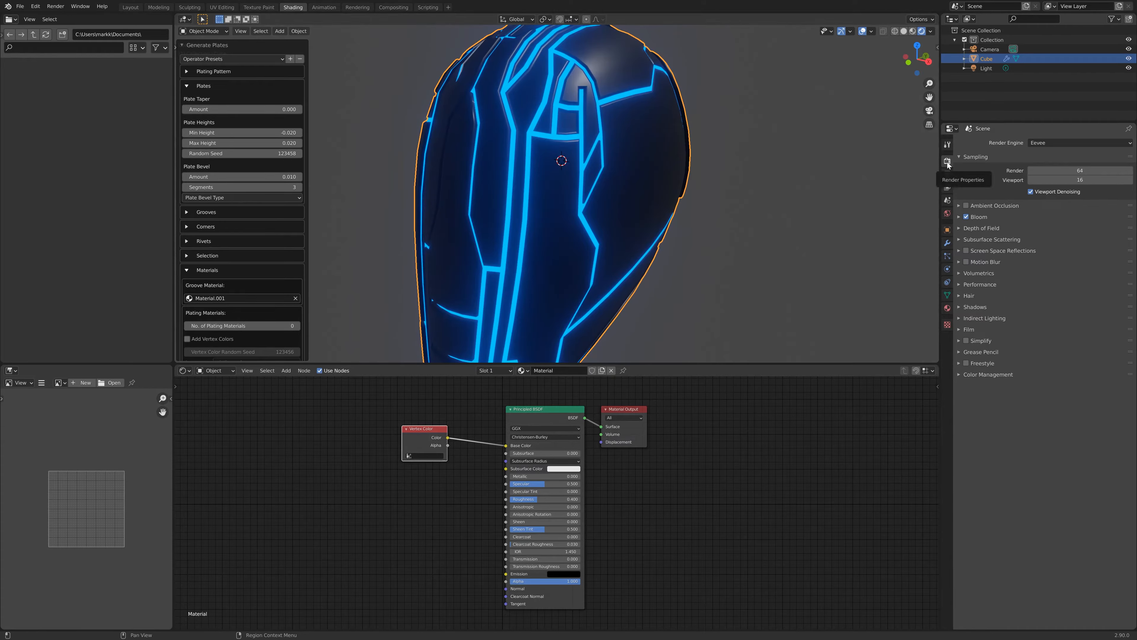
{"action": "scroll", "coordinate": [561, 224], "scroll_direction": "down", "scroll_amount": 3}
{"action": "middle_click_drag", "start_coordinate": [562, 224], "coordinate": [579, 167]}
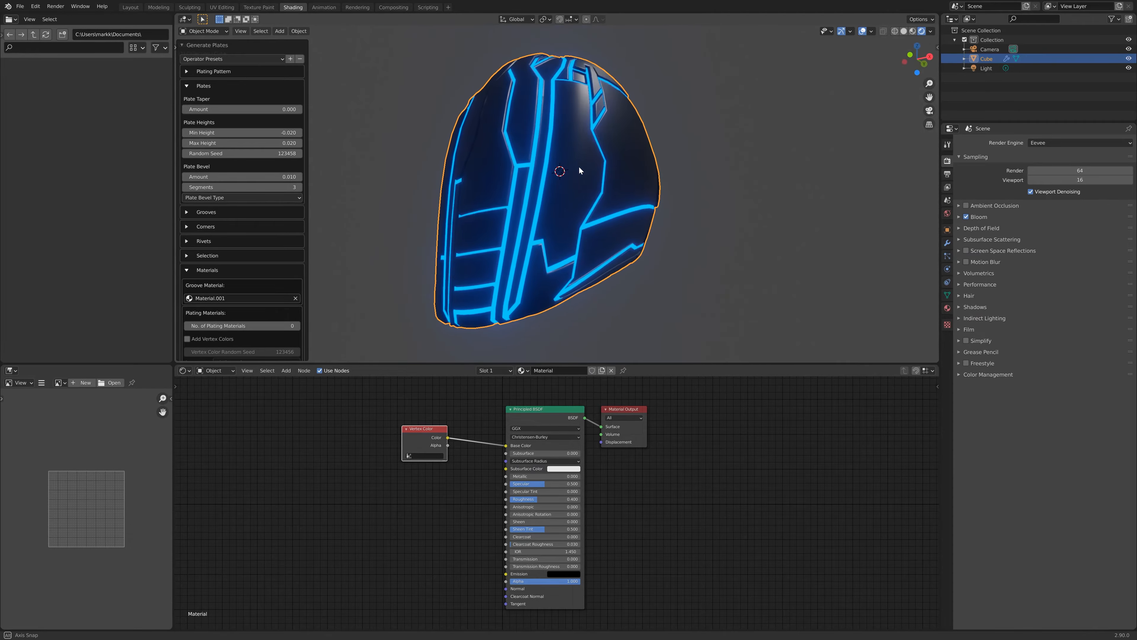
- Expand the Bloom settings and lower its threshold to about 0.669
{"action": "left_click", "coordinate": [959, 217]}
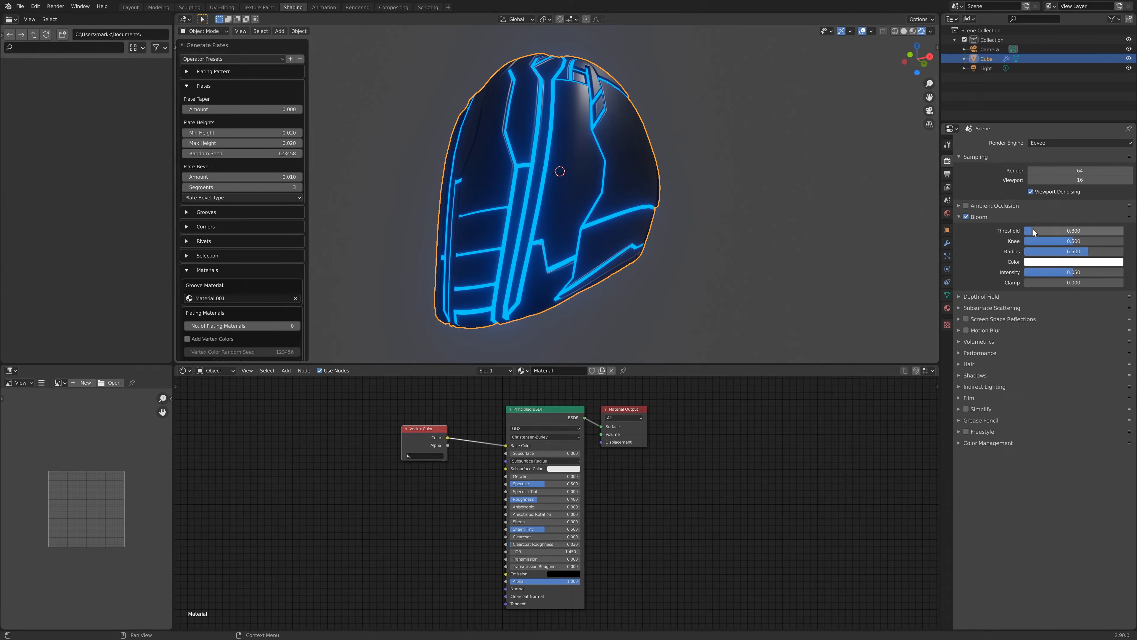
{"action": "left_click_drag", "start_coordinate": [1033, 229], "coordinate": [1030, 230]}
{"action": "middle_click_drag", "start_coordinate": [669, 187], "coordinate": [607, 182]}
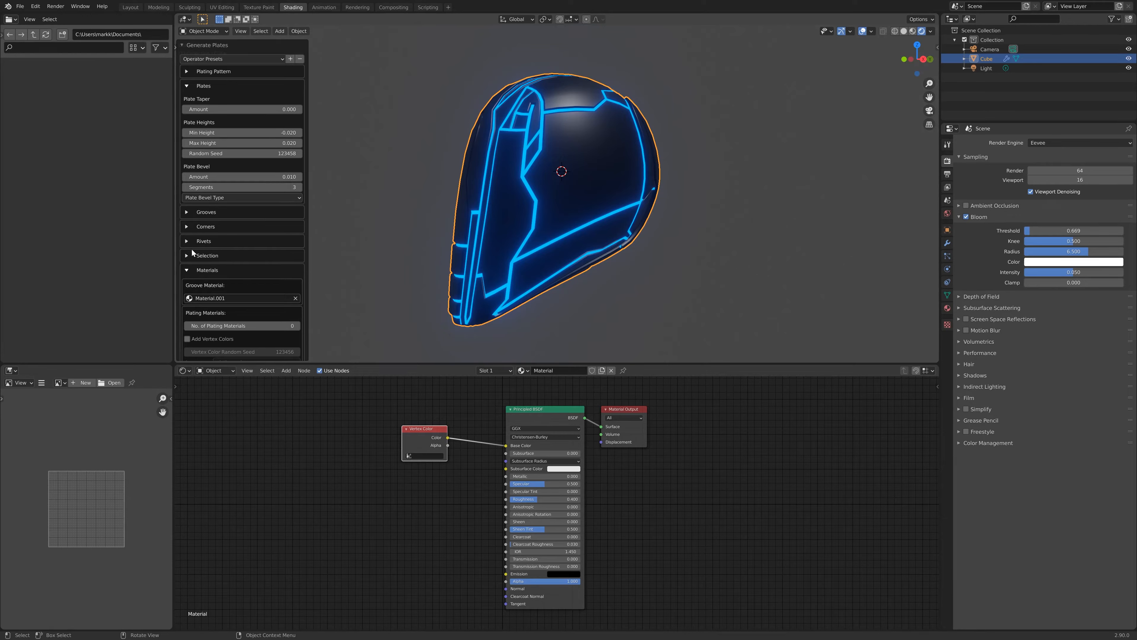
- Turn on Add Vertex Colors in the plating materials options
{"action": "scroll", "coordinate": [225, 313], "scroll_direction": "down", "scroll_amount": 2}
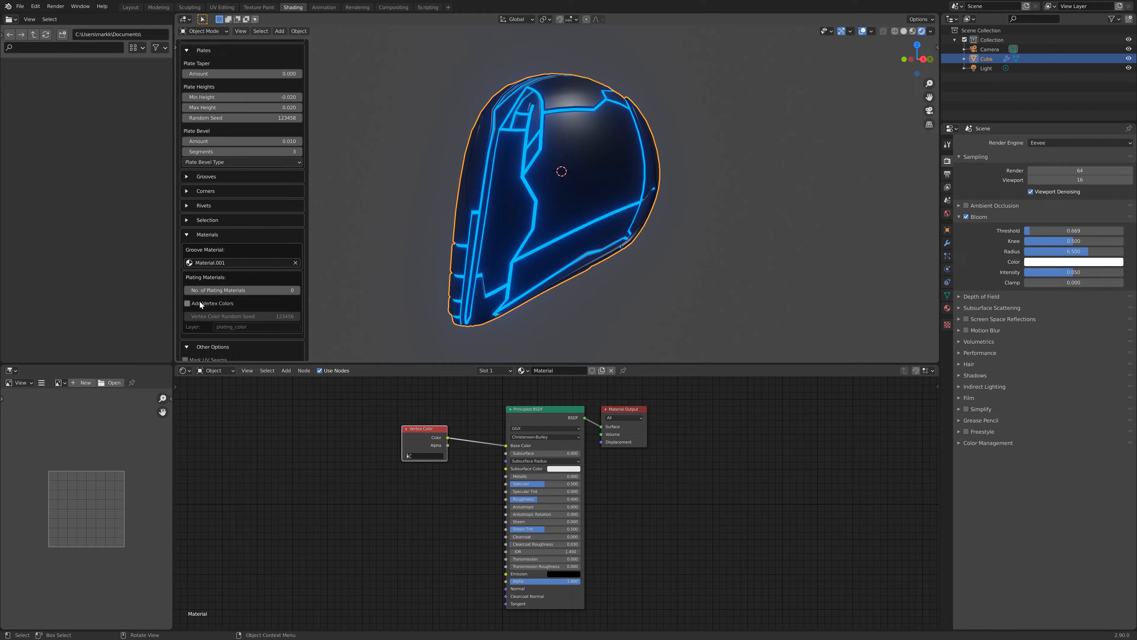
{"action": "left_click", "coordinate": [187, 304]}
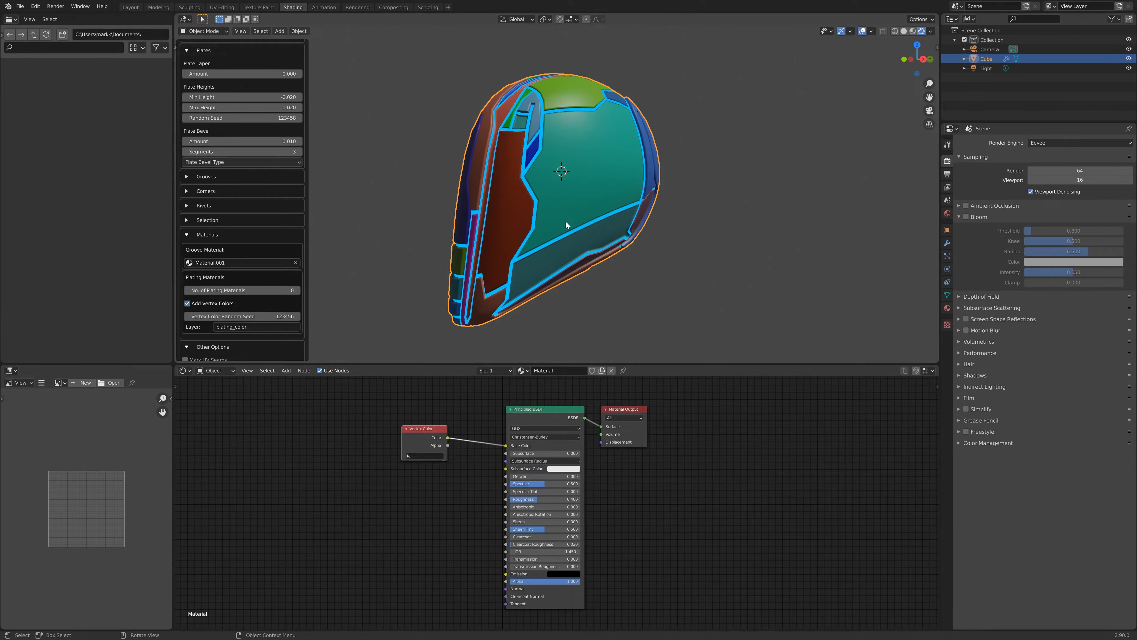
- Orbit and zoom around the helmet to inspect the vertex-colored plates
{"action": "middle_click_drag", "start_coordinate": [521, 127], "coordinate": [466, 160]}
{"action": "scroll", "coordinate": [529, 163], "scroll_direction": "up", "scroll_amount": 2}
{"action": "middle_click_drag", "start_coordinate": [510, 199], "coordinate": [624, 194]}
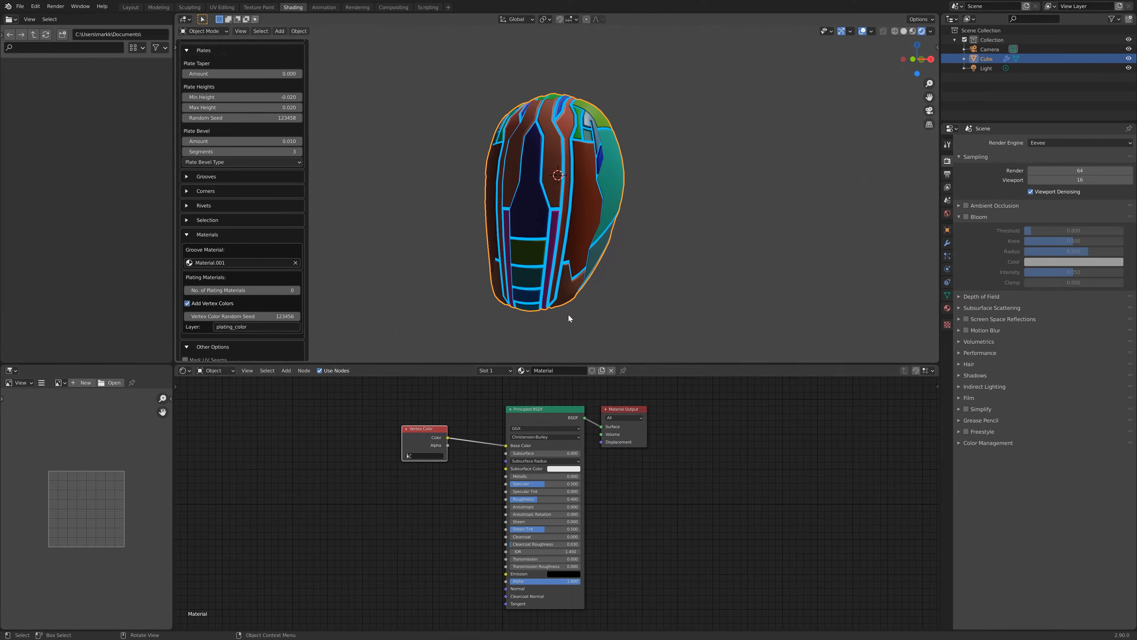
{"action": "scroll", "coordinate": [612, 241], "scroll_direction": "up", "scroll_amount": 3}
{"action": "middle_click_drag", "start_coordinate": [612, 240], "coordinate": [569, 189]}
{"action": "scroll", "coordinate": [534, 168], "scroll_direction": "down", "scroll_amount": 2}
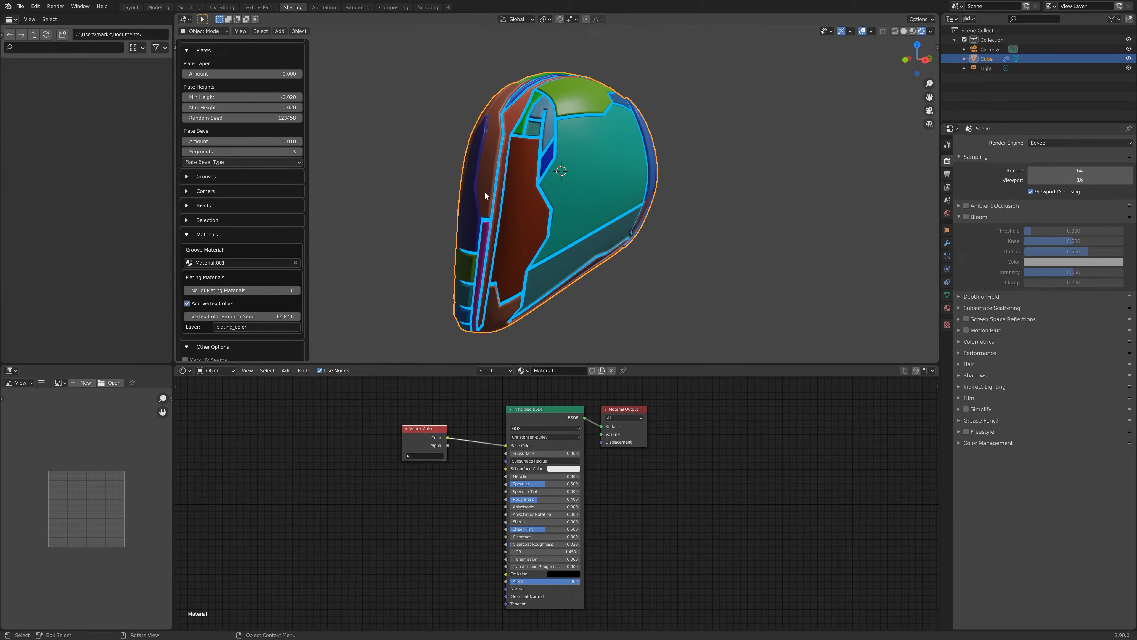
{"action": "middle_click_drag", "start_coordinate": [462, 186], "coordinate": [504, 199]}
{"action": "middle_click_drag", "start_coordinate": [567, 235], "coordinate": [631, 183], "text": "shift"}
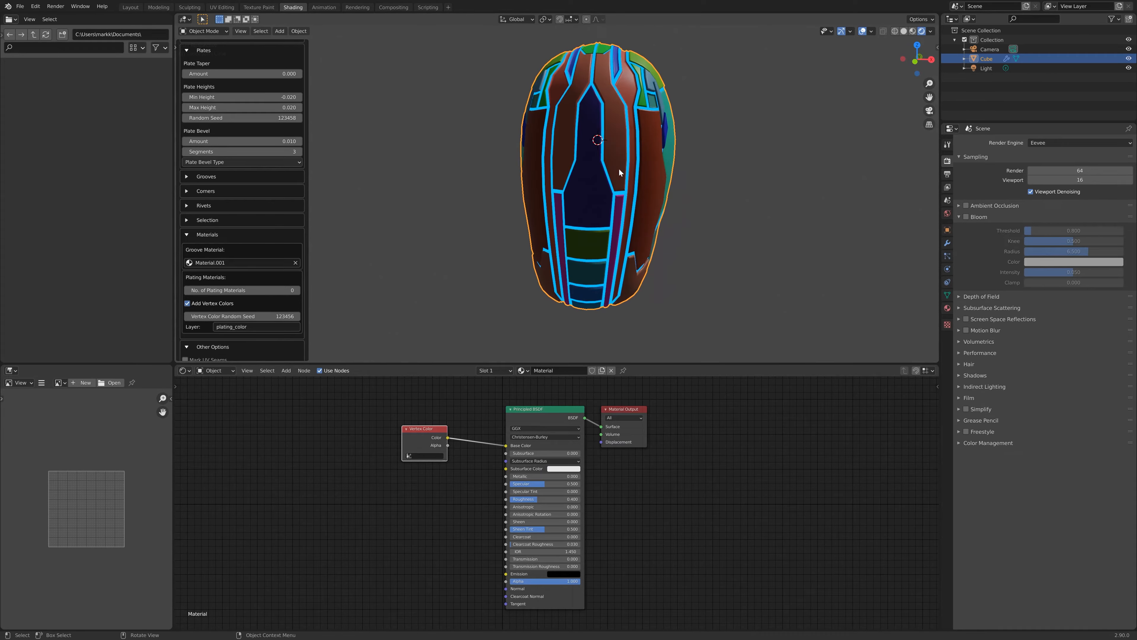
- Expand the Corners section and set the minor corner bevel amount to 0.01
{"action": "scroll", "coordinate": [624, 197], "scroll_direction": "up", "scroll_amount": 5}
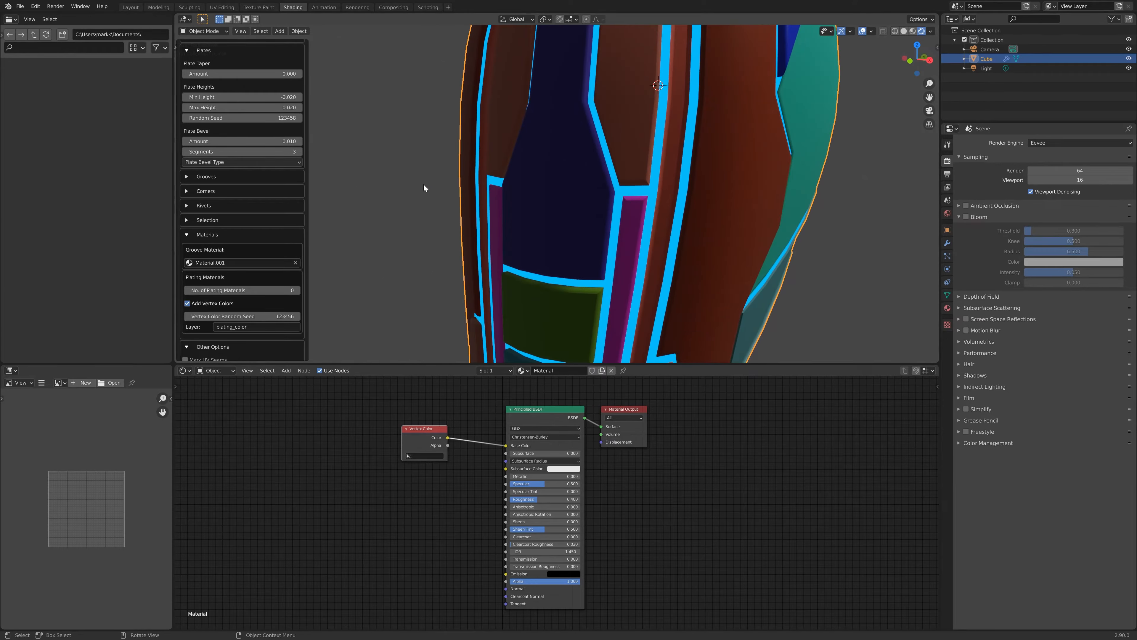
{"action": "left_click", "coordinate": [186, 191]}
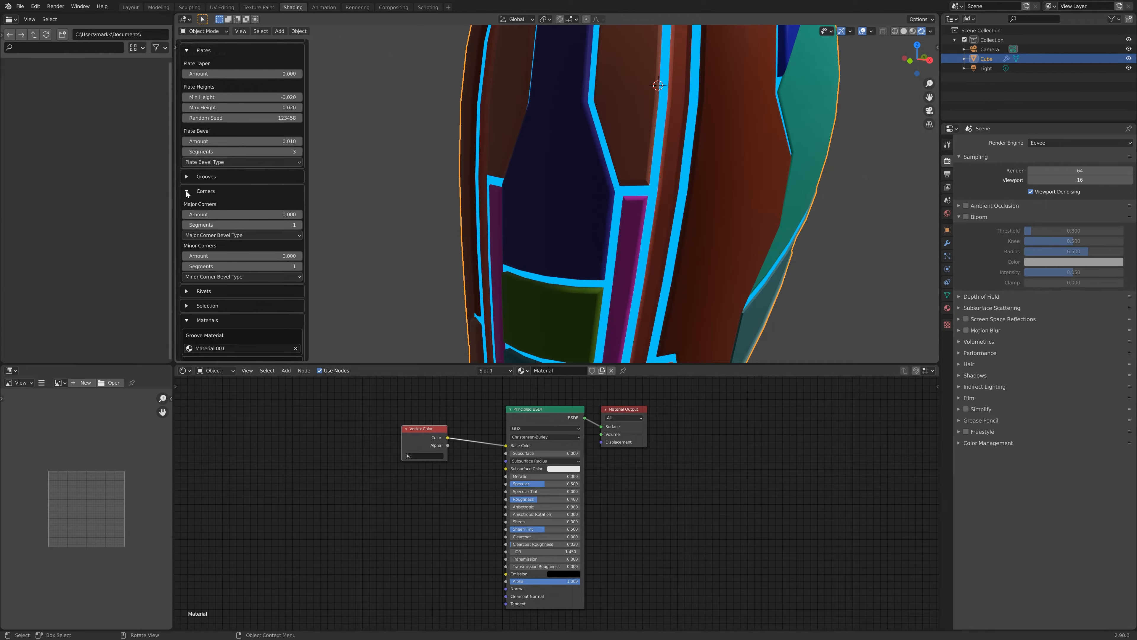
{"action": "left_click", "coordinate": [236, 255]}
{"action": "type", "text": ".01"}
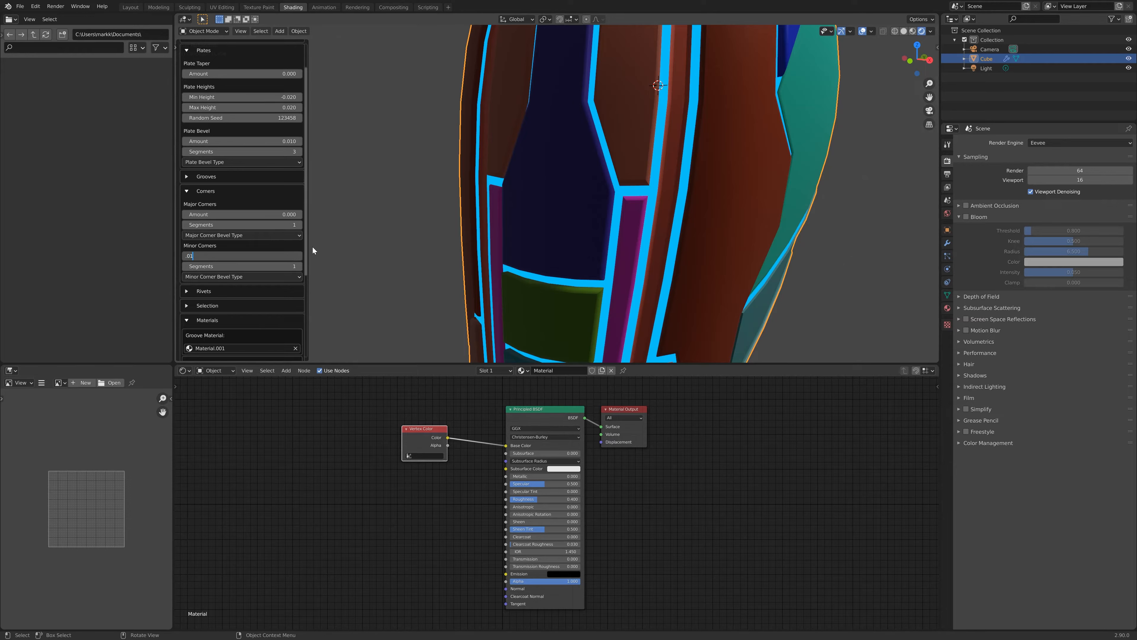
{"action": "key", "text": "Return"}
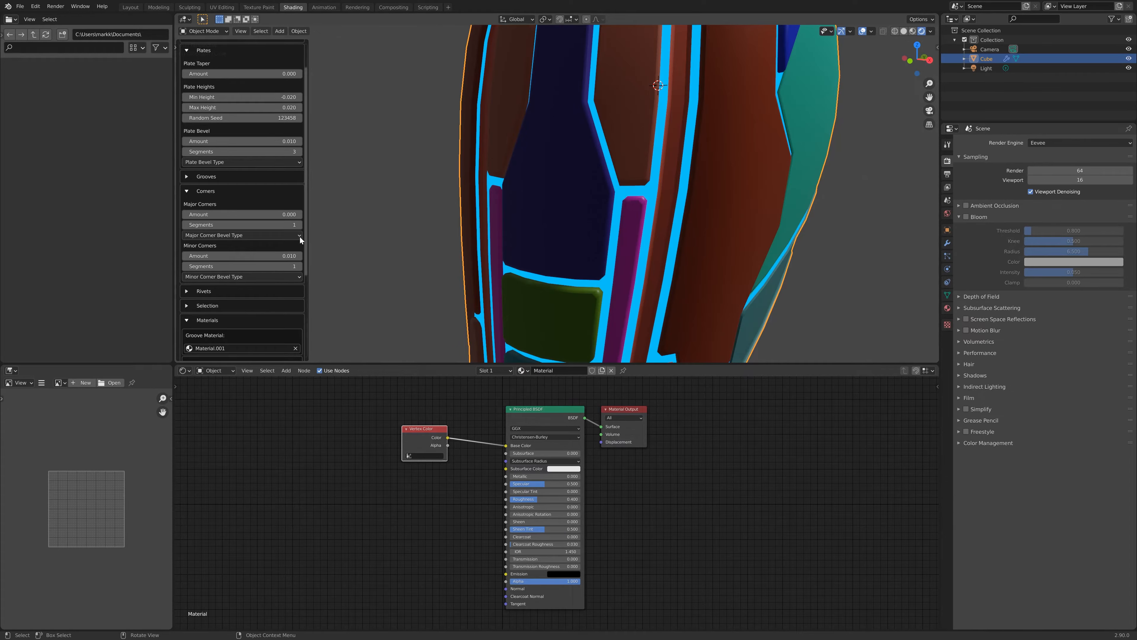
- Increase the minor corner bevel segments to 4
{"action": "scroll", "coordinate": [645, 233], "scroll_direction": "up", "scroll_amount": 5}
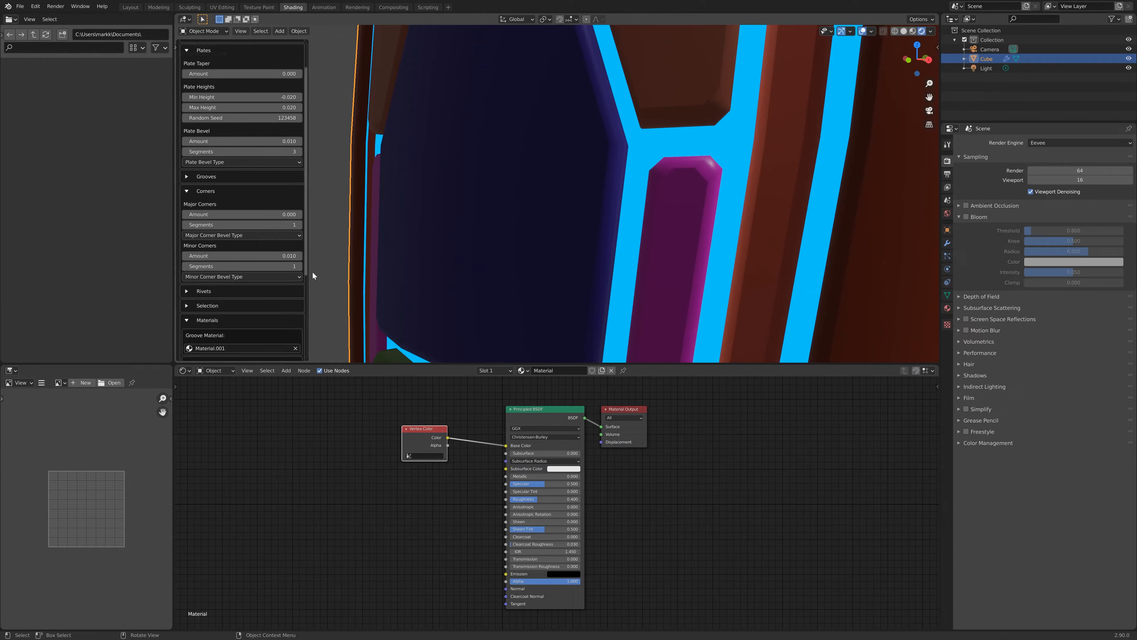
{"action": "left_click", "coordinate": [299, 266]}
{"action": "left_click", "coordinate": [298, 266]}
{"action": "left_click", "coordinate": [298, 266]}
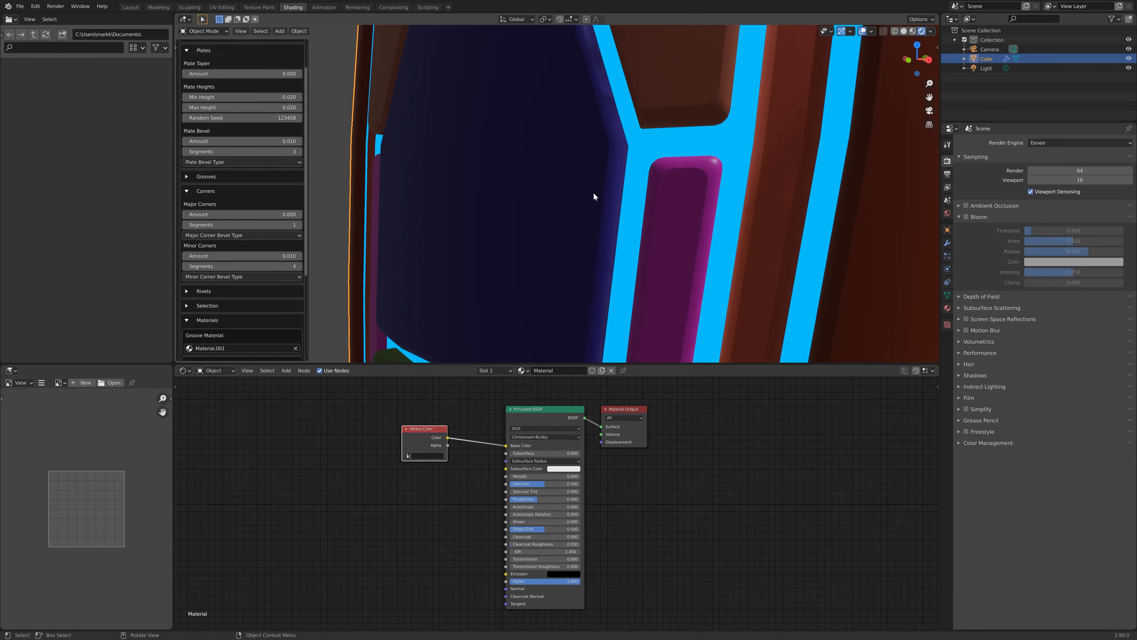
- Orbit and zoom around the helmet to inspect the rounded plate corners
{"action": "scroll", "coordinate": [619, 184], "scroll_direction": "down", "scroll_amount": 2}
{"action": "scroll", "coordinate": [618, 184], "scroll_direction": "down", "scroll_amount": 2}
{"action": "middle_click_drag", "start_coordinate": [619, 184], "coordinate": [625, 148]}
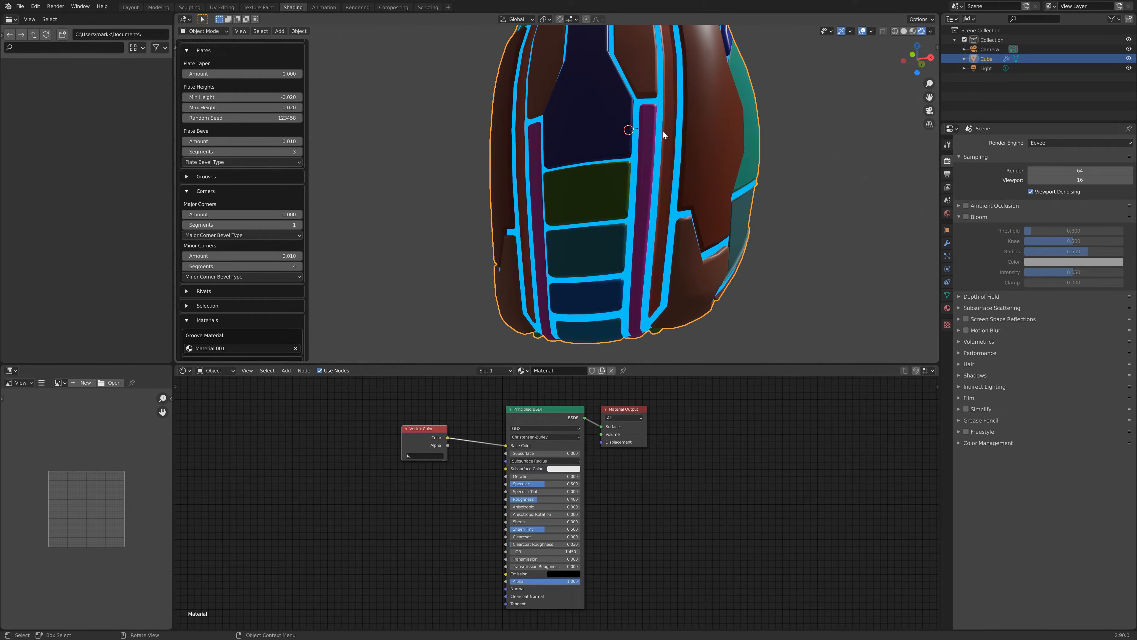
{"action": "scroll", "coordinate": [680, 105], "scroll_direction": "up", "scroll_amount": 2}
{"action": "middle_click_drag", "start_coordinate": [681, 106], "coordinate": [636, 164]}
{"action": "scroll", "coordinate": [660, 179], "scroll_direction": "up", "scroll_amount": 4}
{"action": "scroll", "coordinate": [640, 166], "scroll_direction": "up", "scroll_amount": 5}
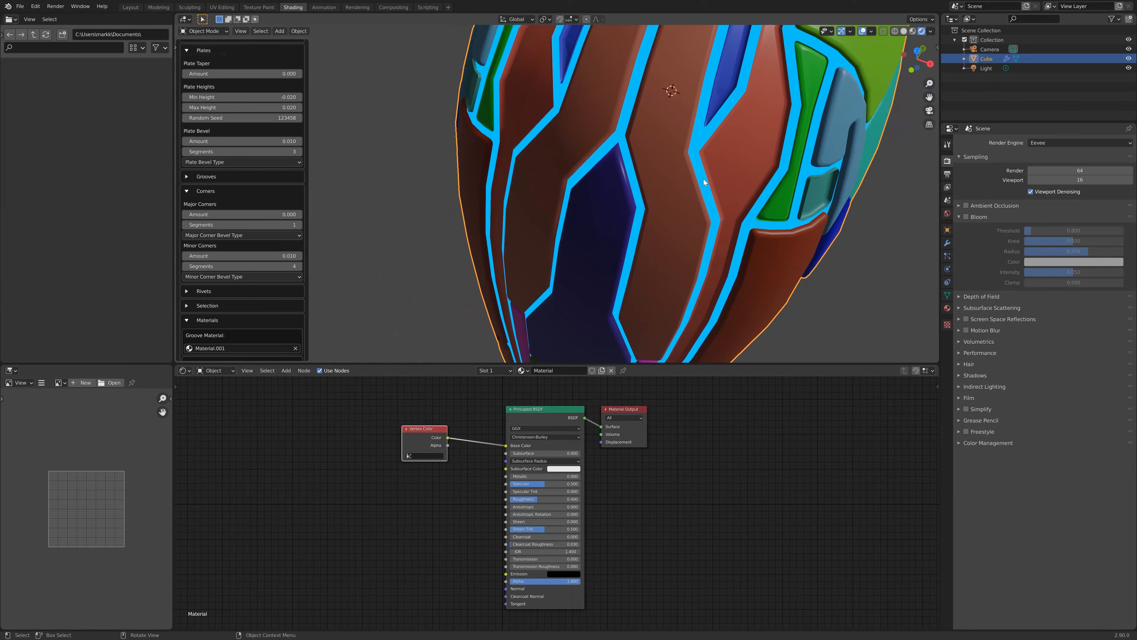
{"action": "scroll", "coordinate": [826, 199], "scroll_direction": "down", "scroll_amount": 1}
{"action": "middle_click_drag", "start_coordinate": [753, 207], "coordinate": [642, 185]}
{"action": "scroll", "coordinate": [725, 167], "scroll_direction": "down", "scroll_amount": 5}
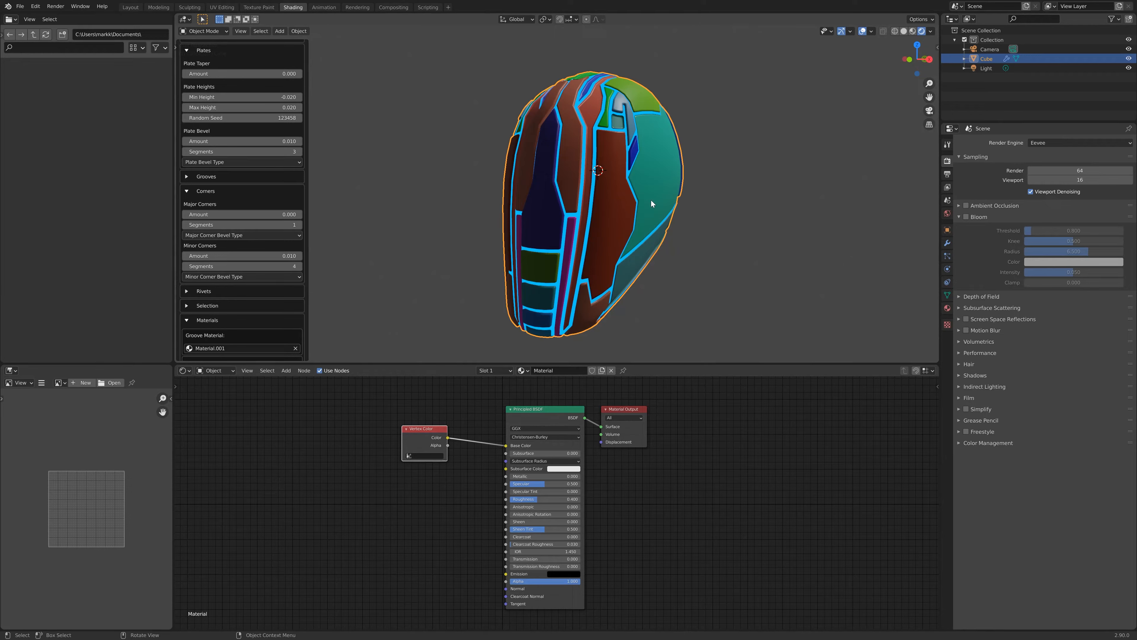
- Move the Vertex Color node aside and set its color layer to plating_color
{"action": "left_click", "coordinate": [413, 430]}
{"action": "left_click_drag", "start_coordinate": [412, 430], "coordinate": [285, 431]}
{"action": "left_click", "coordinate": [305, 453]}
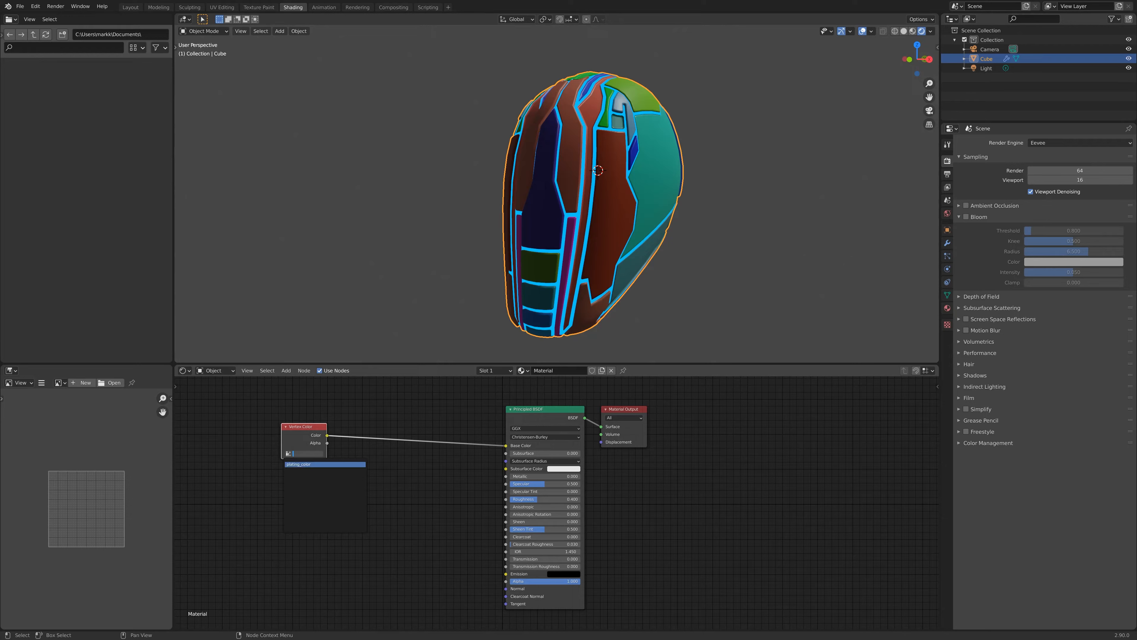
{"action": "left_click", "coordinate": [307, 465]}
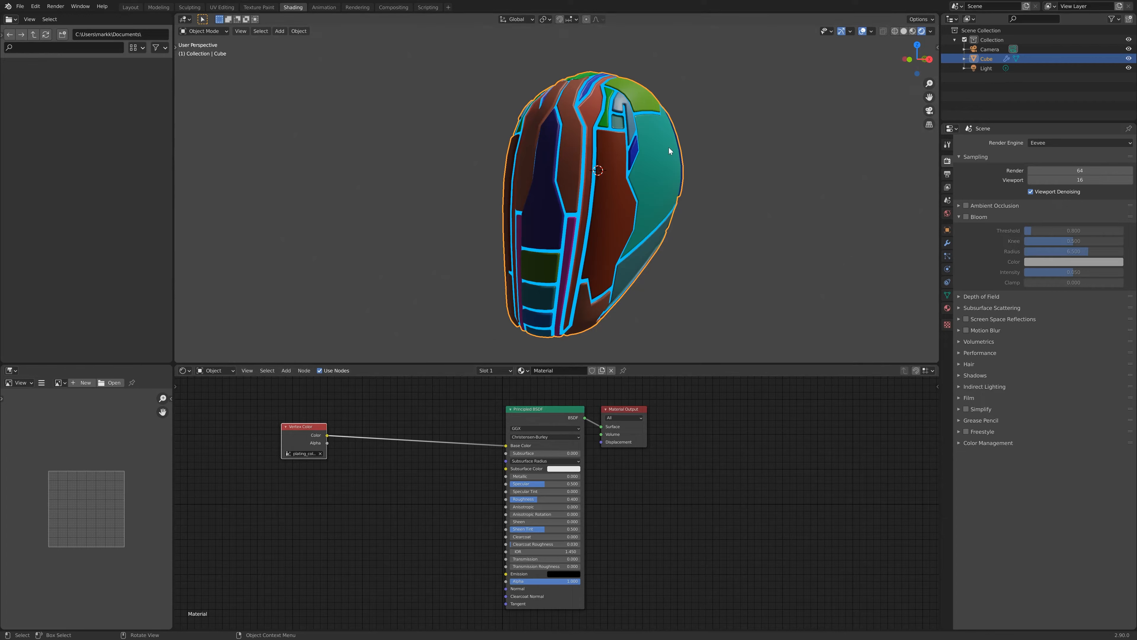
{"action": "left_click_drag", "start_coordinate": [304, 428], "coordinate": [213, 441]}
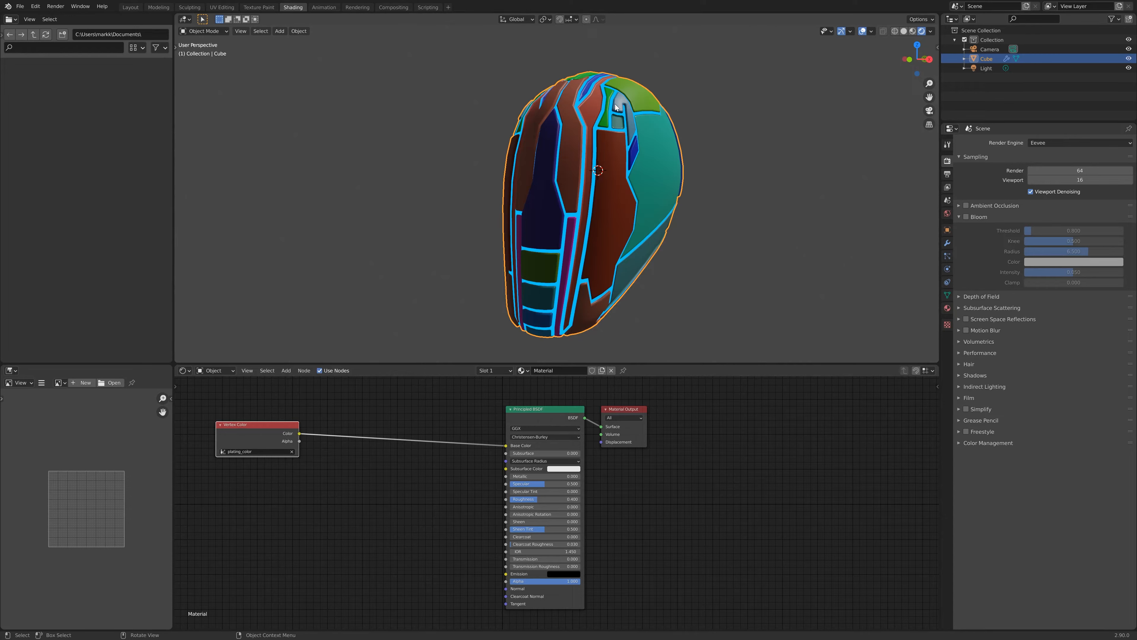
- Begin adding a new node in the shader editor
{"action": "middle_click_drag", "start_coordinate": [672, 131], "coordinate": [626, 148]}
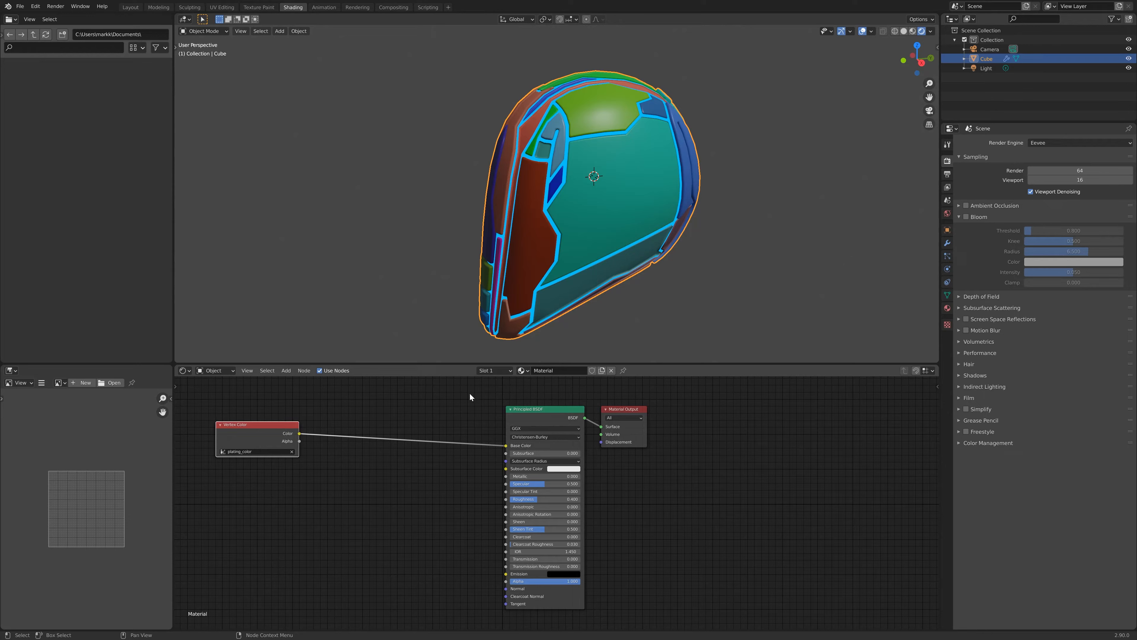
{"action": "key", "text": "shift+a"}
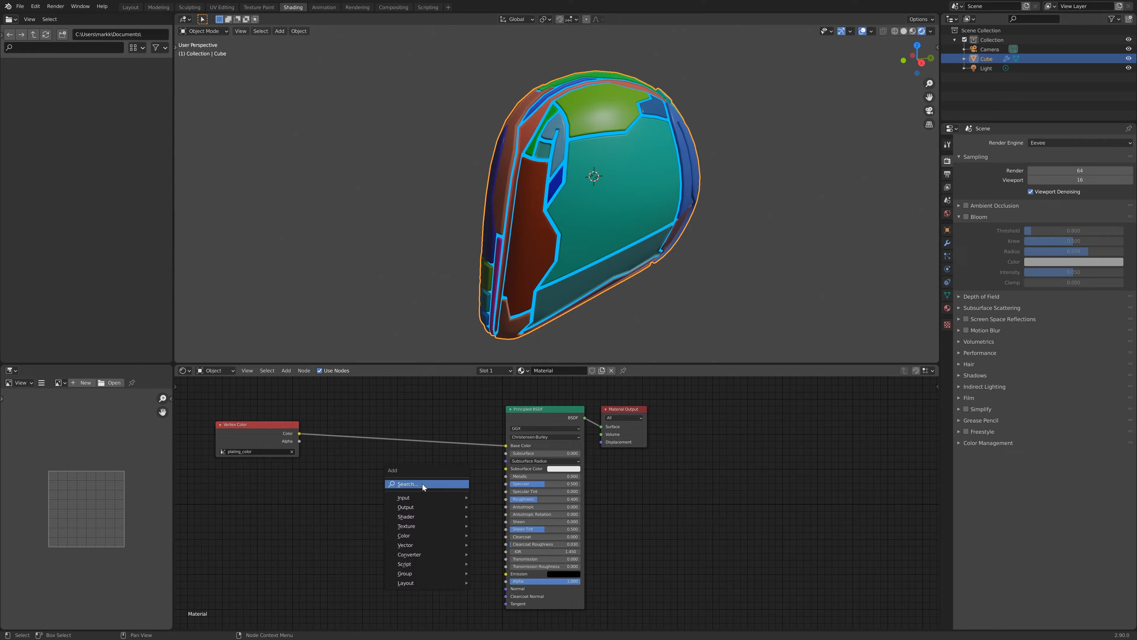
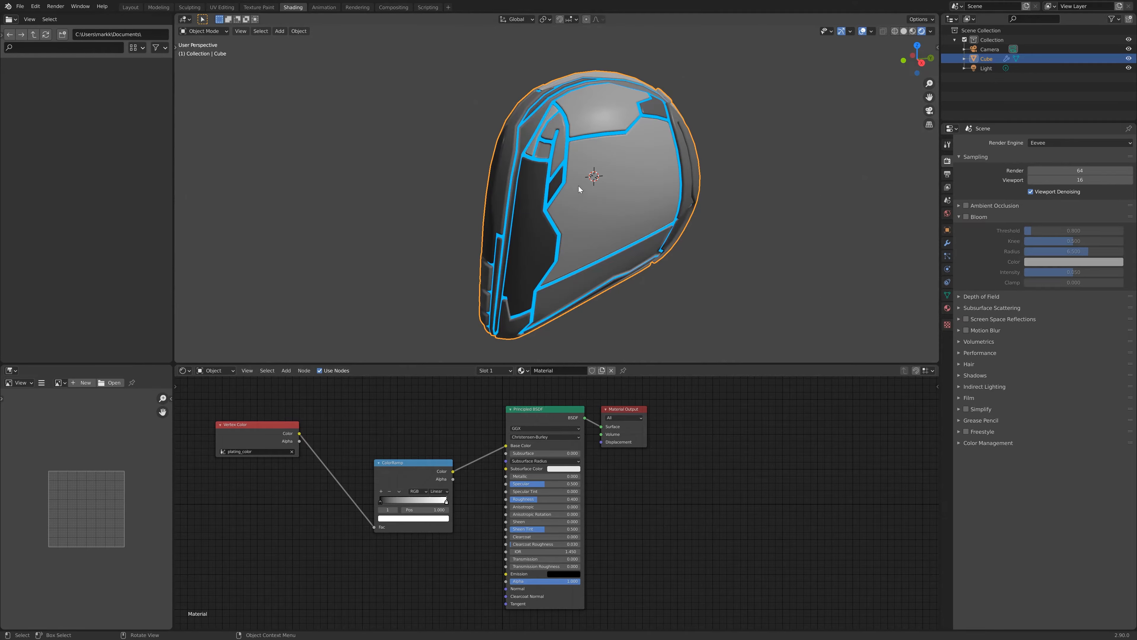
- Orbit and zoom around the helmet to inspect the shaded plating
{"action": "middle_click_drag", "start_coordinate": [578, 186], "coordinate": [616, 189]}
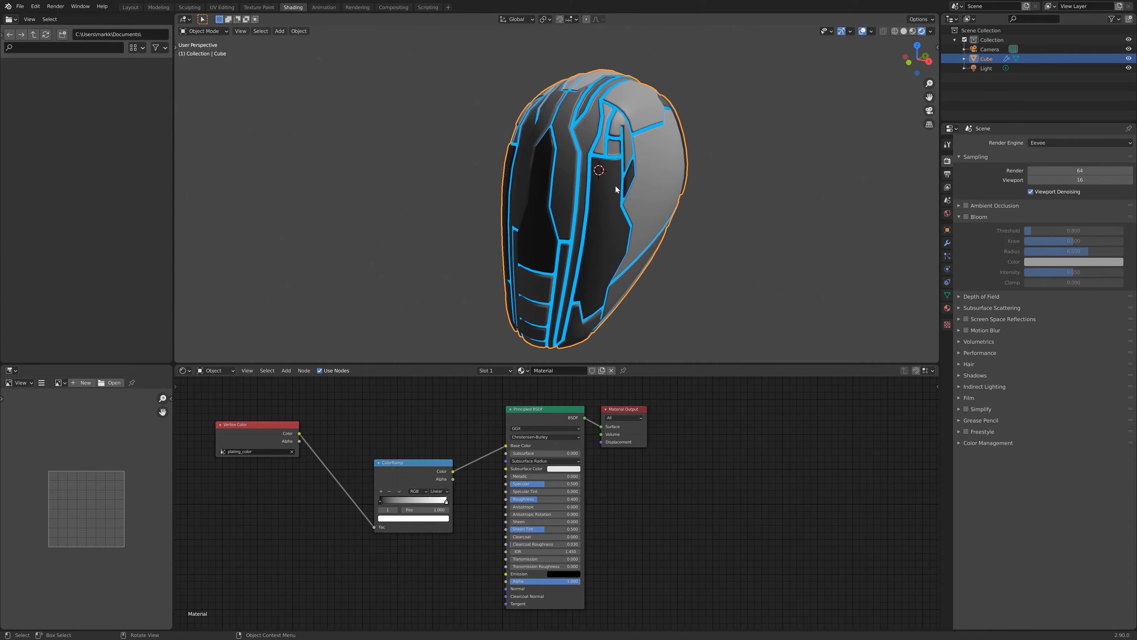
{"action": "scroll", "coordinate": [620, 211], "scroll_direction": "up", "scroll_amount": 2}
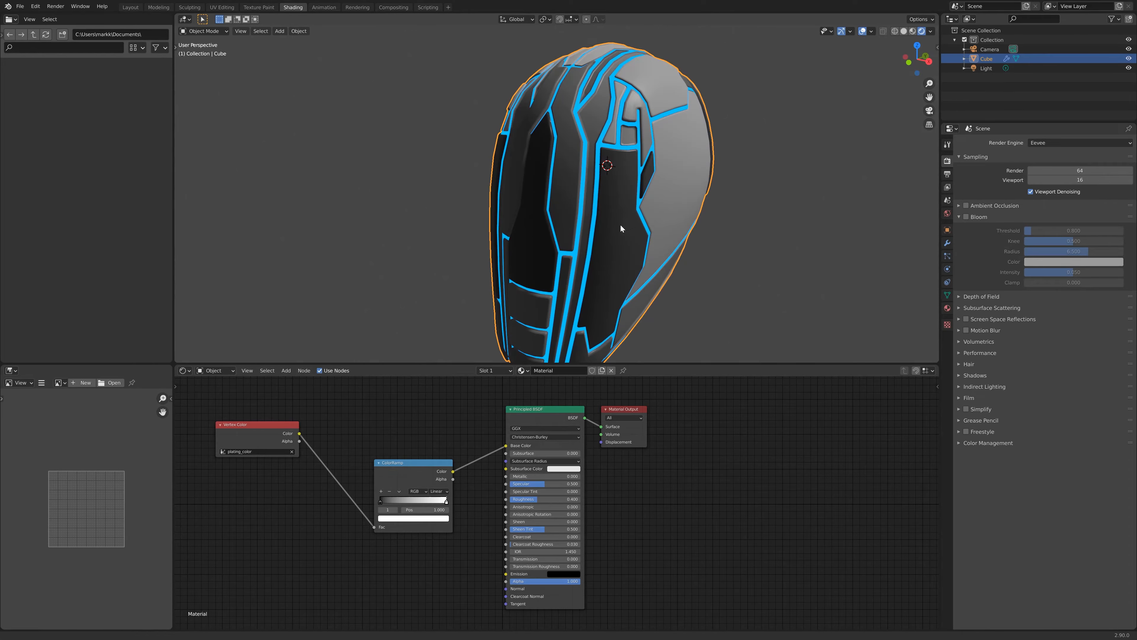
{"action": "scroll", "coordinate": [620, 226], "scroll_direction": "down", "scroll_amount": 3}
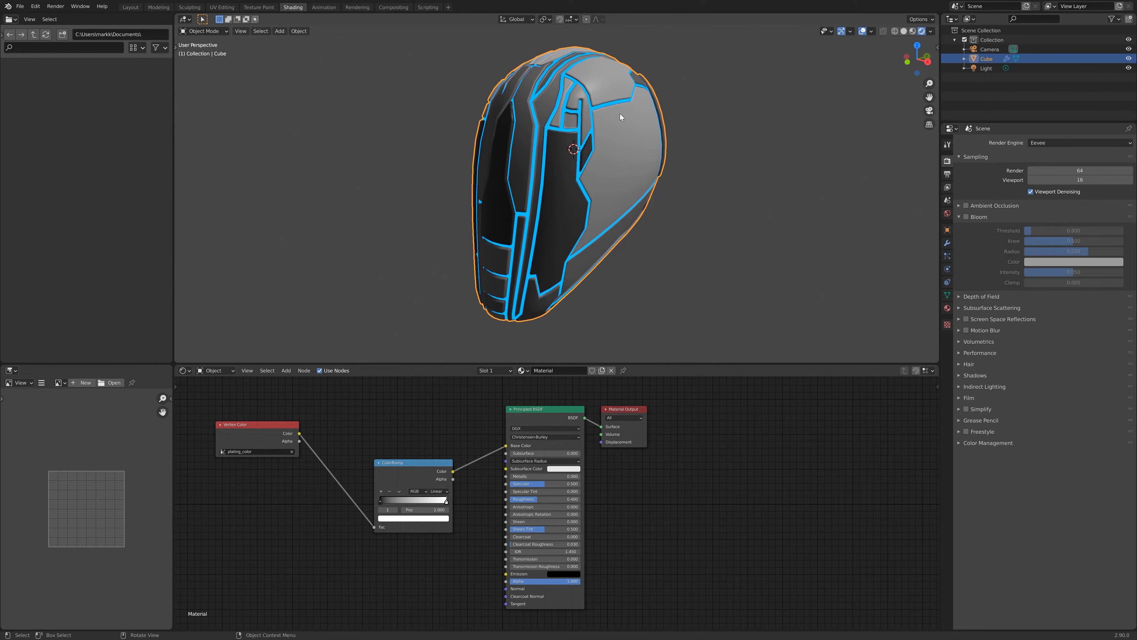
{"action": "middle_click_drag", "start_coordinate": [614, 161], "coordinate": [590, 191]}
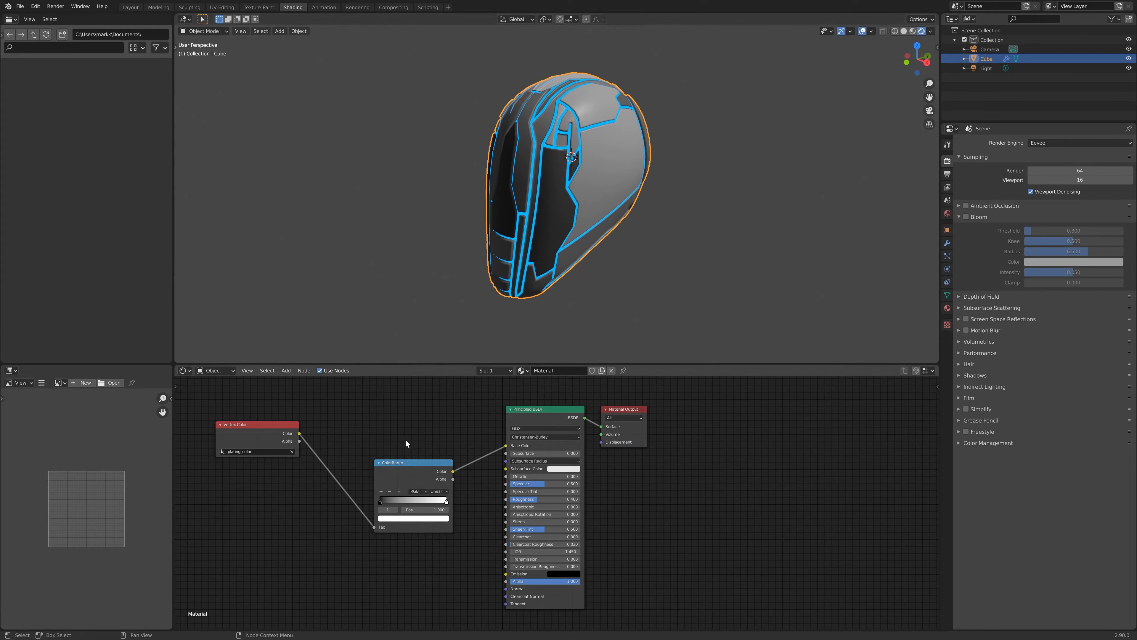
- Move the ColorRamp node up and raise the Principled BSDF Metallic value to about 0.7
{"action": "left_click_drag", "start_coordinate": [407, 463], "coordinate": [404, 406]}
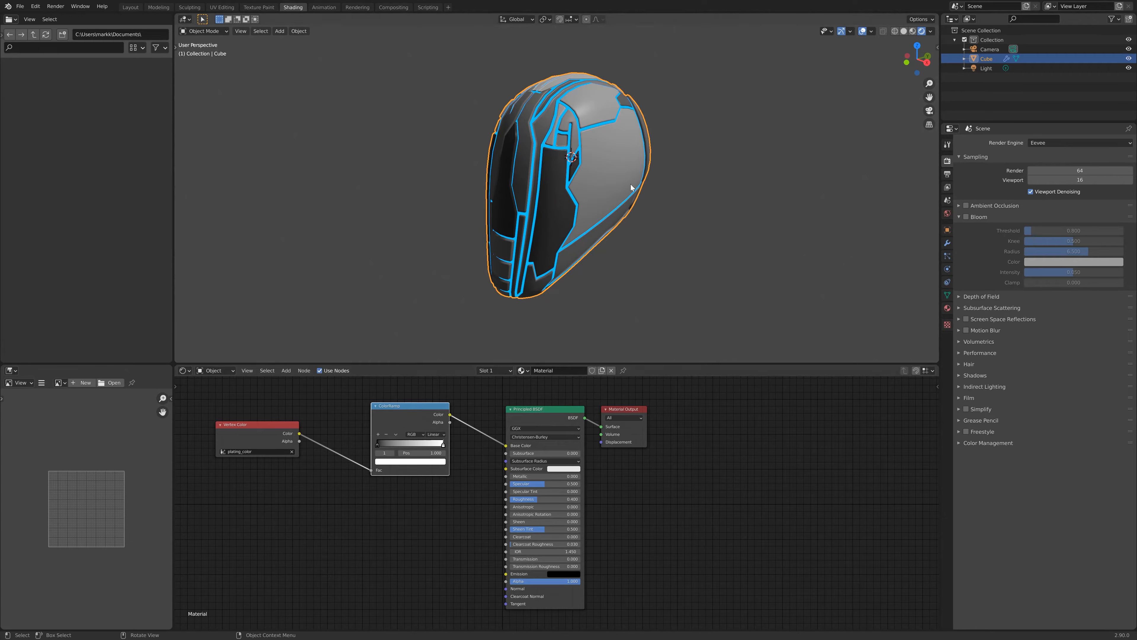
{"action": "scroll", "coordinate": [627, 217], "scroll_direction": "up", "scroll_amount": 2}
{"action": "left_click_drag", "start_coordinate": [518, 477], "coordinate": [573, 477]}
- Add a Noise Texture node and place it below the Vertex Color node
{"action": "middle_click_drag", "start_coordinate": [627, 250], "coordinate": [577, 98]}
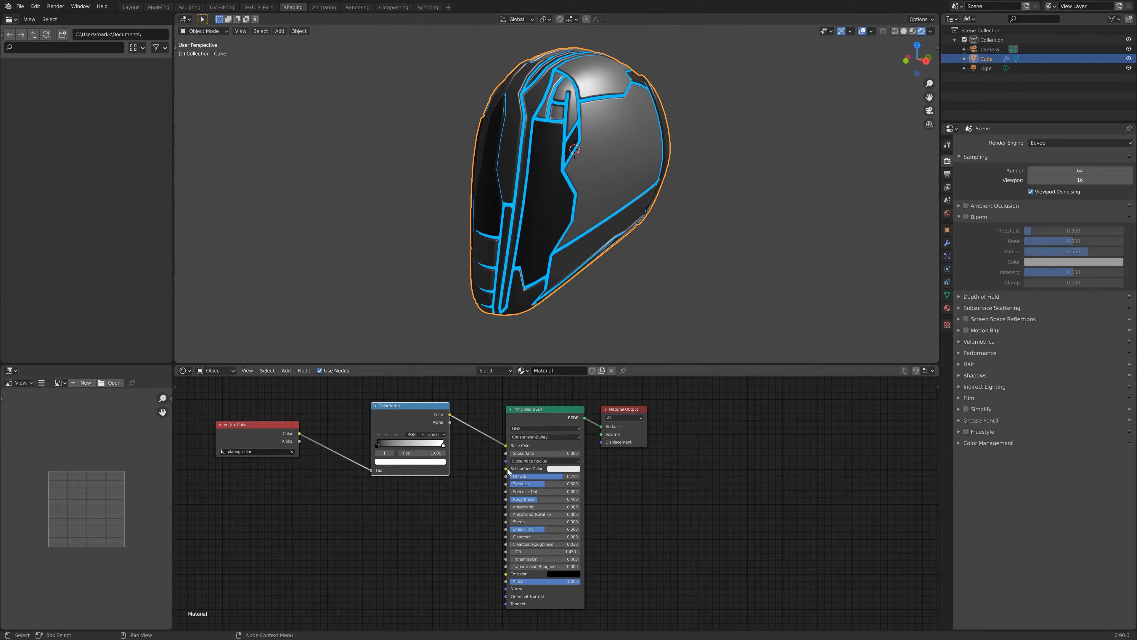
{"action": "middle_click_drag", "start_coordinate": [630, 117], "coordinate": [597, 95]}
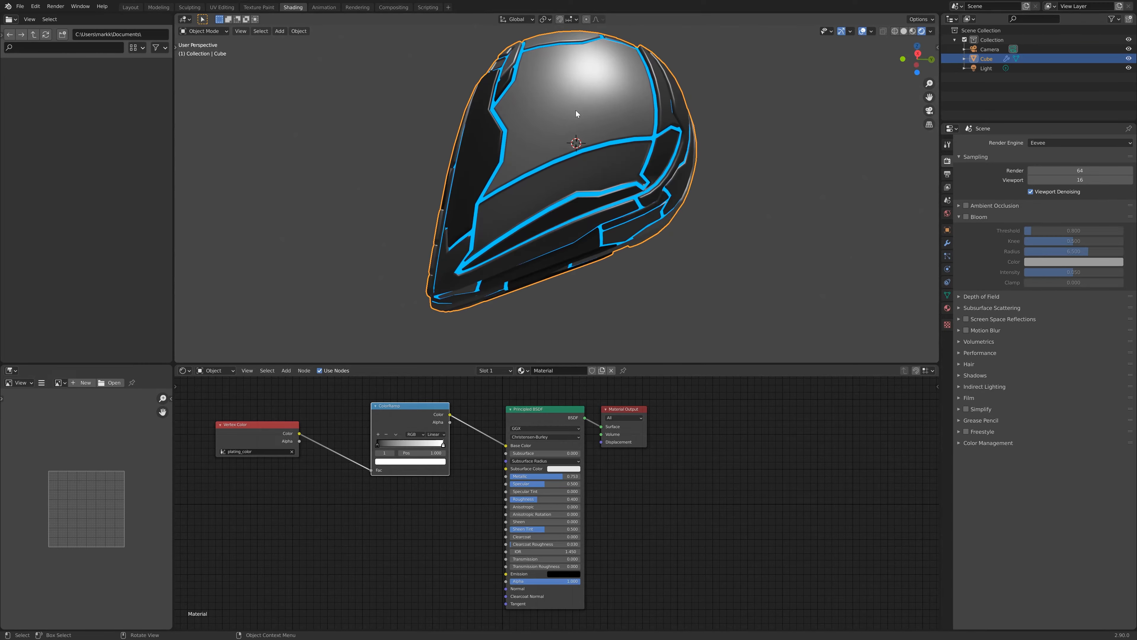
{"action": "middle_click_drag", "start_coordinate": [599, 83], "coordinate": [537, 255]}
{"action": "left_click", "coordinate": [417, 523]}
{"action": "key", "text": "shift+a"}
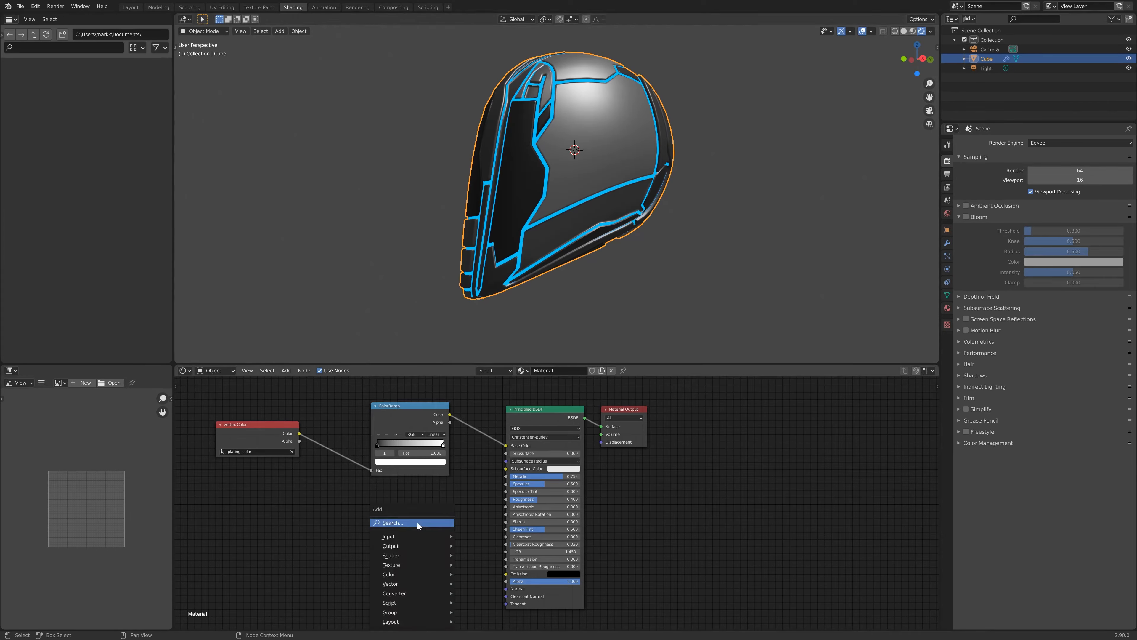
{"action": "left_click", "coordinate": [418, 524]}
{"action": "type", "text": "noise"}
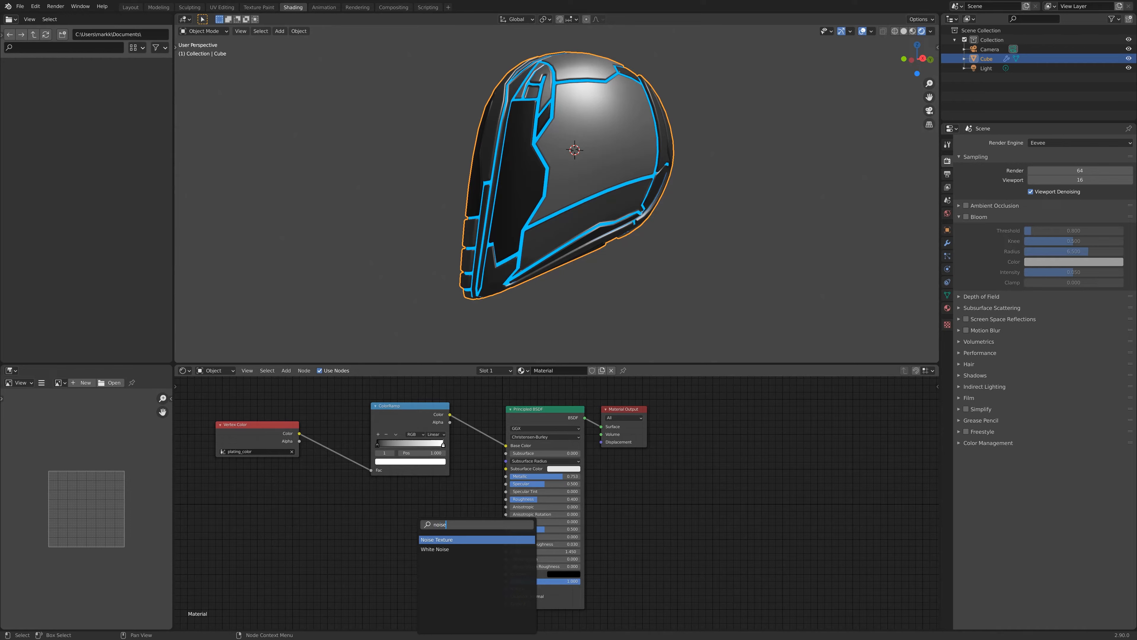
{"action": "key", "text": "Return"}
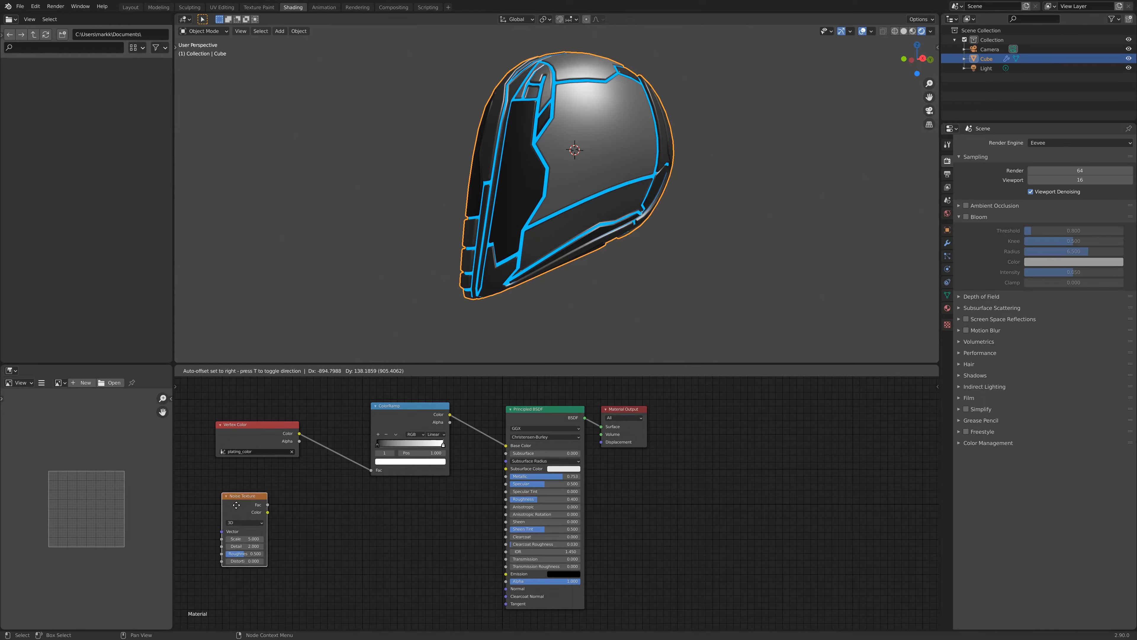
{"action": "left_click", "coordinate": [246, 499]}
- Duplicate the ColorRamp node and place the copy below the original
{"action": "left_click", "coordinate": [400, 411]}
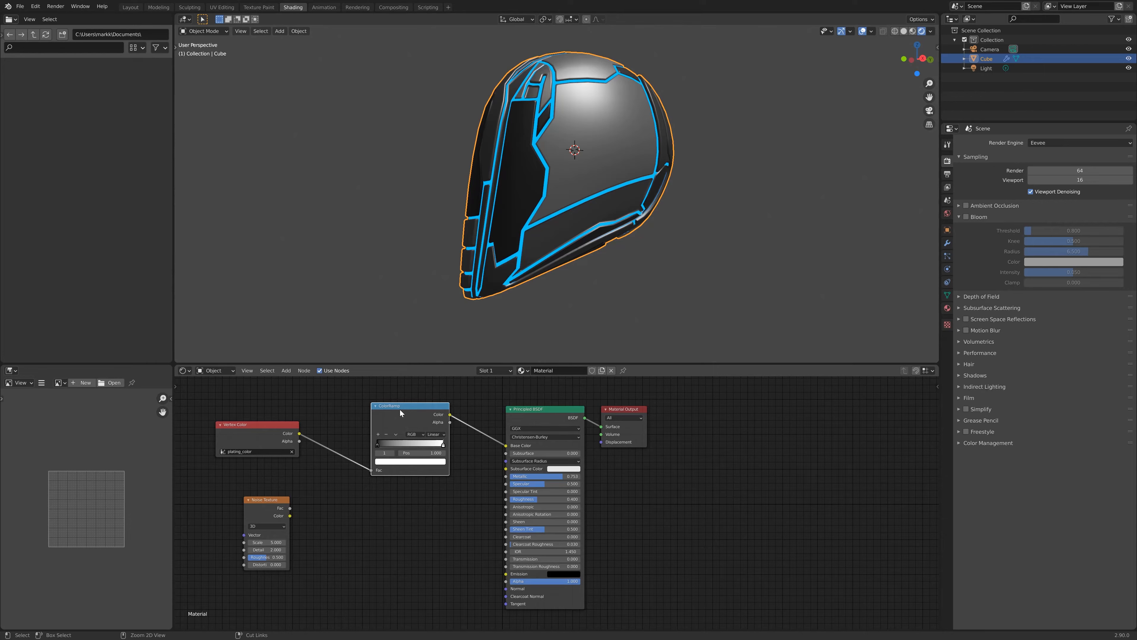
{"action": "key", "text": "shift+d"}
{"action": "left_click", "coordinate": [397, 507]}
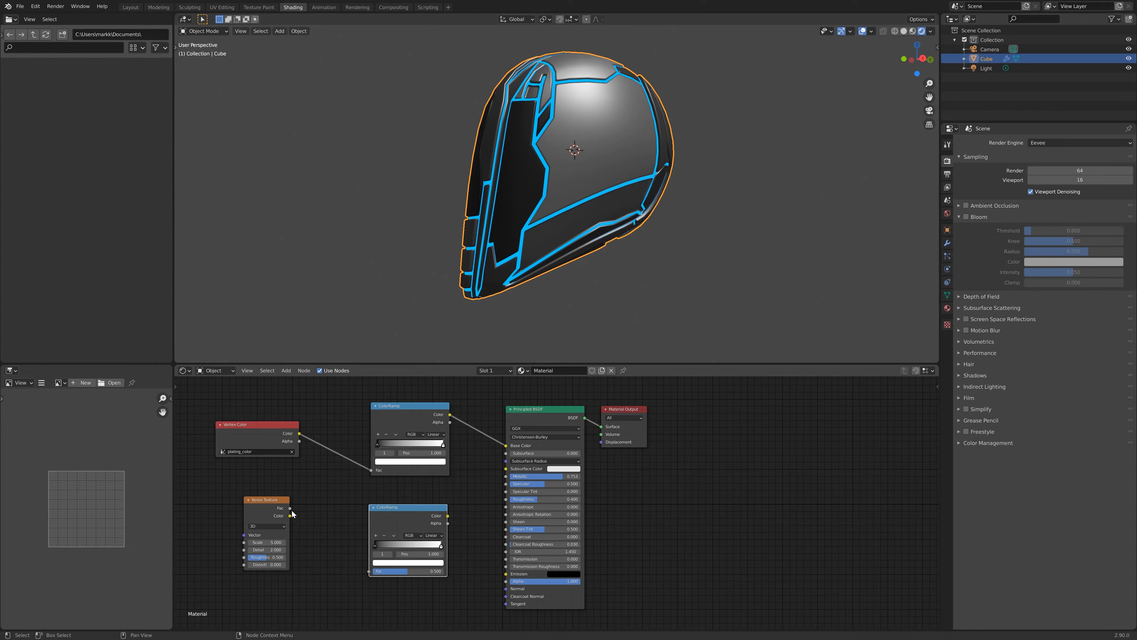
- Connect the Noise Texture's Fac into the new ColorRamp and its Color into the Principled BSDF Roughness
{"action": "left_click_drag", "start_coordinate": [290, 508], "coordinate": [315, 533]}
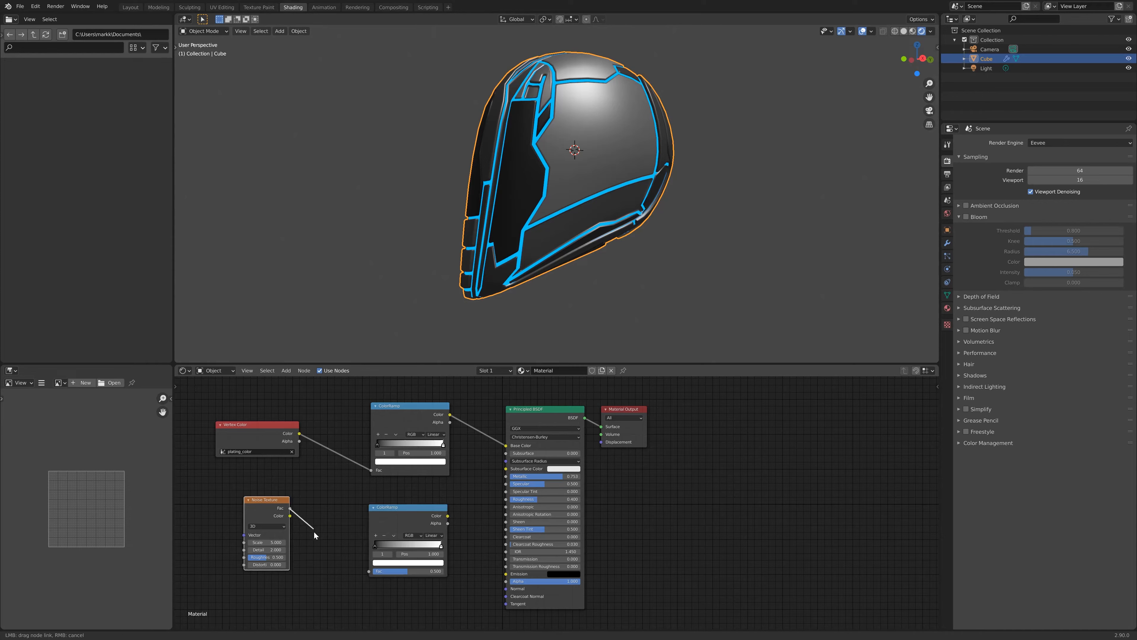
{"action": "left_click_drag", "start_coordinate": [332, 579], "coordinate": [370, 572]}
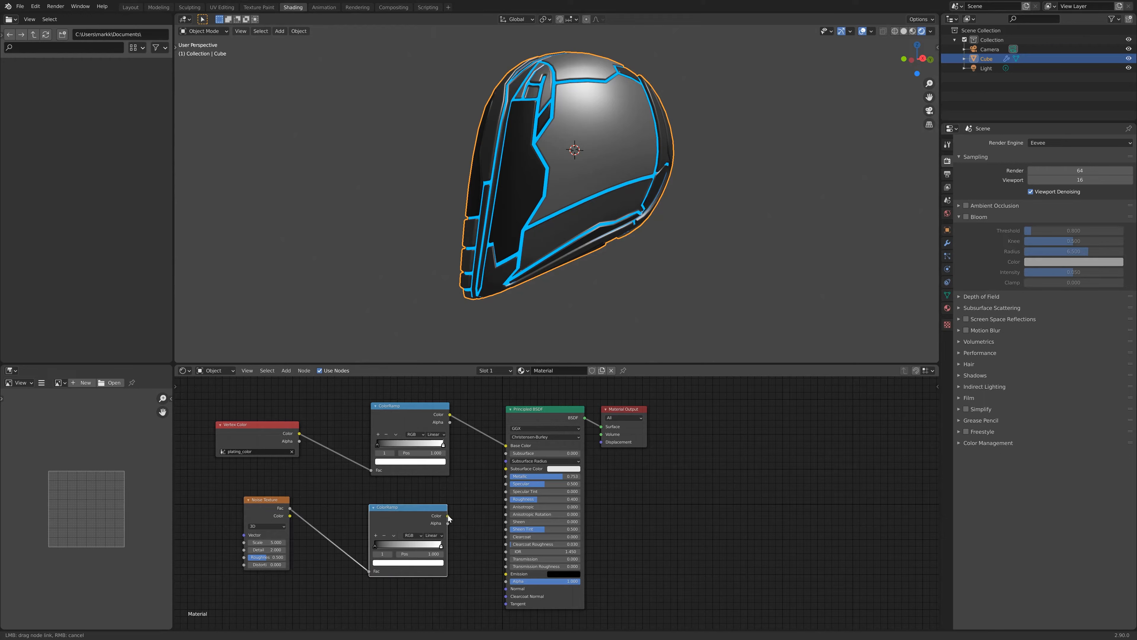
{"action": "mouse_move", "coordinate": [473, 508]}
{"action": "left_mouse_down"}
{"action": "mouse_move", "coordinate": [493, 466]}
{"action": "mouse_move", "coordinate": [479, 503]}
{"action": "mouse_move", "coordinate": [507, 502]}
{"action": "left_mouse_up"}
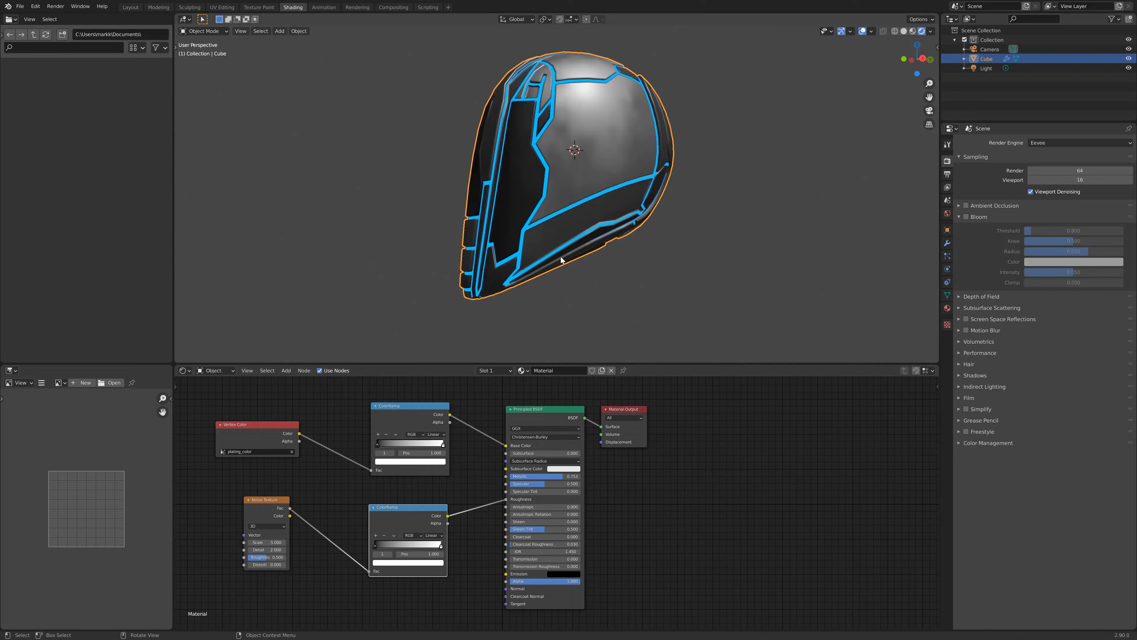
- Adjust the colors of the first ColorRamp's black and white stops to grey tones
{"action": "middle_click_drag", "start_coordinate": [632, 139], "coordinate": [671, 130]}
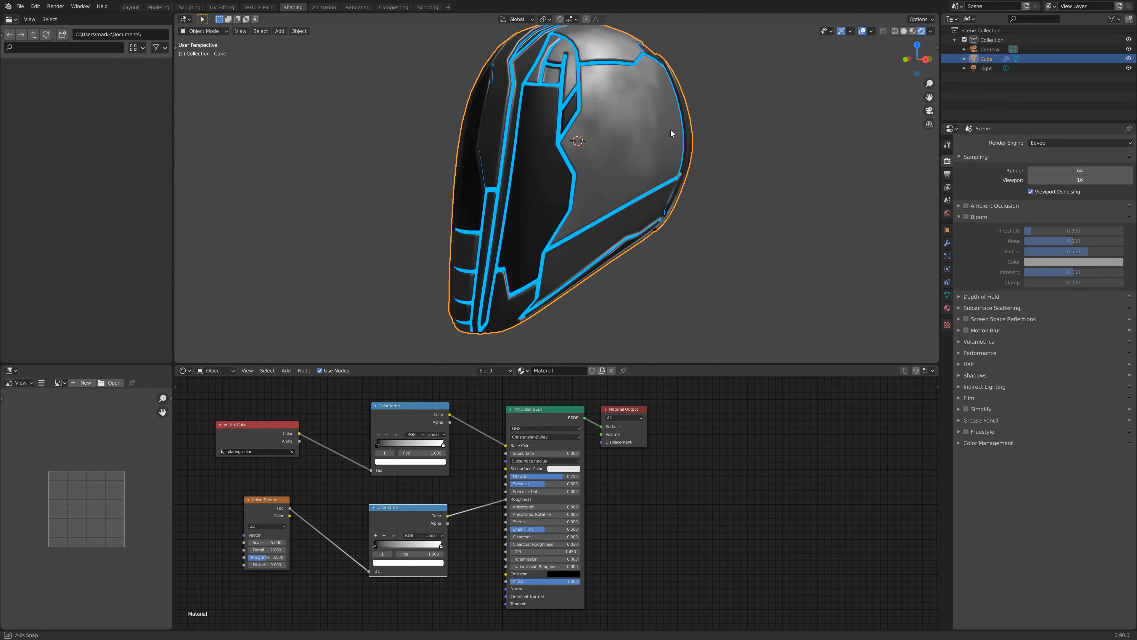
{"action": "left_click", "coordinate": [377, 445]}
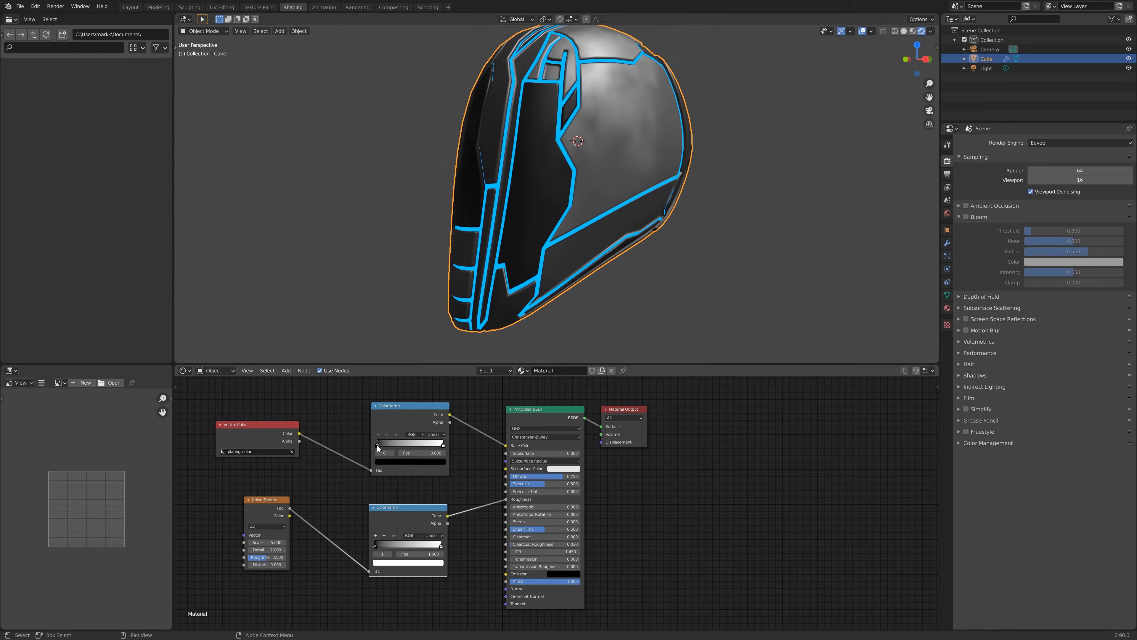
{"action": "left_click", "coordinate": [387, 461]}
{"action": "left_click_drag", "start_coordinate": [434, 382], "coordinate": [434, 392]}
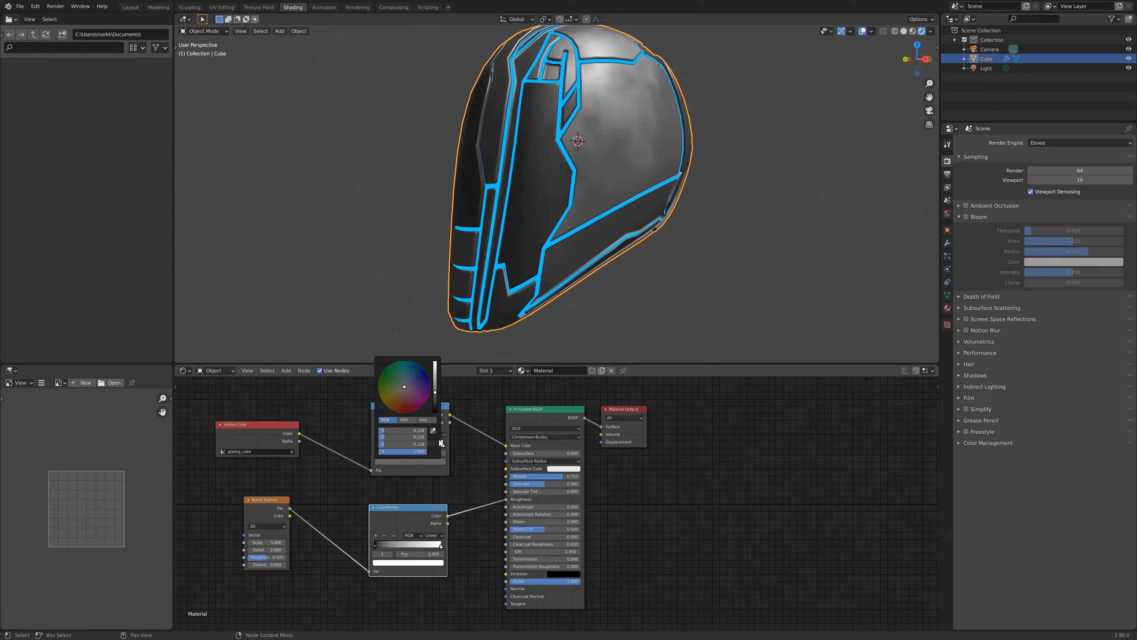
{"action": "left_click", "coordinate": [443, 445]}
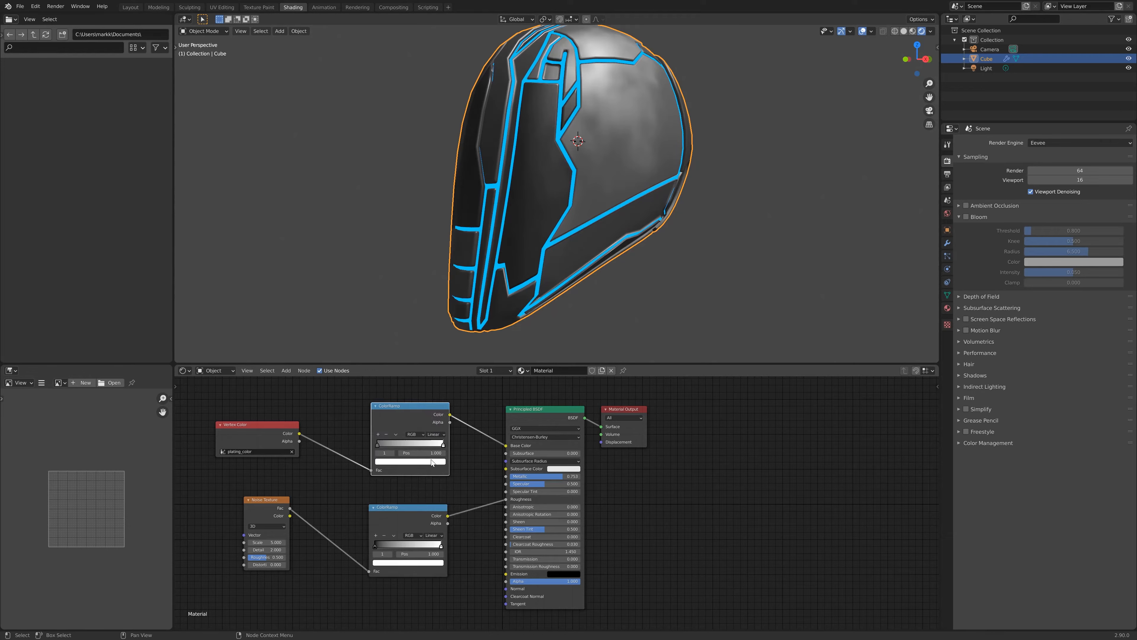
{"action": "left_click", "coordinate": [431, 461]}
{"action": "left_click_drag", "start_coordinate": [435, 362], "coordinate": [435, 378]}
- Set the Noise Texture scale to about 31.1
{"action": "middle_click_drag", "start_coordinate": [656, 151], "coordinate": [626, 148]}
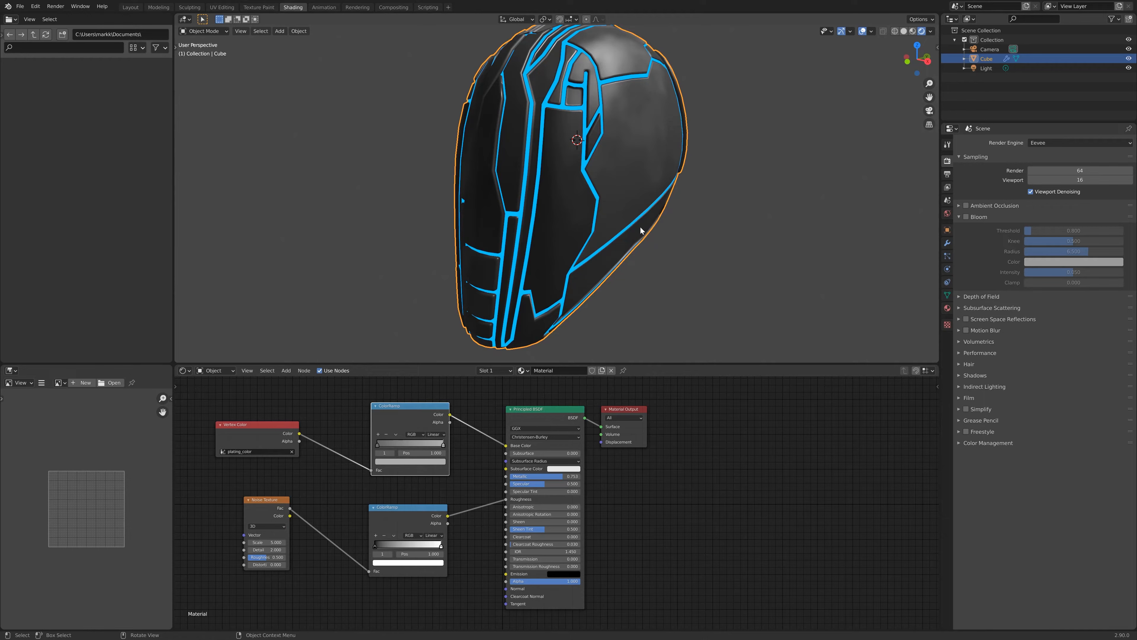
{"action": "left_click", "coordinate": [401, 511]}
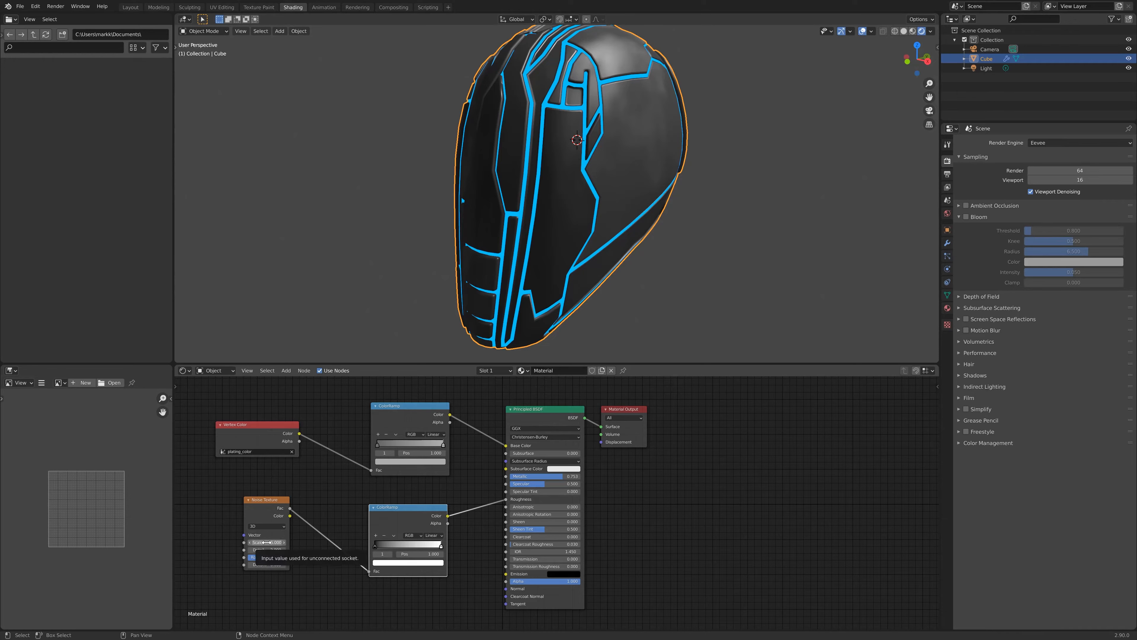
{"action": "mouse_move", "coordinate": [268, 542]}
{"action": "left_mouse_down"}
{"action": "mouse_move", "coordinate": [248, 542]}
{"action": "mouse_move", "coordinate": [408, 542]}
{"action": "left_mouse_up"}
- Shift the second ColorRamp's white stop left and raise the Noise Texture detail to 16
{"action": "middle_click_drag", "start_coordinate": [552, 302], "coordinate": [510, 360]}
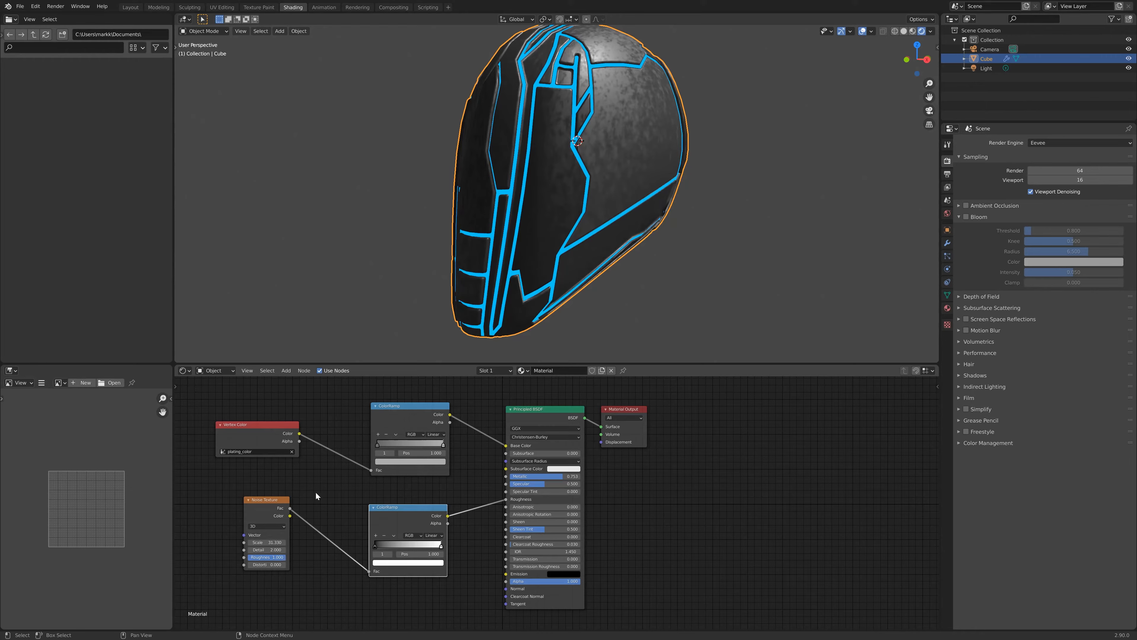
{"action": "middle_click_drag", "start_coordinate": [617, 202], "coordinate": [721, 224]}
{"action": "middle_click_drag", "start_coordinate": [611, 137], "coordinate": [504, 188]}
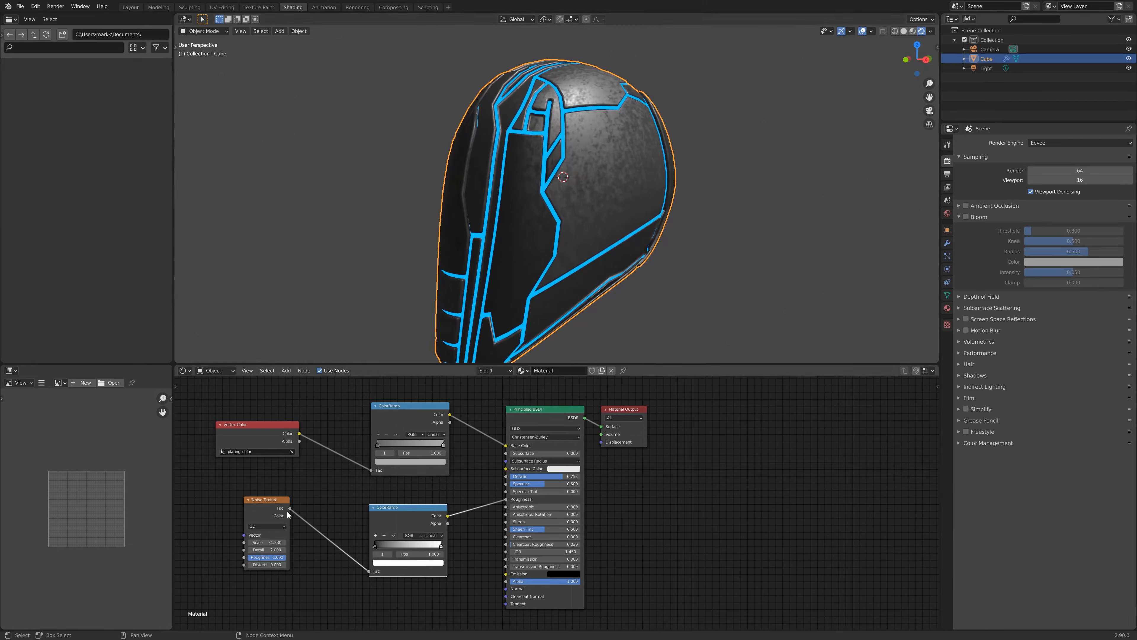
{"action": "left_click_drag", "start_coordinate": [441, 546], "coordinate": [413, 544]}
{"action": "left_click_drag", "start_coordinate": [270, 551], "coordinate": [309, 552]}
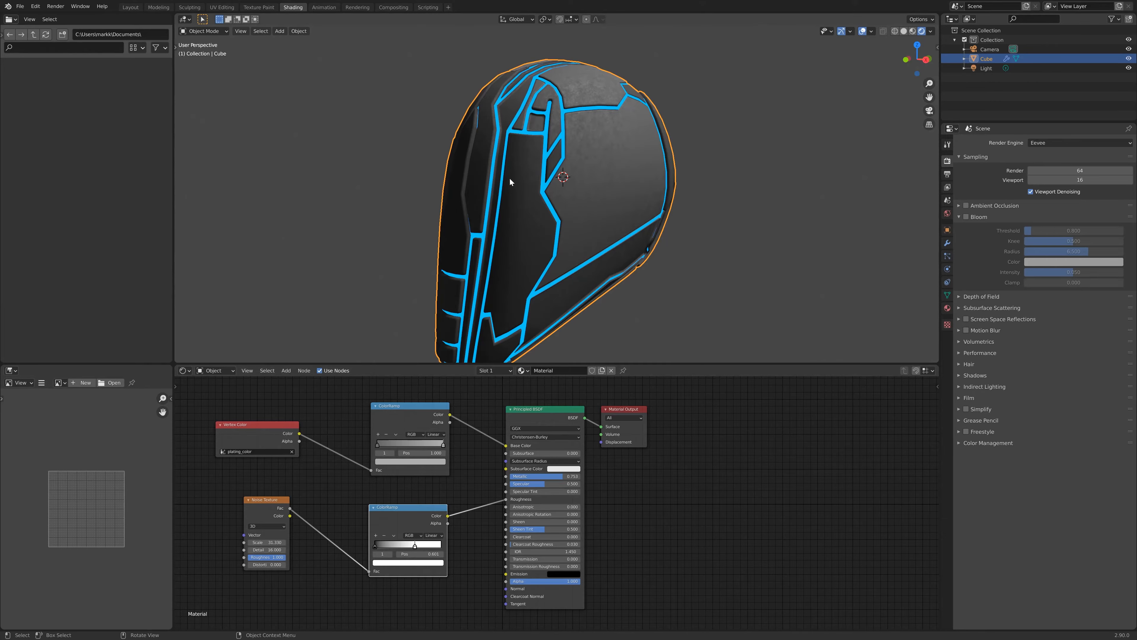
- Enable Bloom in the render settings
{"action": "scroll", "coordinate": [629, 126], "scroll_direction": "up", "scroll_amount": 3}
{"action": "middle_click_drag", "start_coordinate": [669, 117], "coordinate": [654, 170]}
{"action": "scroll", "coordinate": [652, 112], "scroll_direction": "down", "scroll_amount": 2}
{"action": "middle_click_drag", "start_coordinate": [582, 248], "coordinate": [614, 235]}
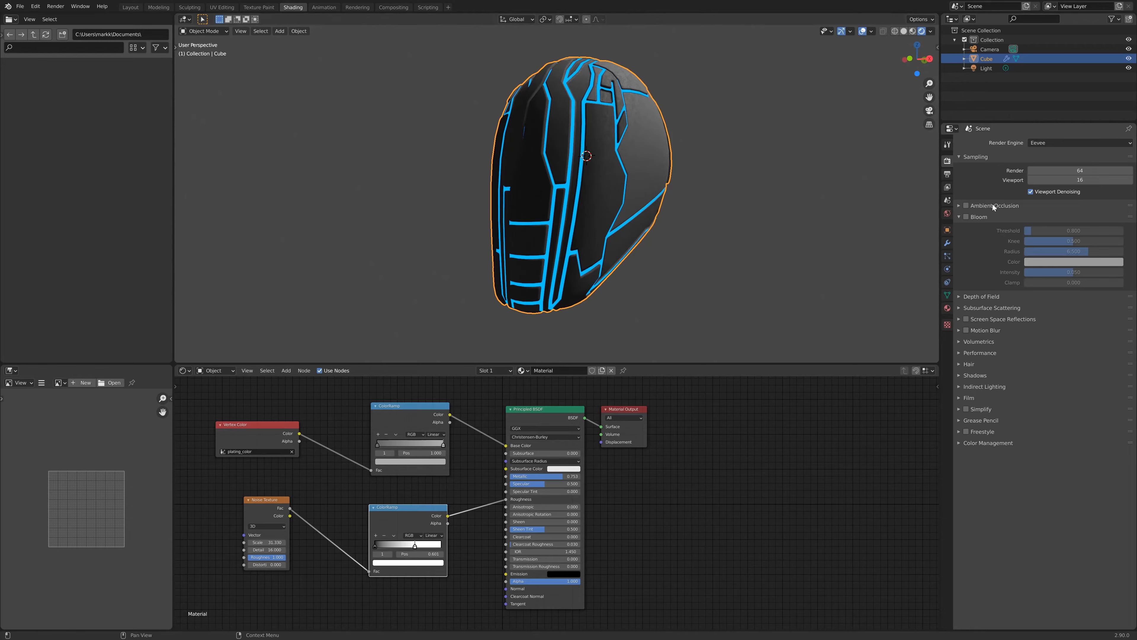
{"action": "left_click", "coordinate": [969, 217]}
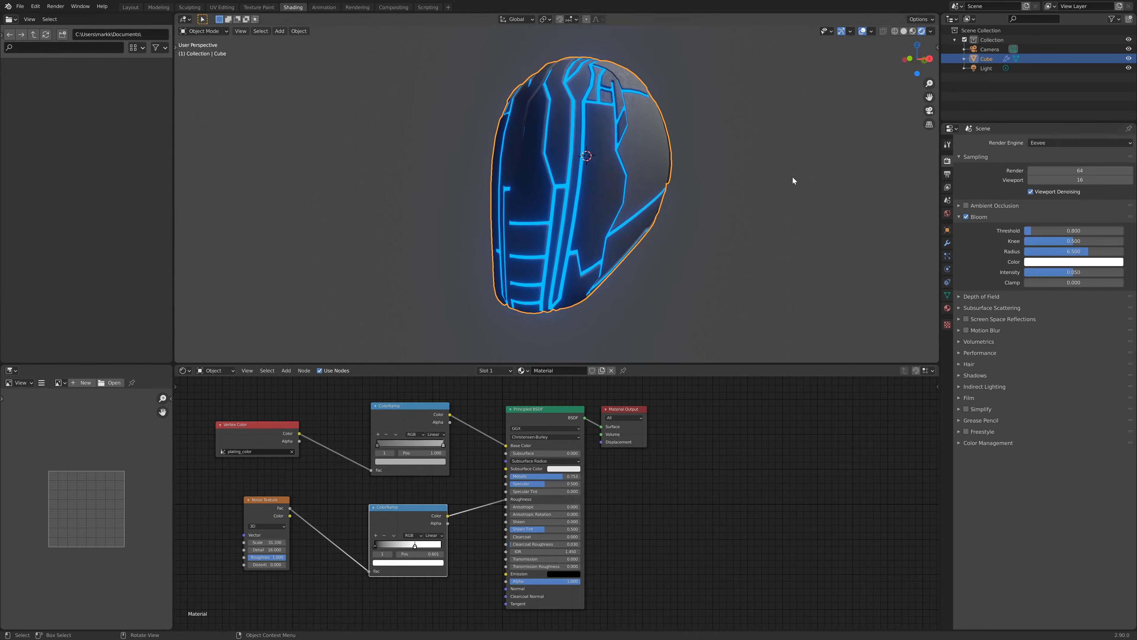
- Raise the Principled BSDF Metallic value slightly
{"action": "middle_click_drag", "start_coordinate": [793, 177], "coordinate": [691, 183]}
{"action": "scroll", "coordinate": [672, 177], "scroll_direction": "down", "scroll_amount": 2}
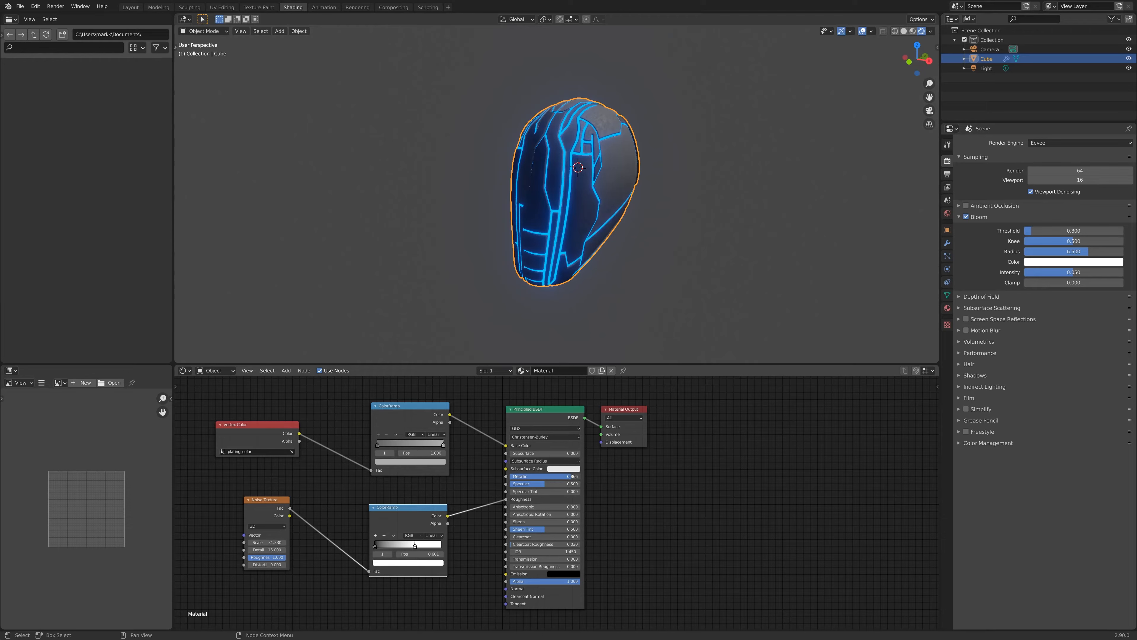
{"action": "left_click_drag", "start_coordinate": [548, 476], "coordinate": [563, 477]}
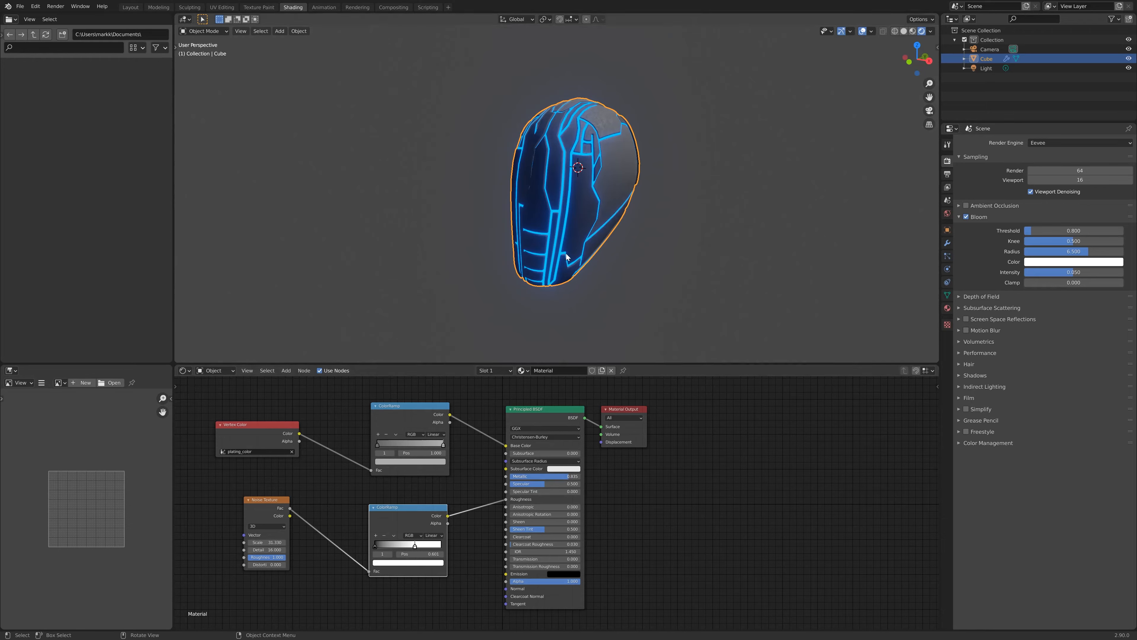
- Orbit and zoom around the helmet to inspect the glowing plating
{"action": "middle_click_drag", "start_coordinate": [566, 254], "coordinate": [657, 179]}
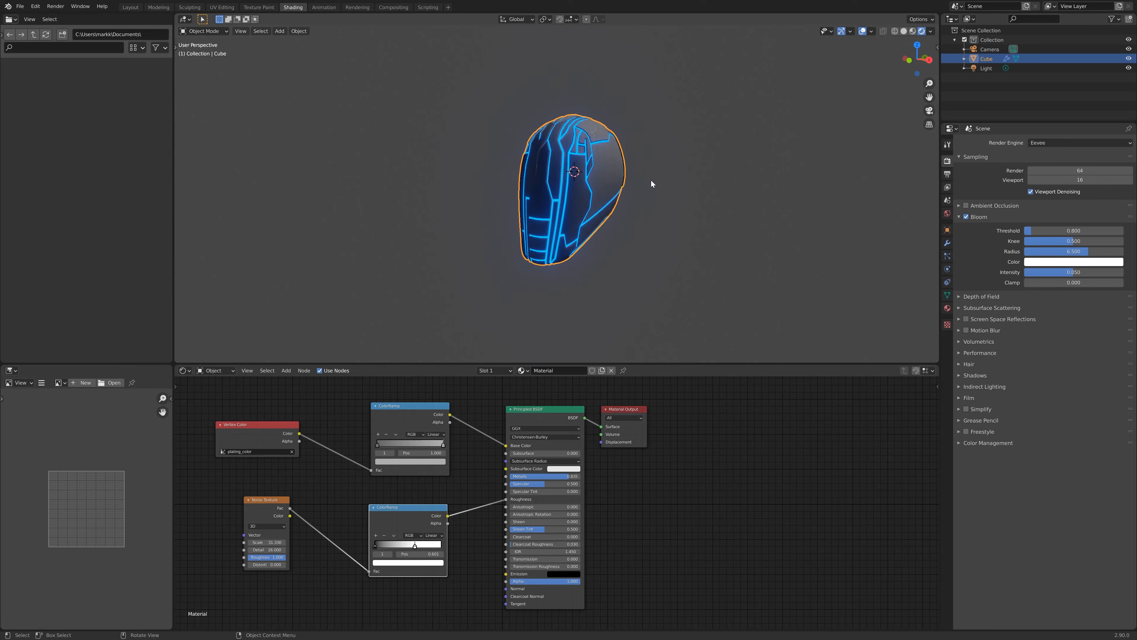
{"action": "scroll", "coordinate": [640, 168], "scroll_direction": "up", "scroll_amount": 2}
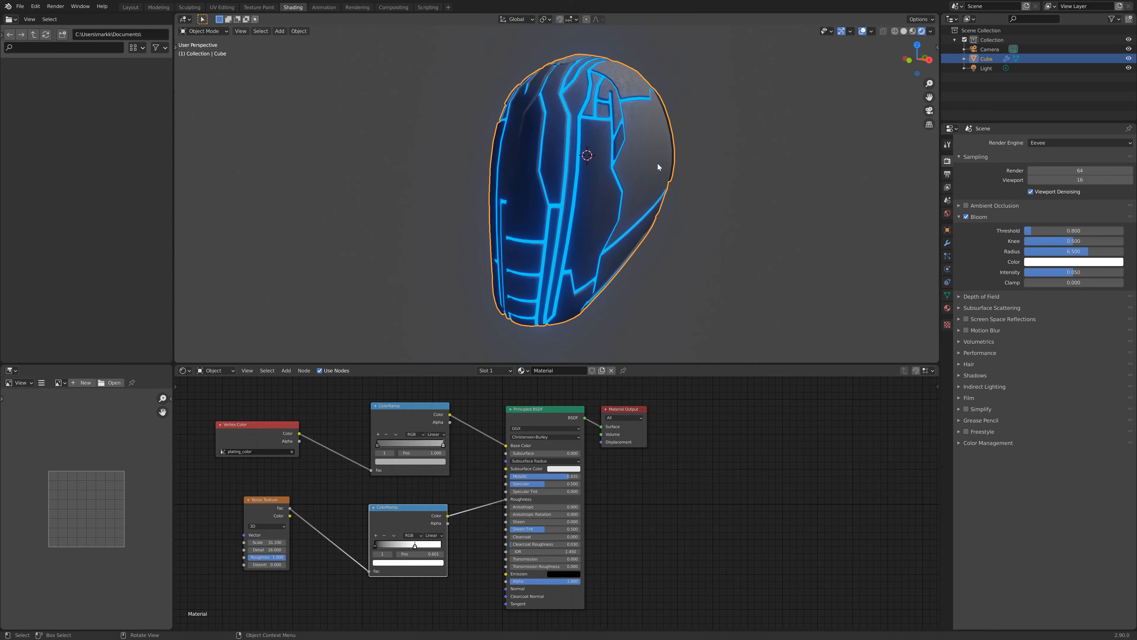
{"action": "middle_click_drag", "start_coordinate": [603, 245], "coordinate": [502, 192]}
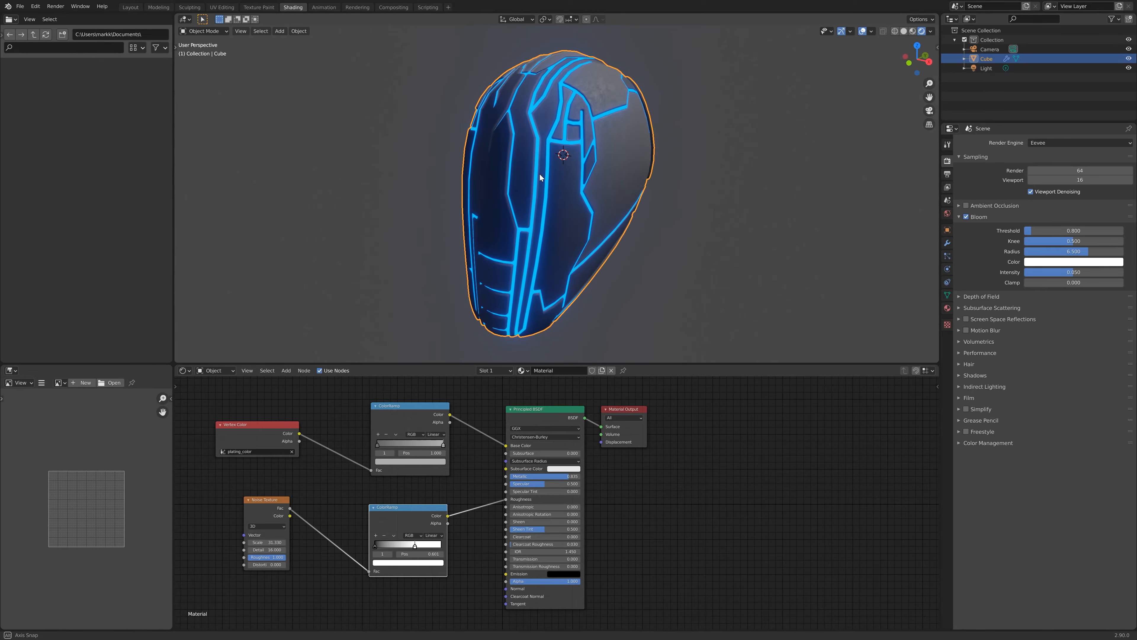
- Switch the shader editor to World nodes and add an Environment Texture node
{"action": "left_click", "coordinate": [211, 374]}
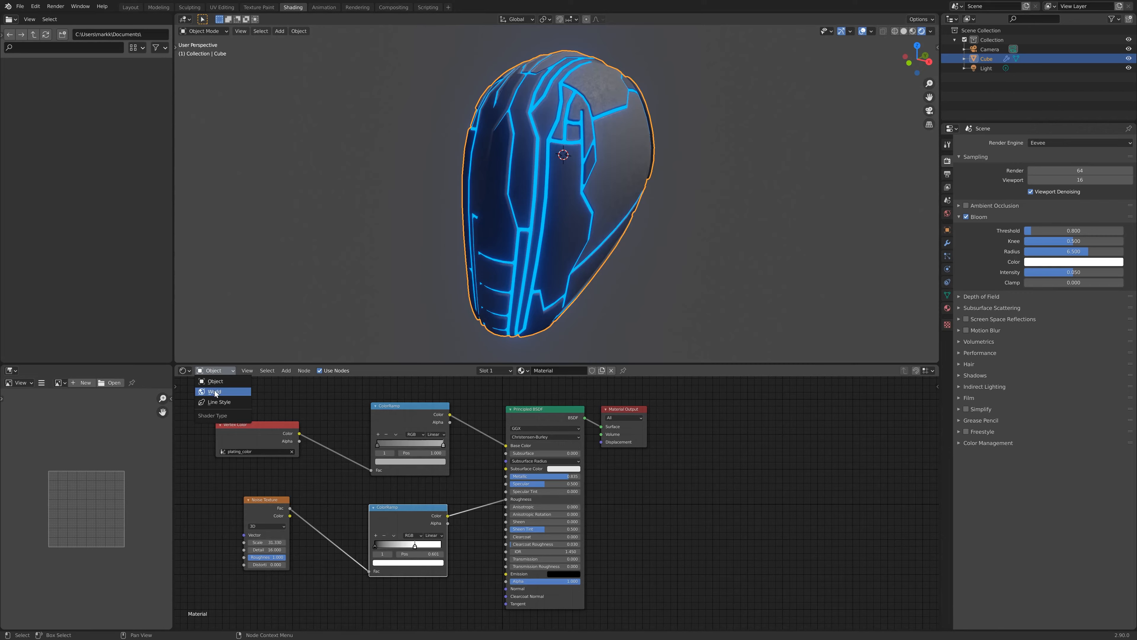
{"action": "left_click", "coordinate": [214, 392]}
{"action": "left_click", "coordinate": [378, 446]}
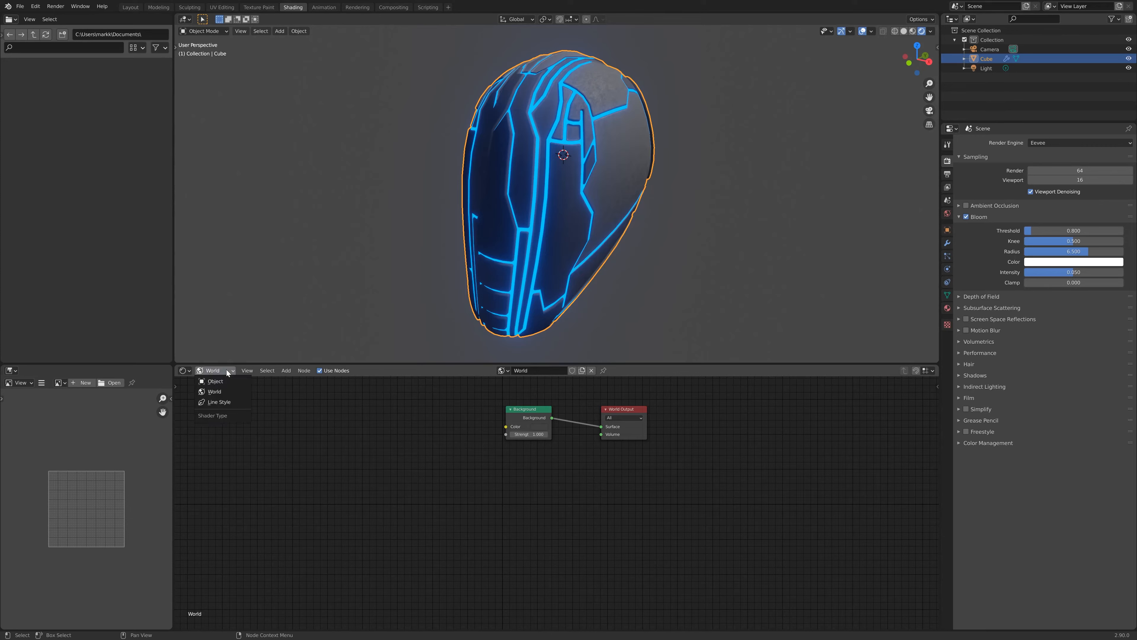
{"action": "left_click", "coordinate": [222, 393]}
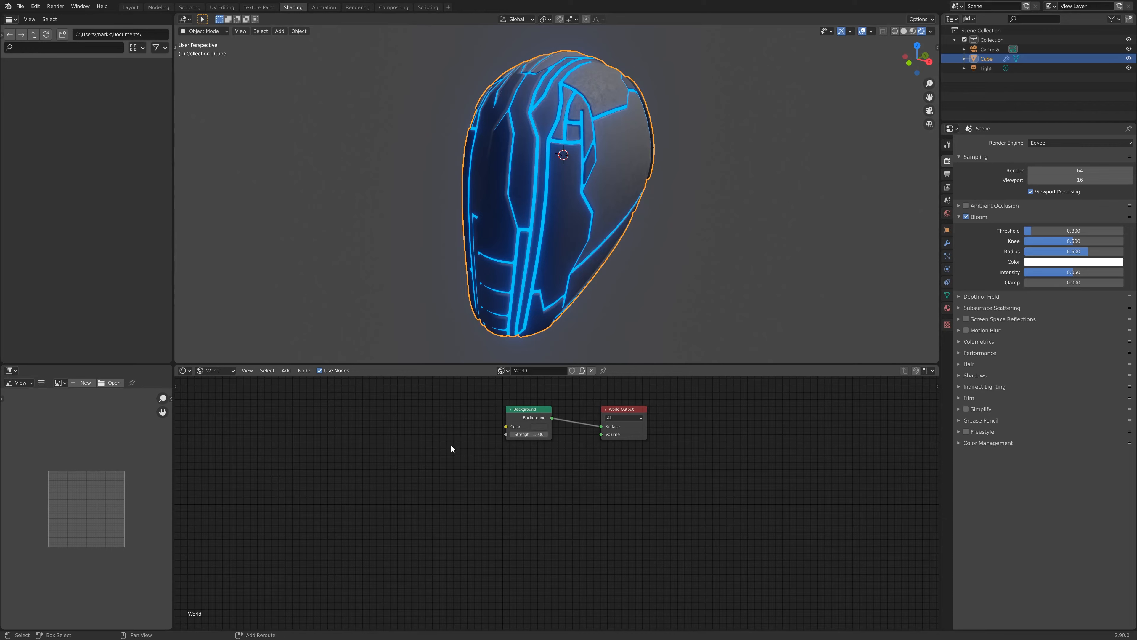
{"action": "key", "text": "shift+a"}
{"action": "left_click", "coordinate": [436, 442]}
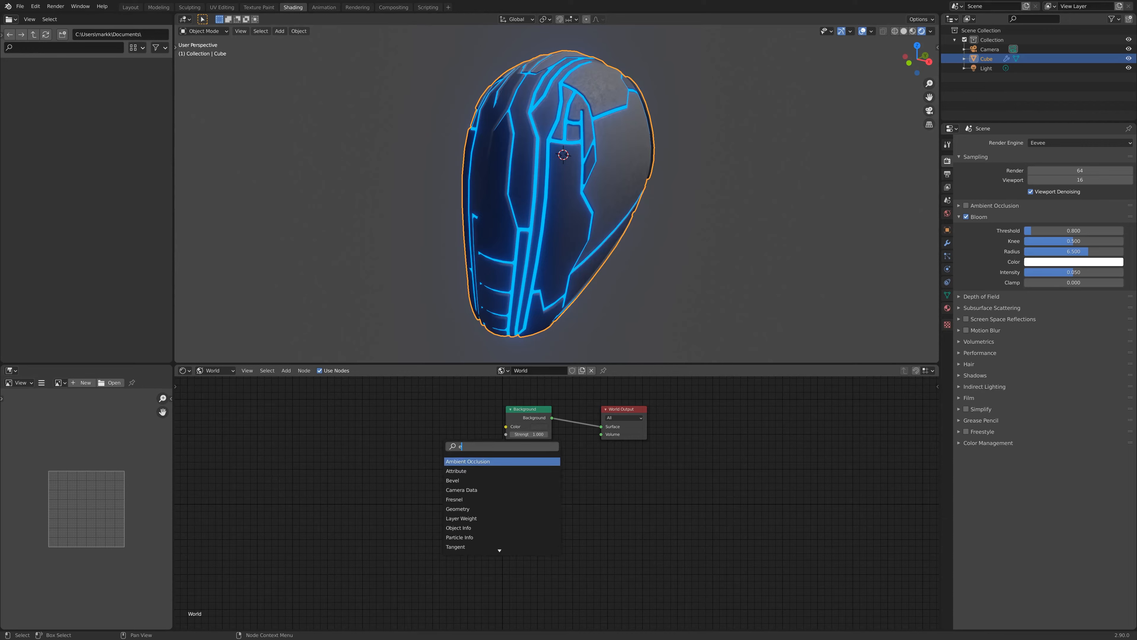
{"action": "type", "text": "env"}
{"action": "key", "text": "Return"}
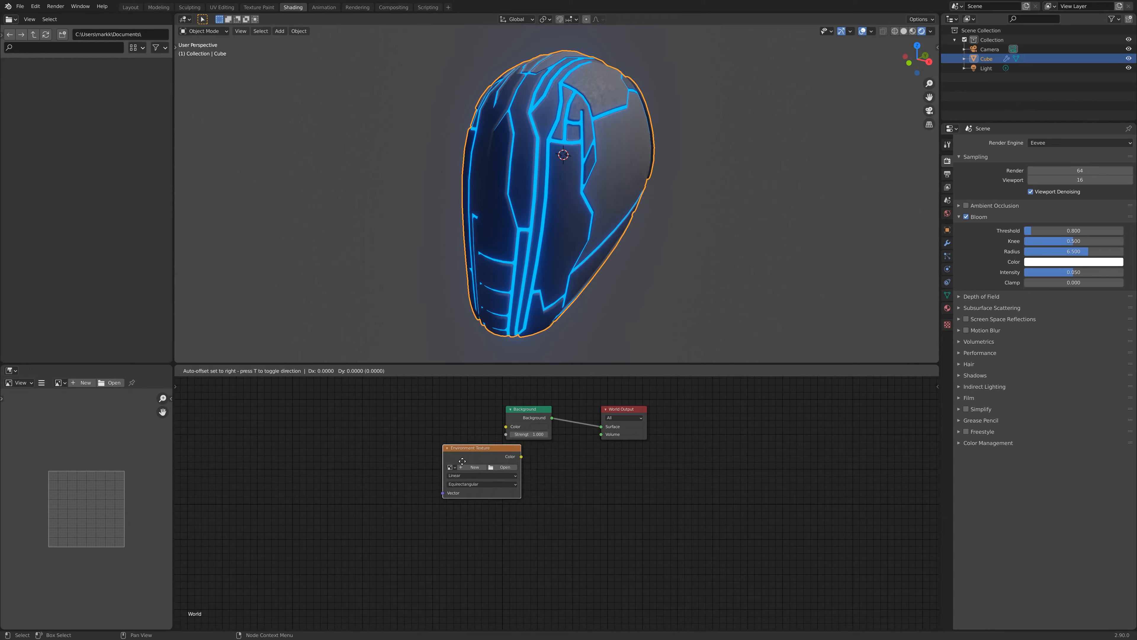
- Load moonless_golf_1k.hdr into the Environment Texture node
{"action": "left_click", "coordinate": [417, 427]}
{"action": "left_click", "coordinate": [426, 425]}
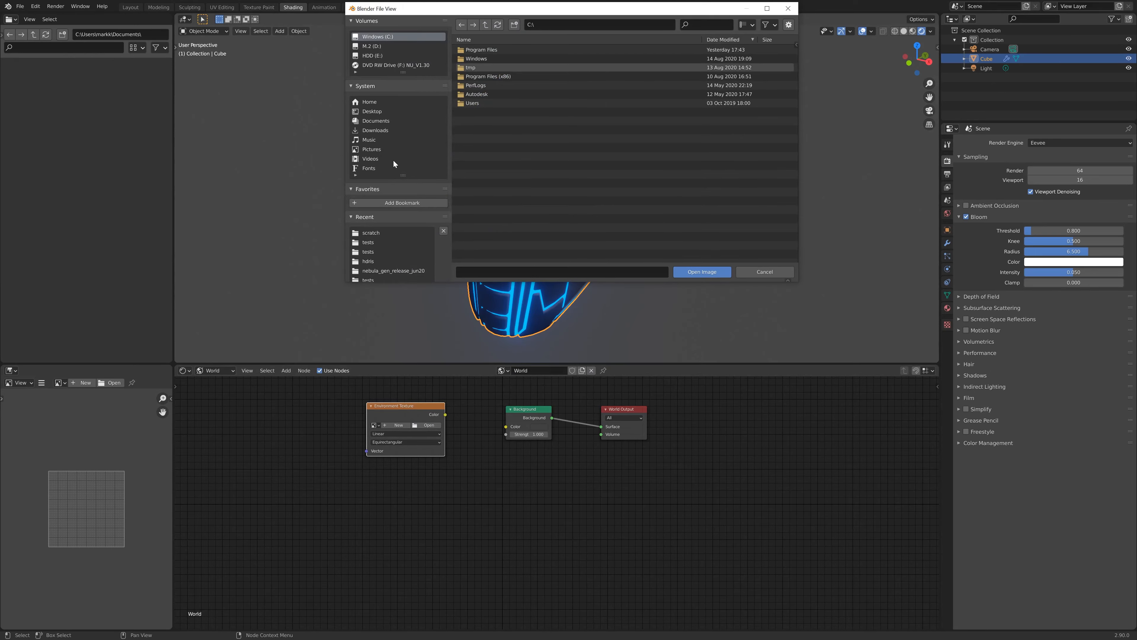
{"action": "left_click", "coordinate": [369, 262]}
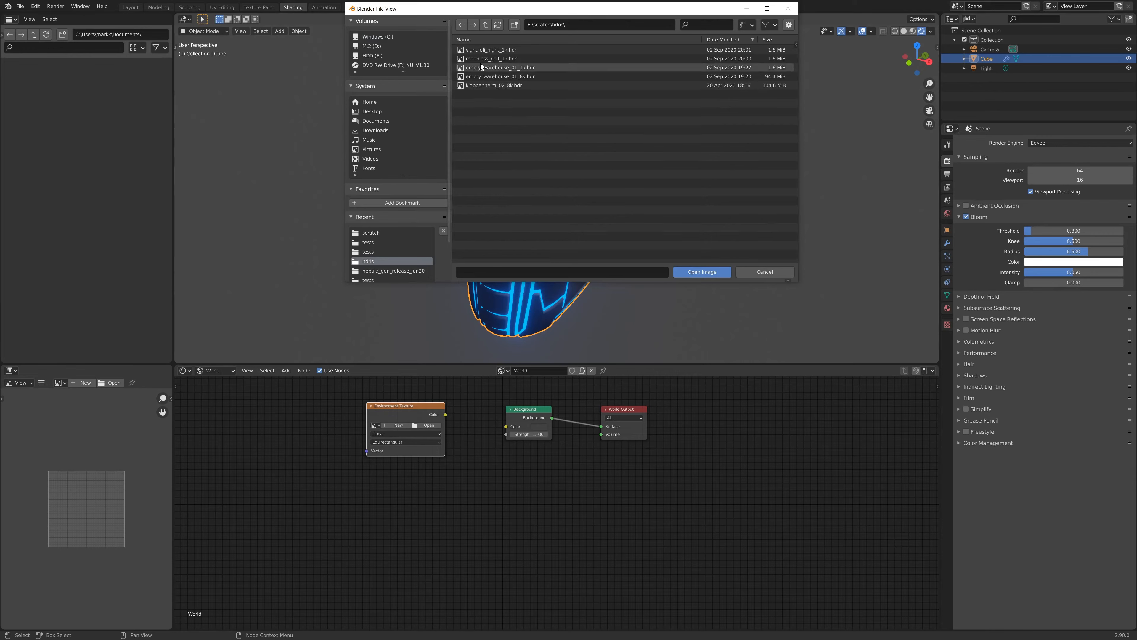
{"action": "left_click", "coordinate": [497, 62]}
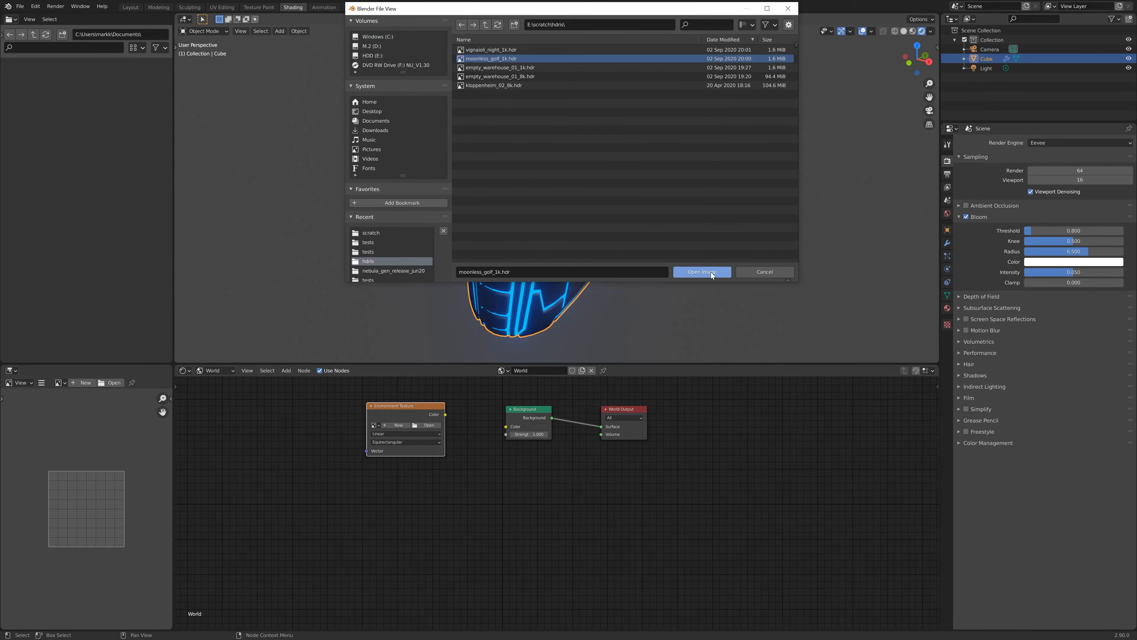
{"action": "left_click", "coordinate": [701, 271]}
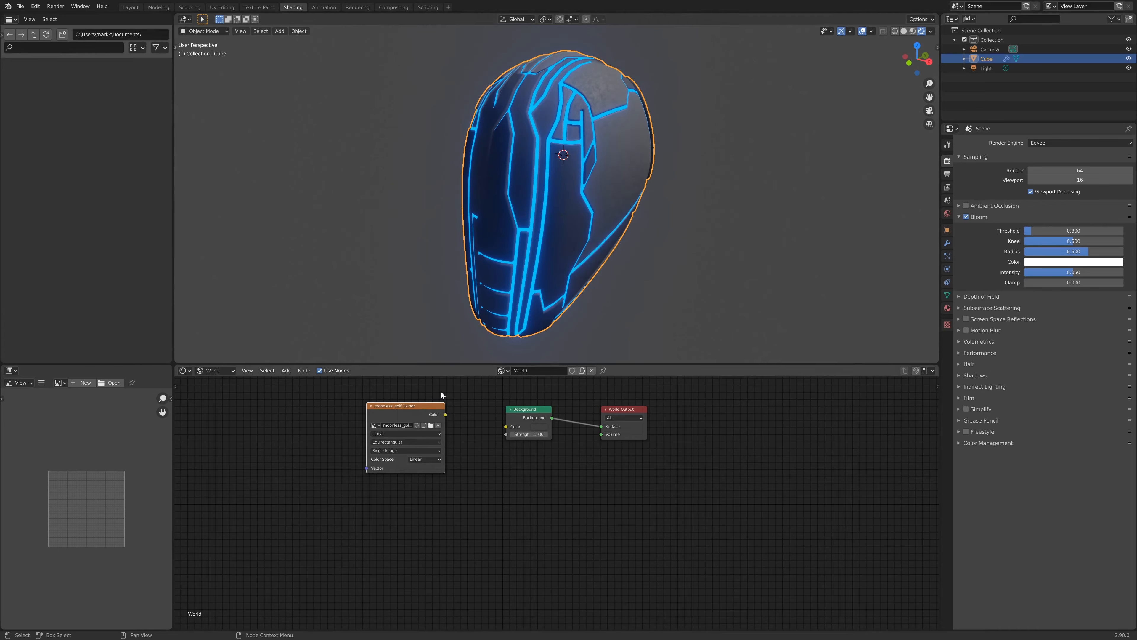
- Connect the Environment Texture color to the Background color input and rearrange the Background and World Output nodes
{"action": "left_click_drag", "start_coordinate": [445, 415], "coordinate": [505, 426]}
{"action": "middle_click_drag", "start_coordinate": [743, 236], "coordinate": [383, 181]}
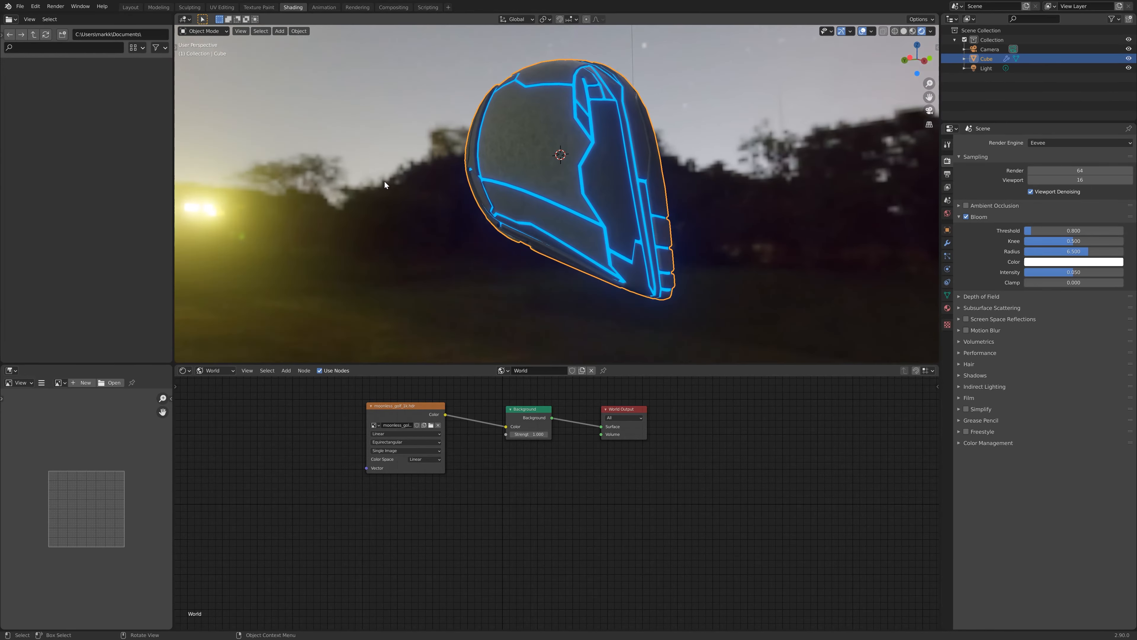
{"action": "left_click_drag", "start_coordinate": [742, 425], "coordinate": [741, 425]}
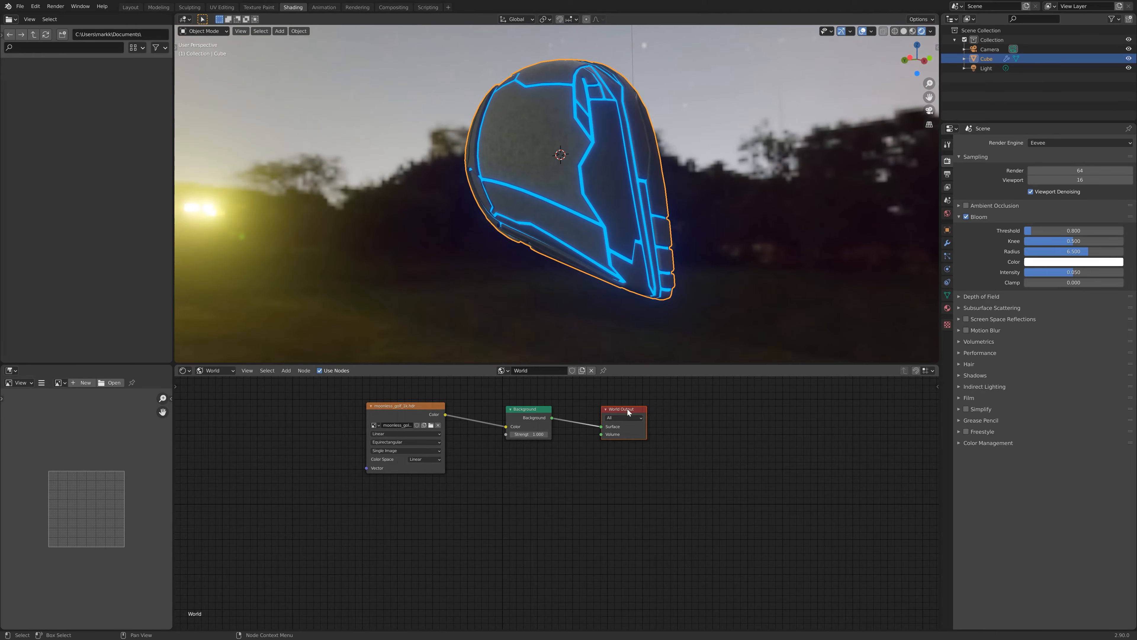
{"action": "left_click_drag", "start_coordinate": [627, 410], "coordinate": [718, 430]}
{"action": "left_click_drag", "start_coordinate": [525, 407], "coordinate": [593, 440]}
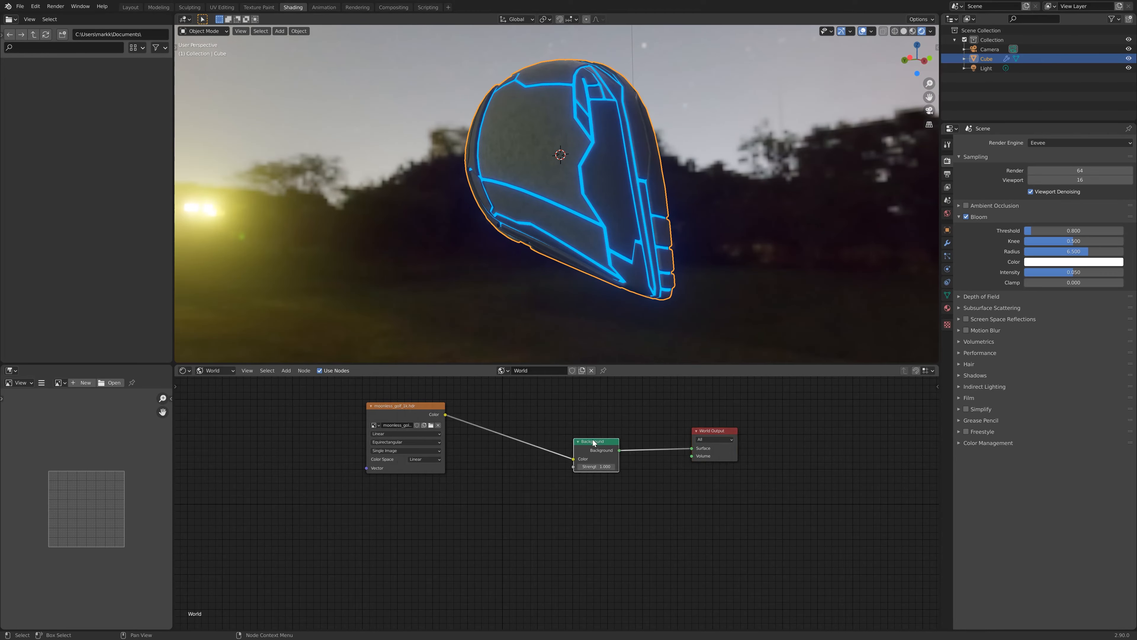
- Add a Mix Shader node to the world node tree and move the Background node aside
{"action": "key", "text": "shift+a"}
{"action": "left_click", "coordinate": [643, 521]}
{"action": "type", "text": "mix"}
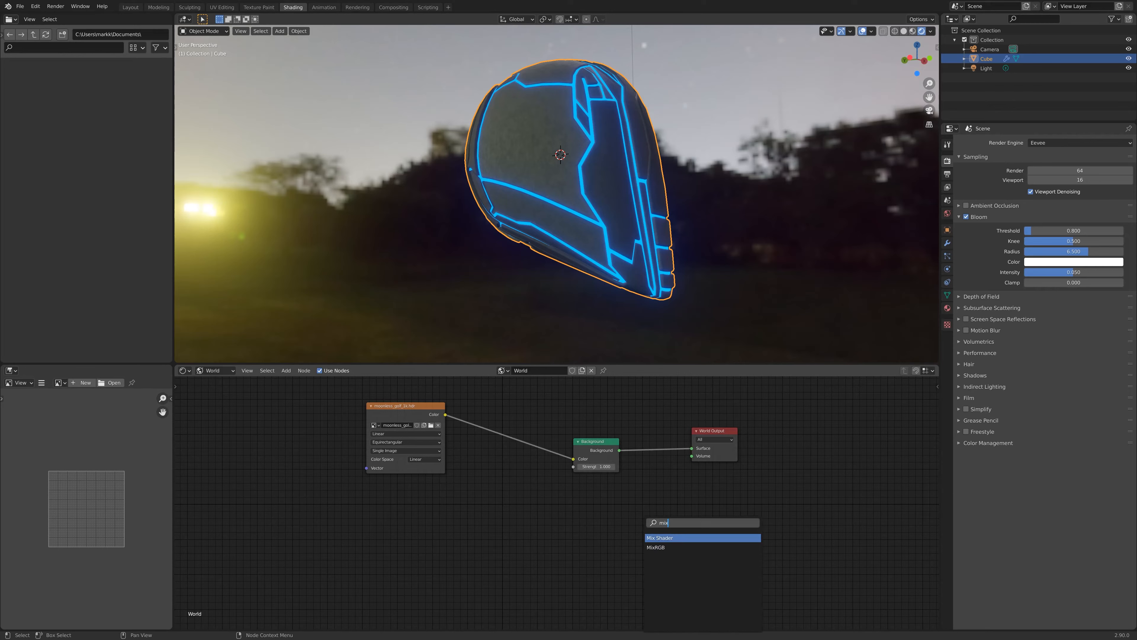
{"action": "left_click", "coordinate": [672, 539]}
{"action": "left_click", "coordinate": [524, 491]}
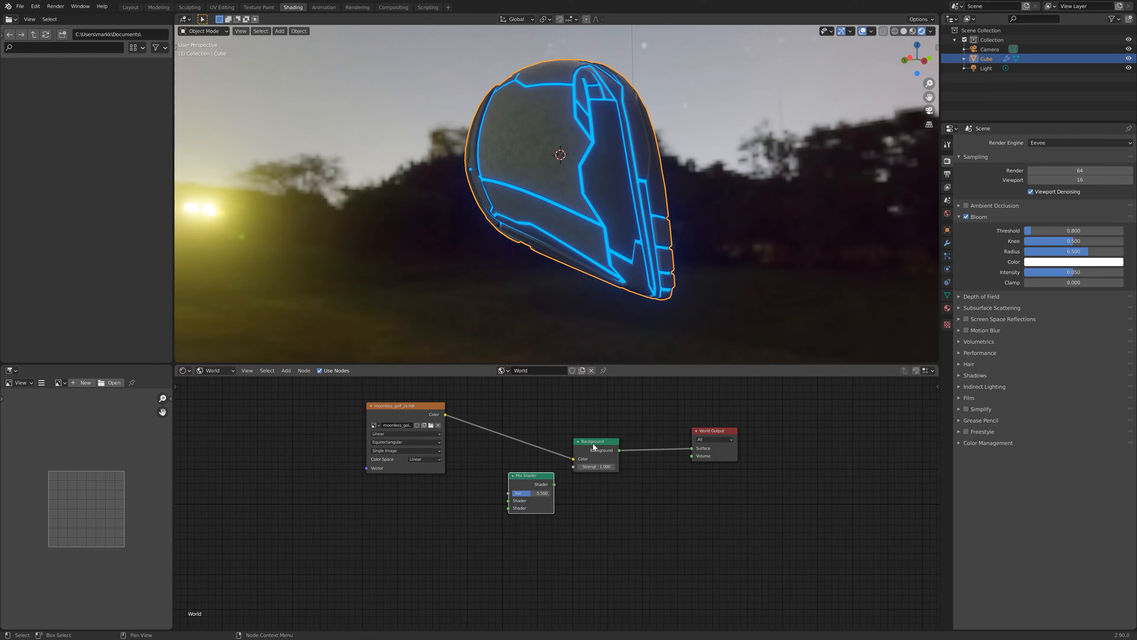
{"action": "left_click_drag", "start_coordinate": [593, 443], "coordinate": [613, 449]}
- Add a Light Path node below the Mix Shader
{"action": "key", "text": "shift+a"}
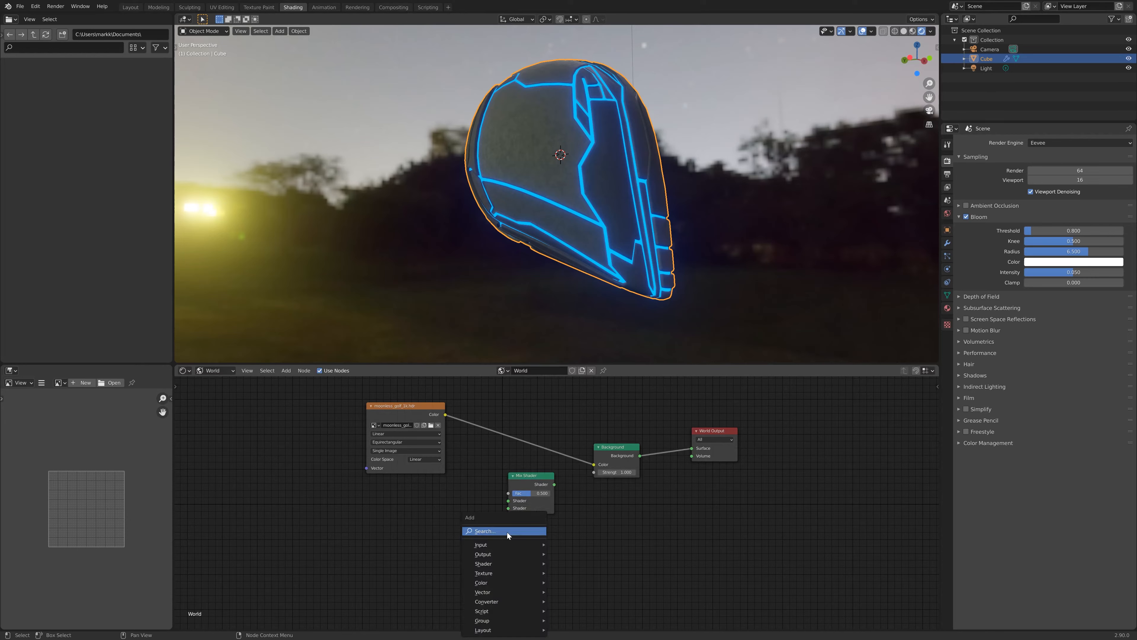
{"action": "left_click", "coordinate": [509, 533]}
{"action": "type", "text": "geom"}
{"action": "key", "text": "BackSpace"}
{"action": "key", "text": "BackSpace"}
{"action": "key", "text": "BackSpace"}
{"action": "key", "text": "BackSpace"}
{"action": "type", "text": "ligh"}
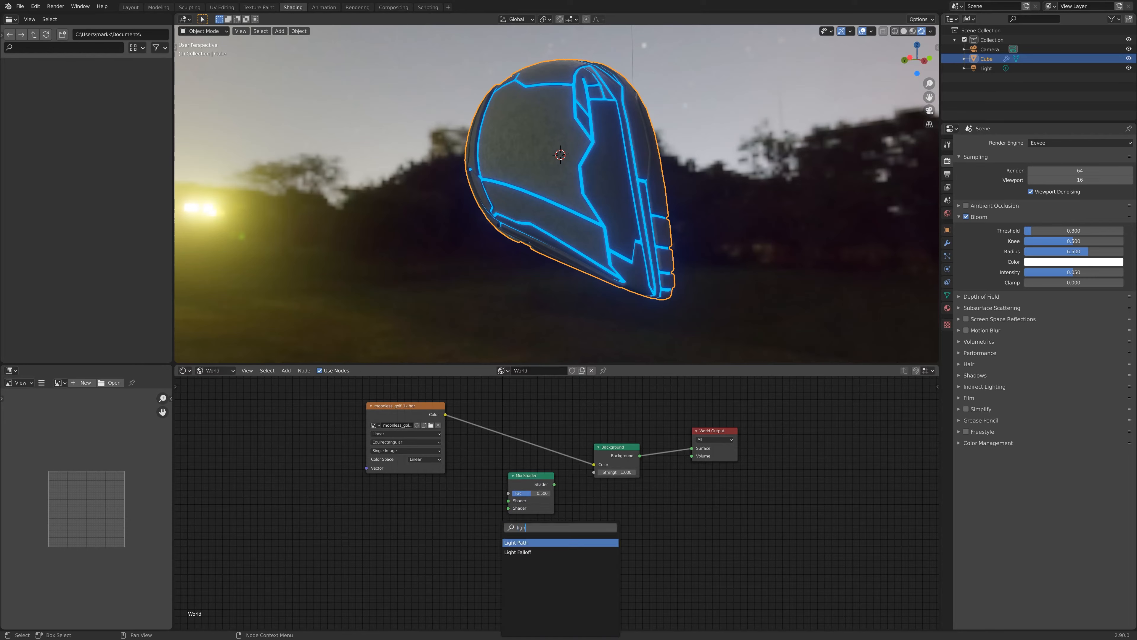
{"action": "key", "text": "Return"}
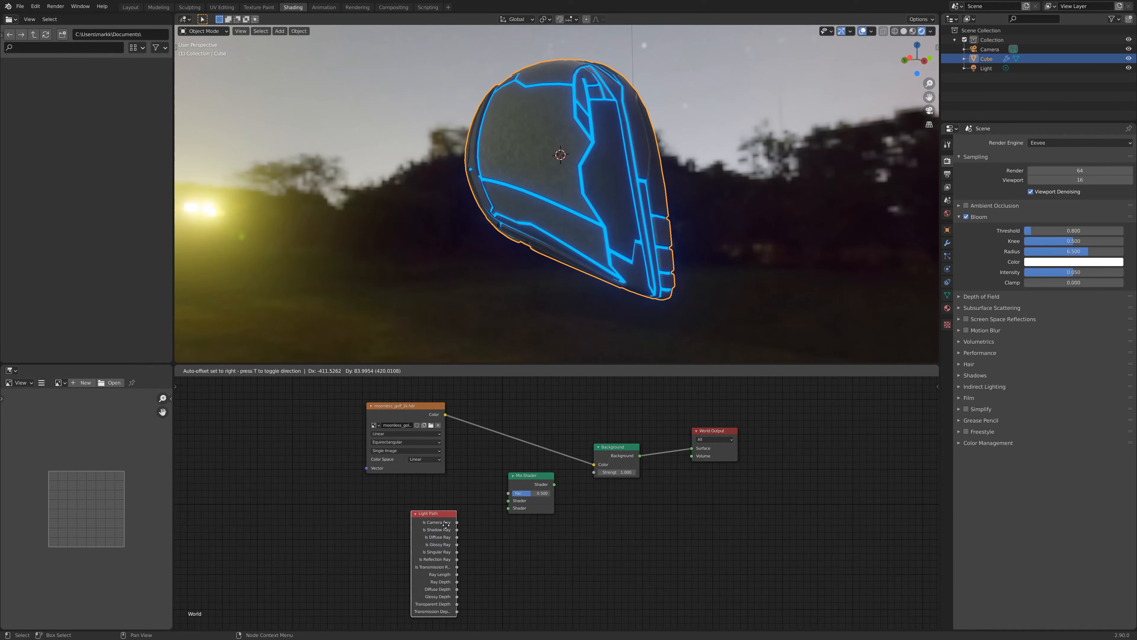
{"action": "left_click", "coordinate": [408, 522]}
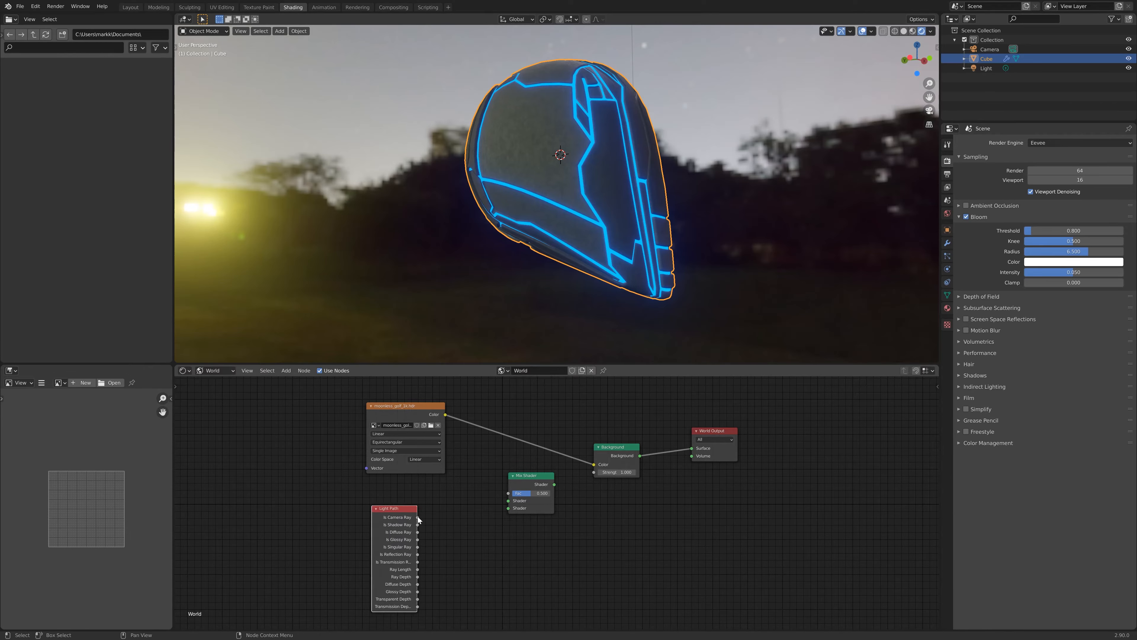
- Wire Is Camera Ray into the Mix Shader factor and insert the Mix Shader between Background and World Output
{"action": "left_click_drag", "start_coordinate": [418, 518], "coordinate": [437, 520]}
{"action": "left_click_drag", "start_coordinate": [503, 501], "coordinate": [509, 493]}
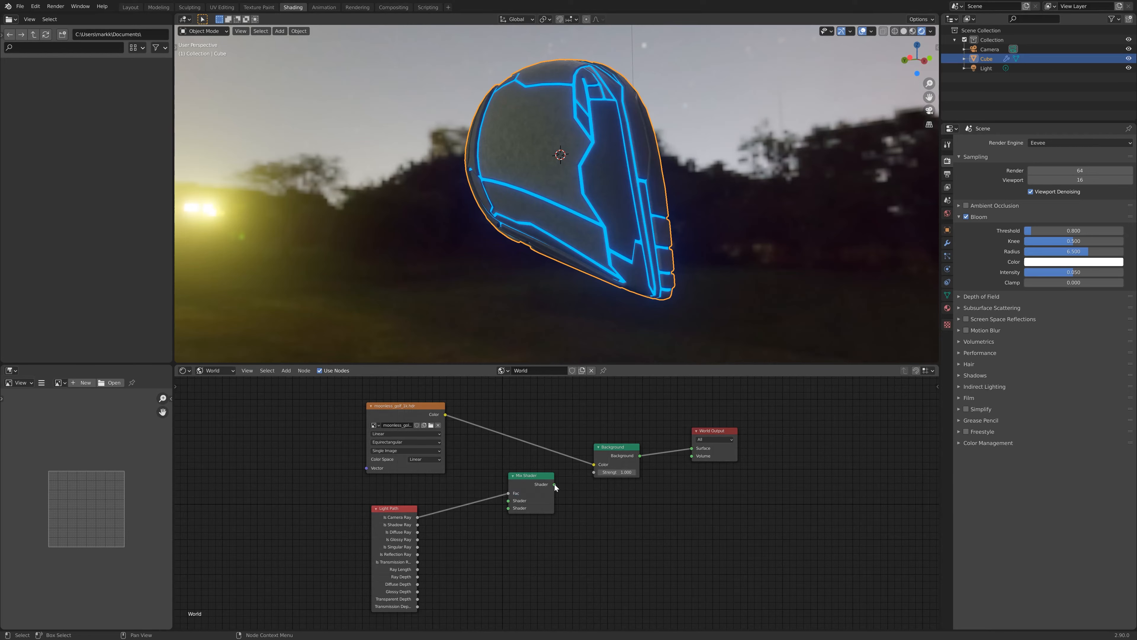
{"action": "left_click_drag", "start_coordinate": [554, 484], "coordinate": [601, 471]}
{"action": "middle_click_drag", "start_coordinate": [501, 269], "coordinate": [542, 268]}
- Return to the helmet's material nodes and adjust the Principled BSDF Metallic and Specular values
{"action": "left_click", "coordinate": [214, 369]}
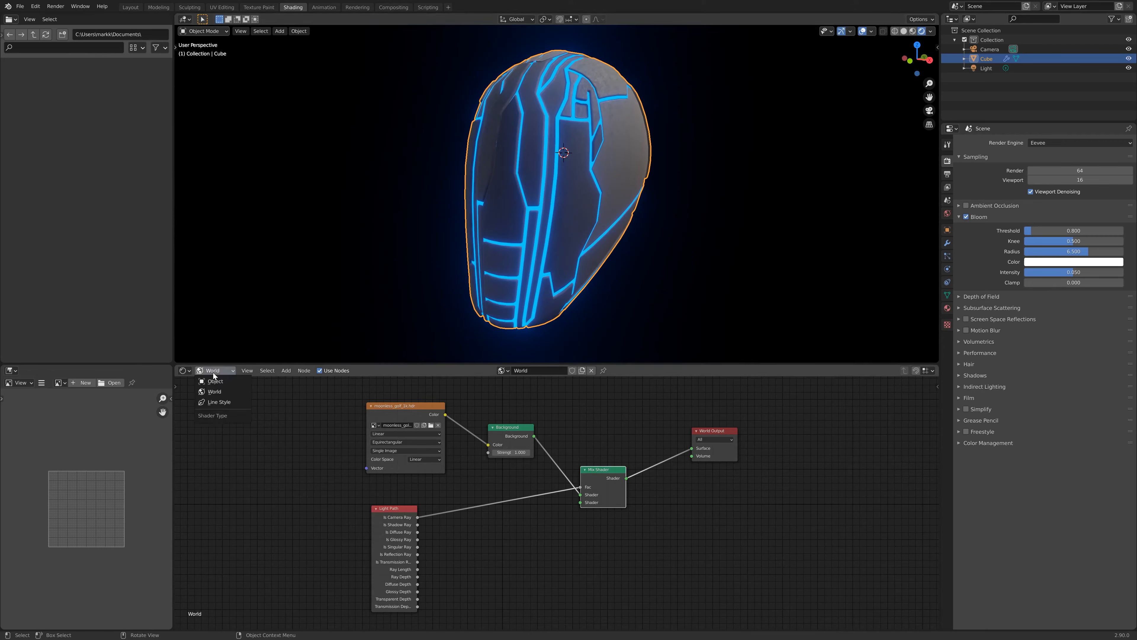
{"action": "left_click", "coordinate": [215, 382]}
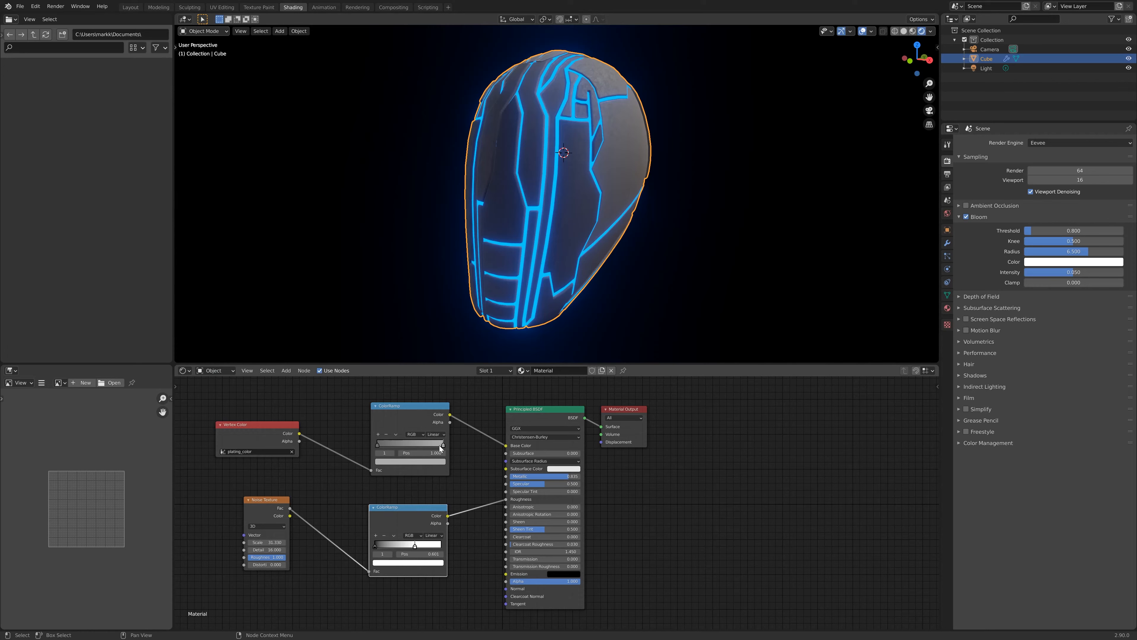
{"action": "mouse_move", "coordinate": [559, 477]}
{"action": "left_mouse_down"}
{"action": "mouse_move", "coordinate": [506, 477]}
{"action": "mouse_move", "coordinate": [573, 478]}
{"action": "left_mouse_up"}
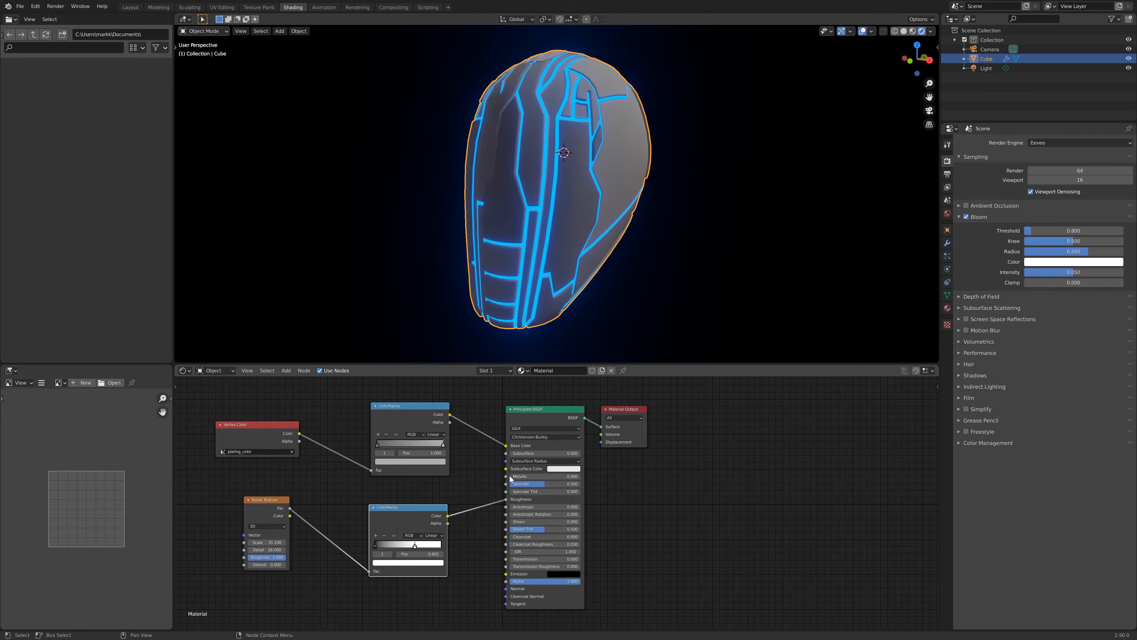
{"action": "middle_click_drag", "start_coordinate": [699, 210], "coordinate": [748, 256]}
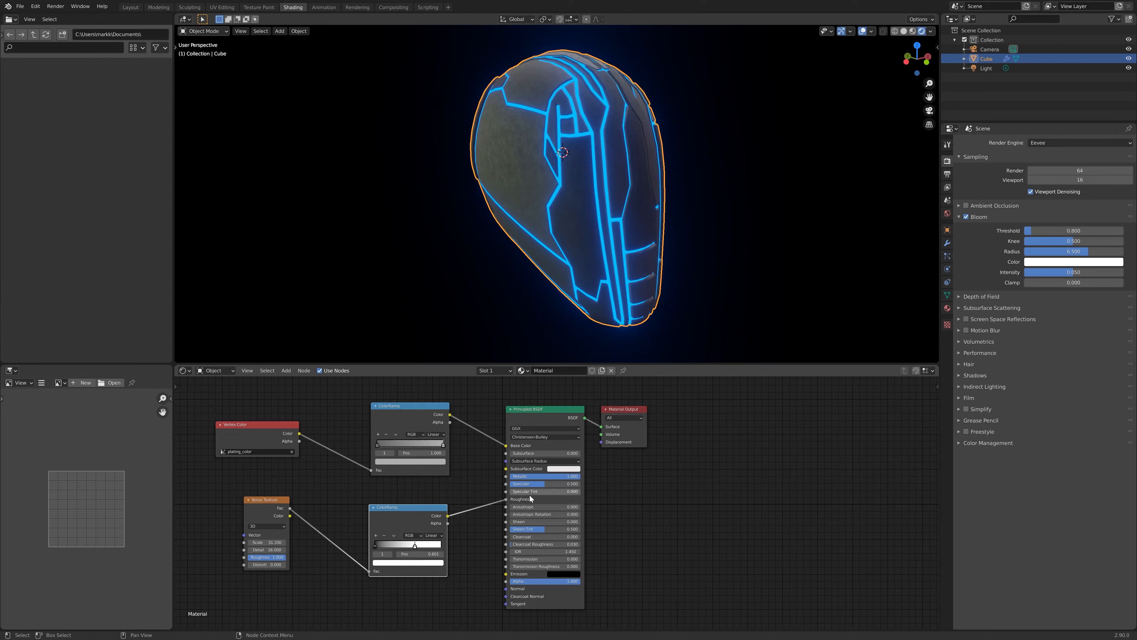
{"action": "mouse_move", "coordinate": [533, 484]}
{"action": "left_mouse_down"}
{"action": "mouse_move", "coordinate": [577, 484]}
{"action": "mouse_move", "coordinate": [551, 485]}
{"action": "left_mouse_up"}
- Shift both stops of the roughness ColorRamp right, placing the black stop at 0.354
{"action": "left_click_drag", "start_coordinate": [414, 545], "coordinate": [465, 550]}
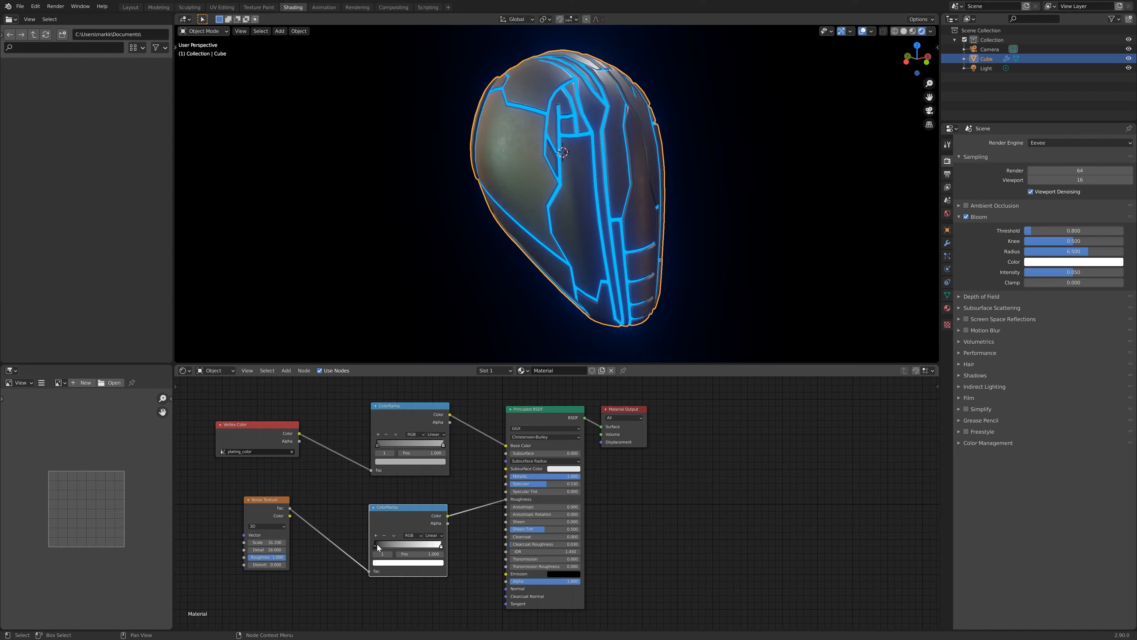
{"action": "left_click_drag", "start_coordinate": [375, 543], "coordinate": [401, 547]}
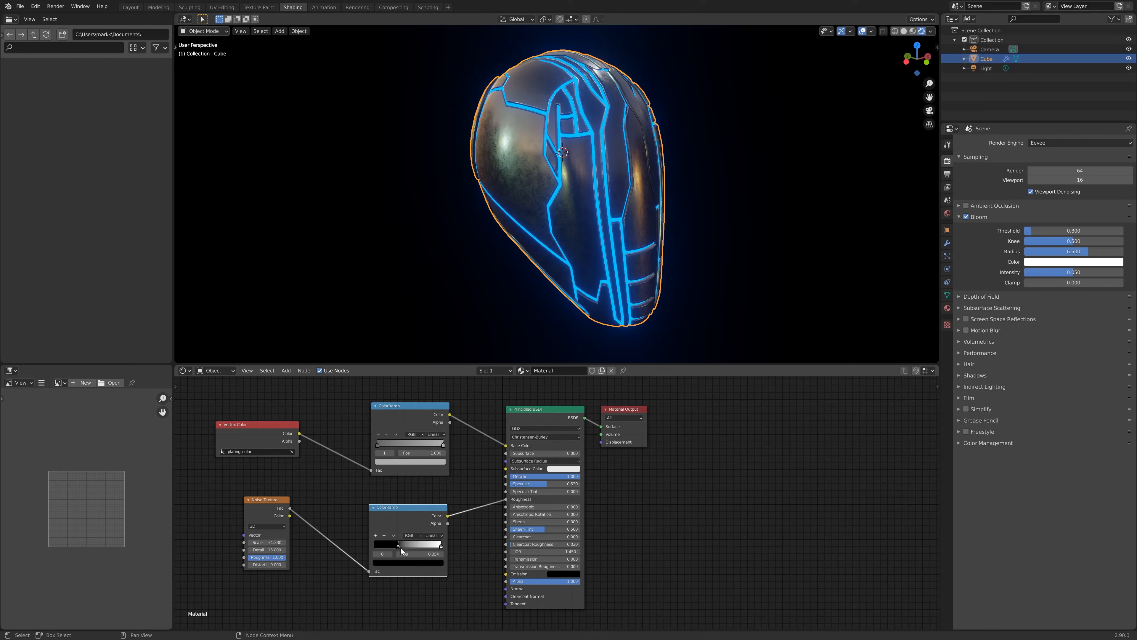
{"action": "middle_click_drag", "start_coordinate": [577, 242], "coordinate": [471, 240]}
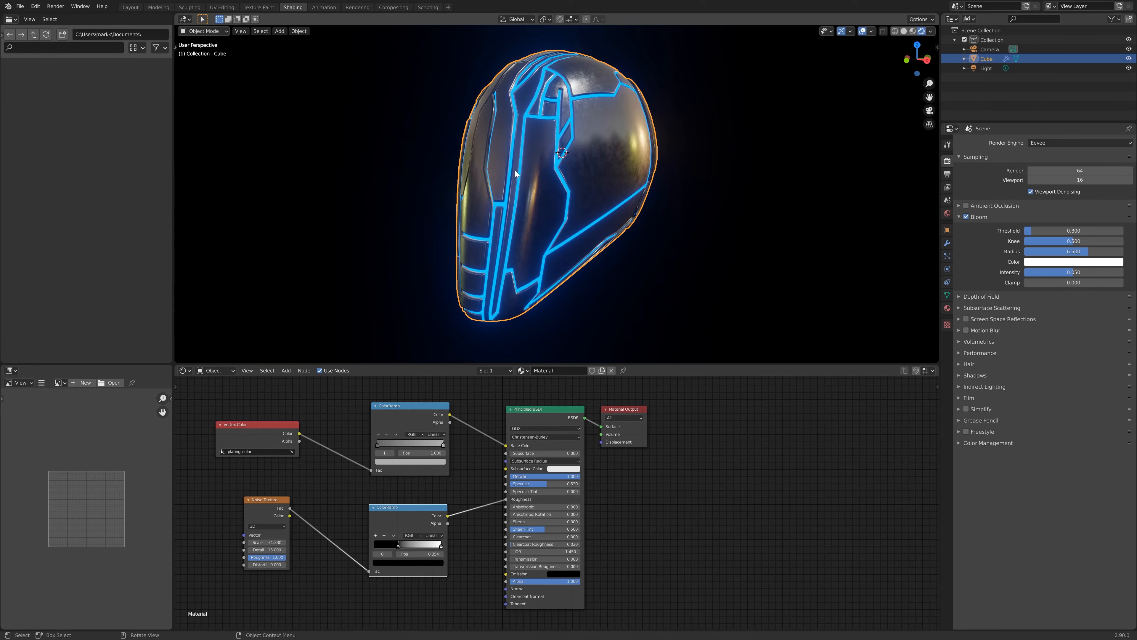
{"action": "middle_click_drag", "start_coordinate": [480, 243], "coordinate": [573, 183]}
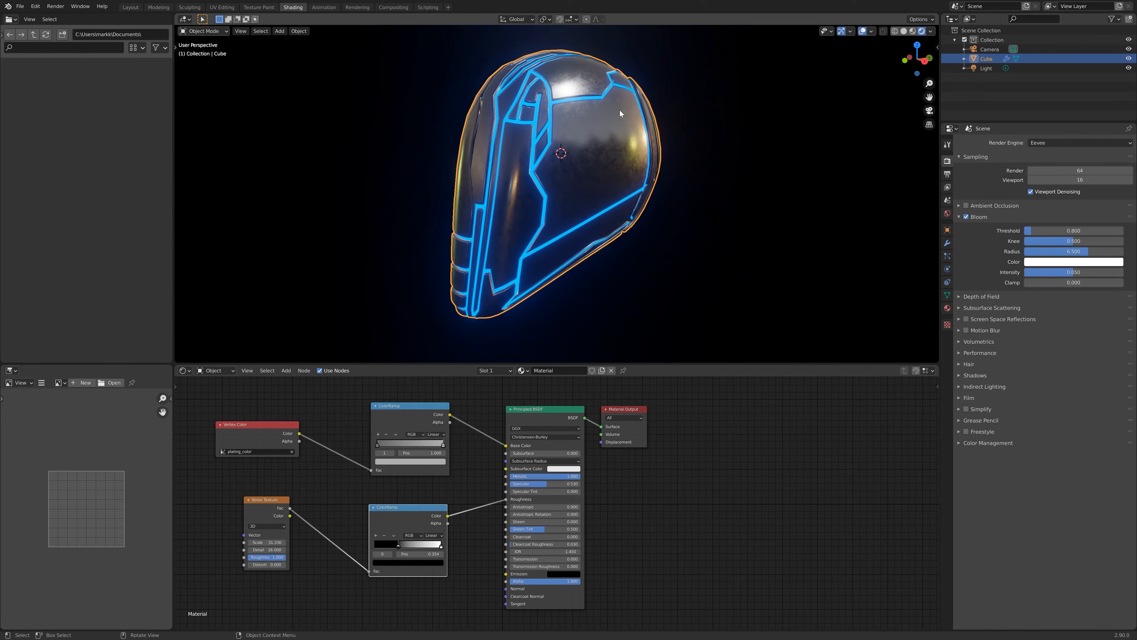